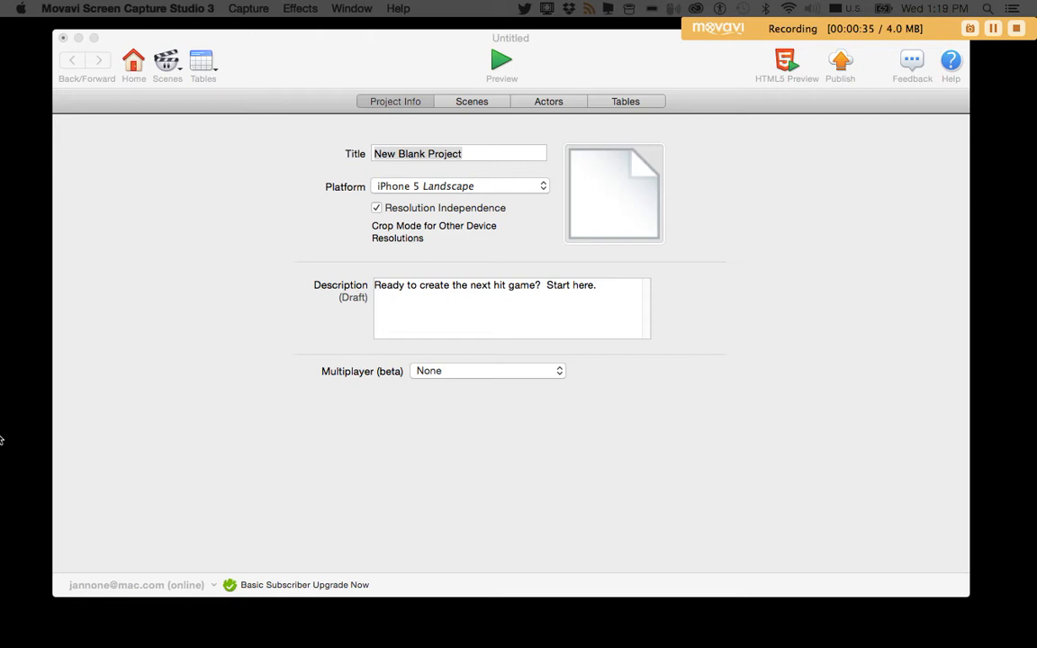
# Open the Initial Scene of the new project for editing
pyautogui.click(490, 102)
pyautogui.click(491, 102)
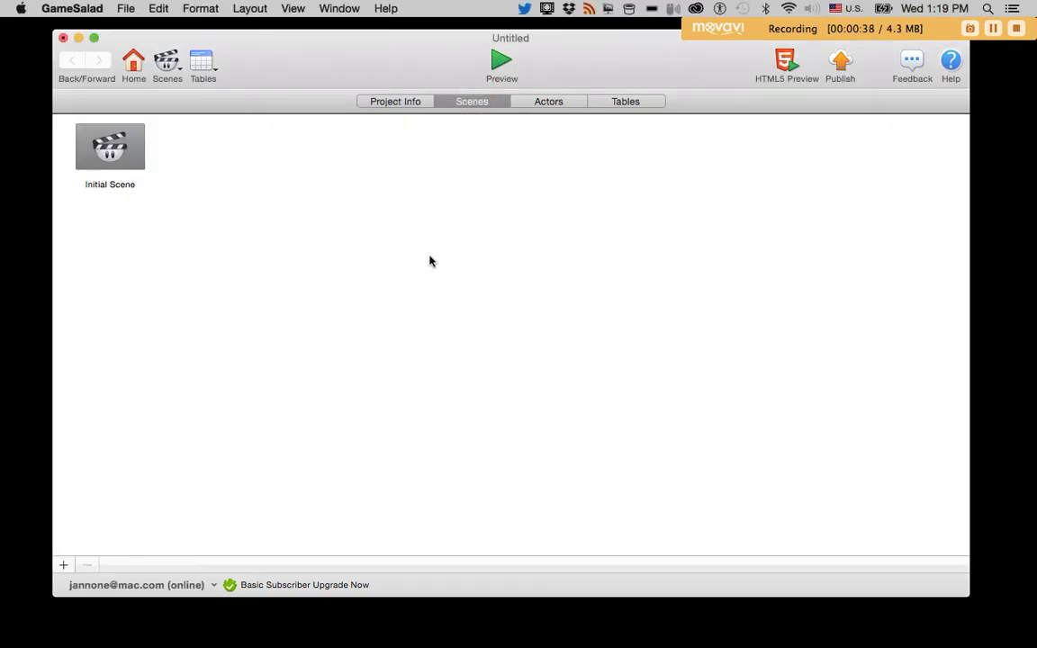
pyautogui.click(108, 155)
pyautogui.doubleClick(108, 155)
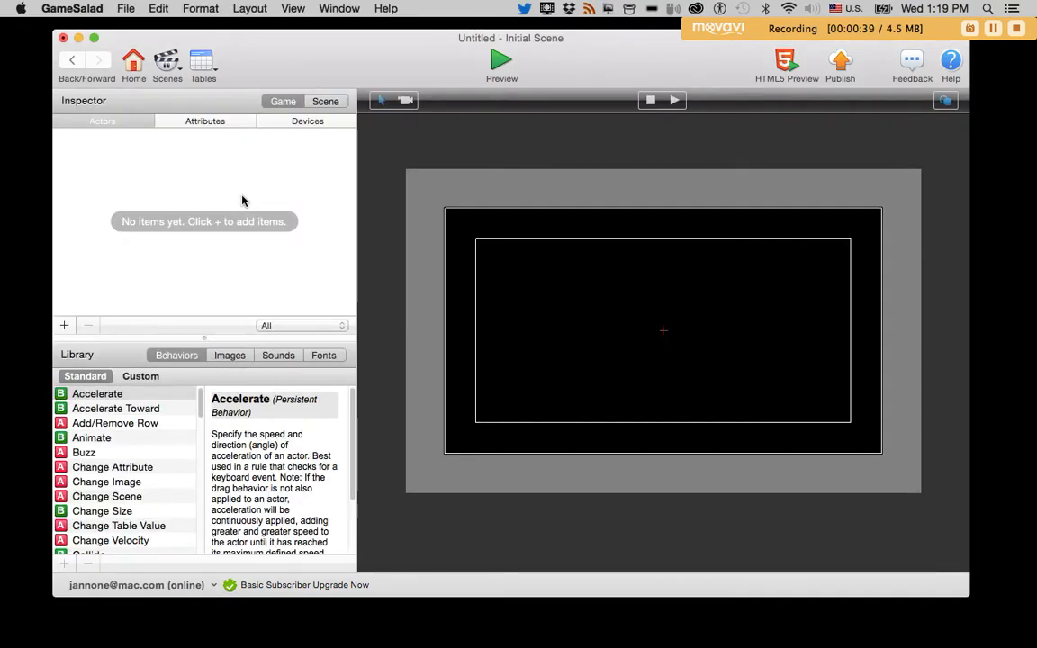
# Add a new actor to the game and name it GoodGuy
pyautogui.click(65, 326)
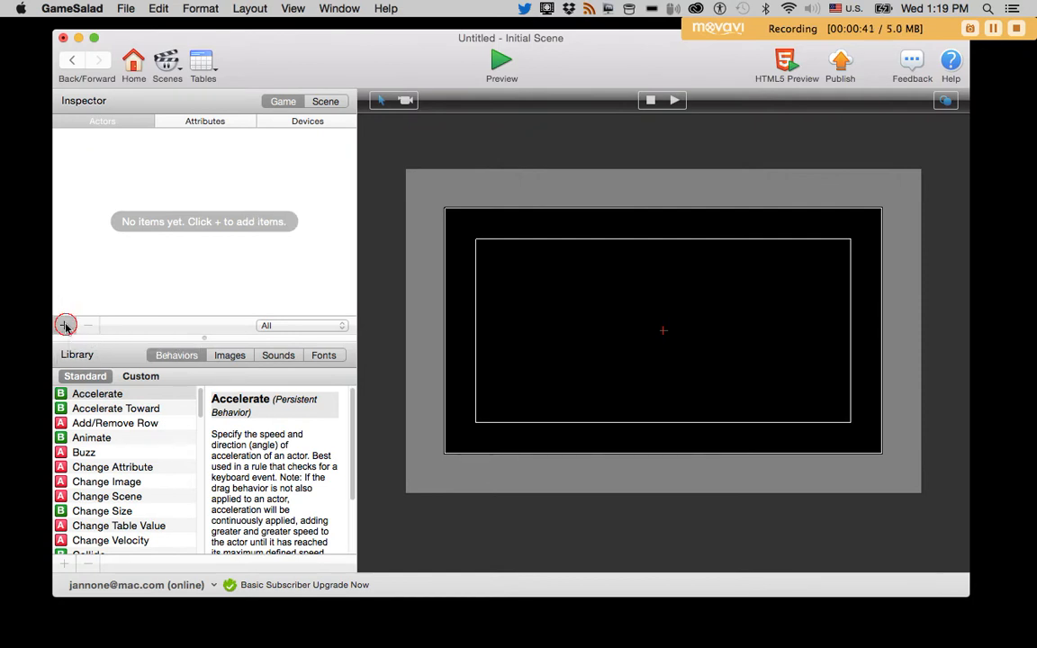
pyautogui.doubleClick(113, 198)
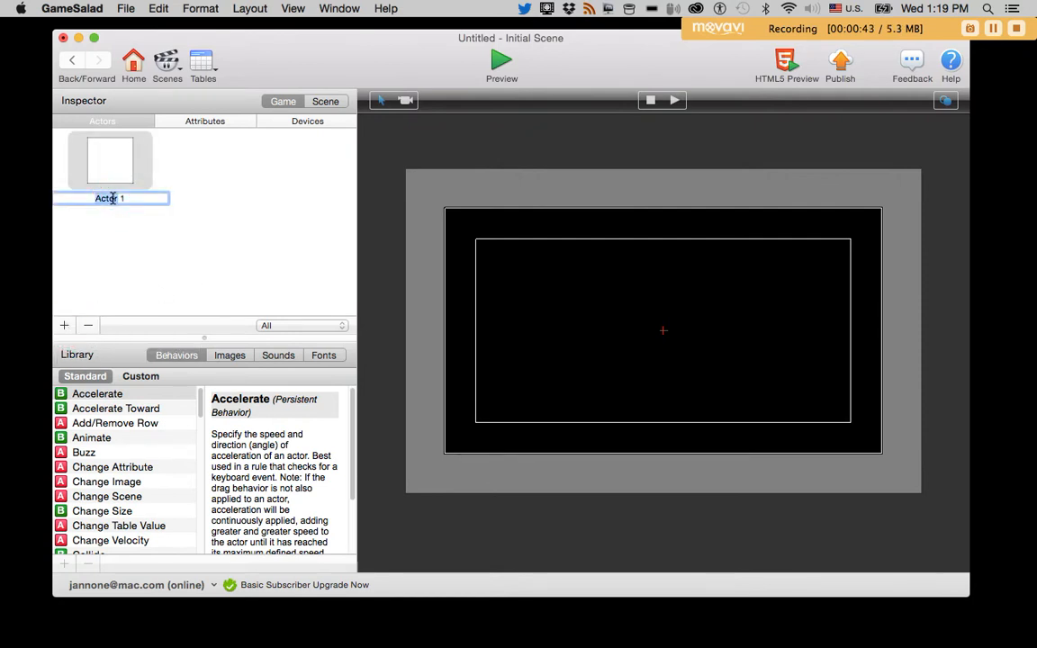
pyautogui.write('GoodG')
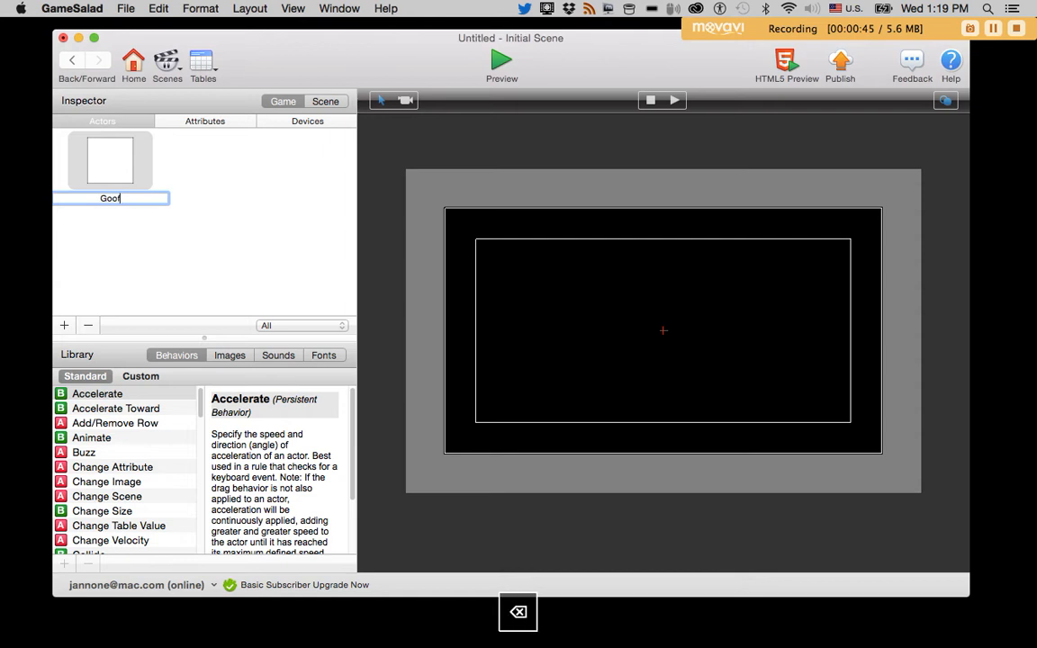
pyautogui.write('uy')
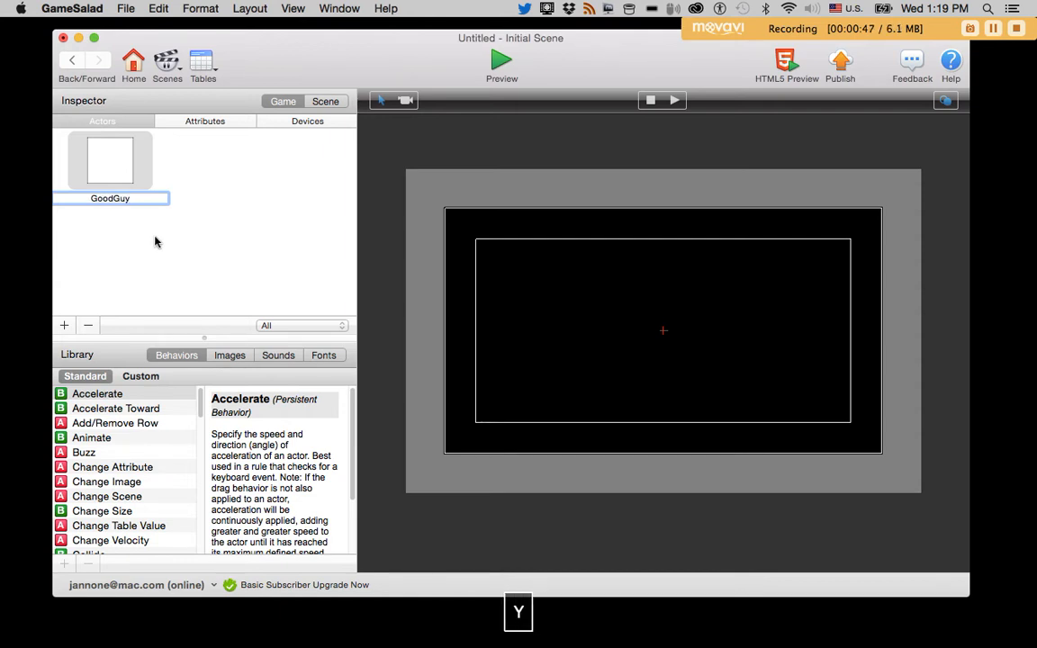
# Create a rule in the GoodGuy actor that triggers when the left key is down
pyautogui.doubleClick(102, 167)
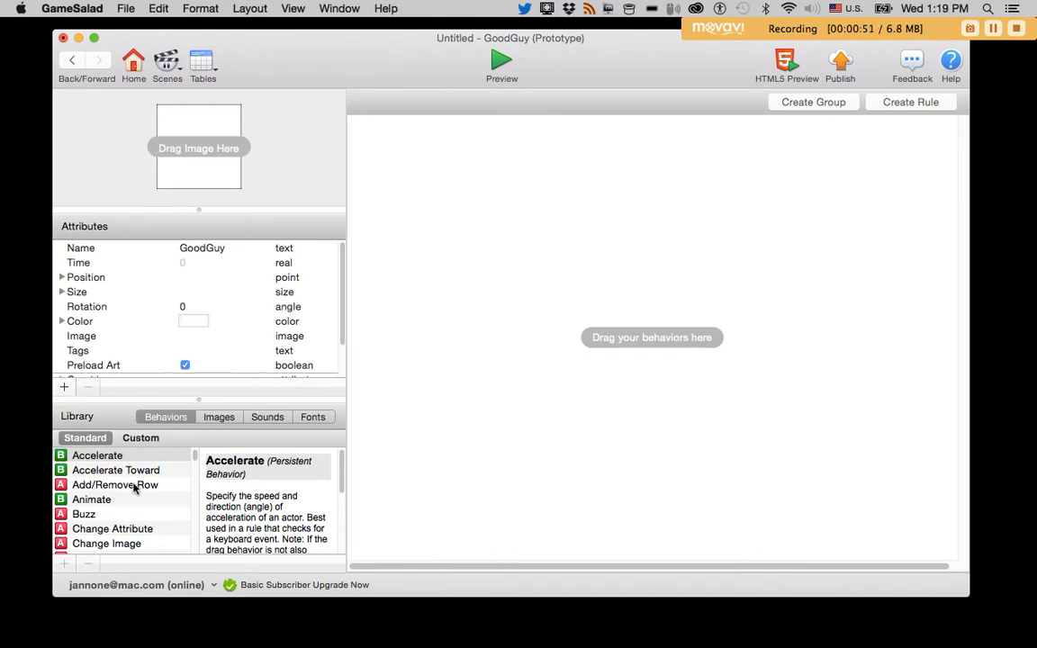
pyautogui.click(887, 102)
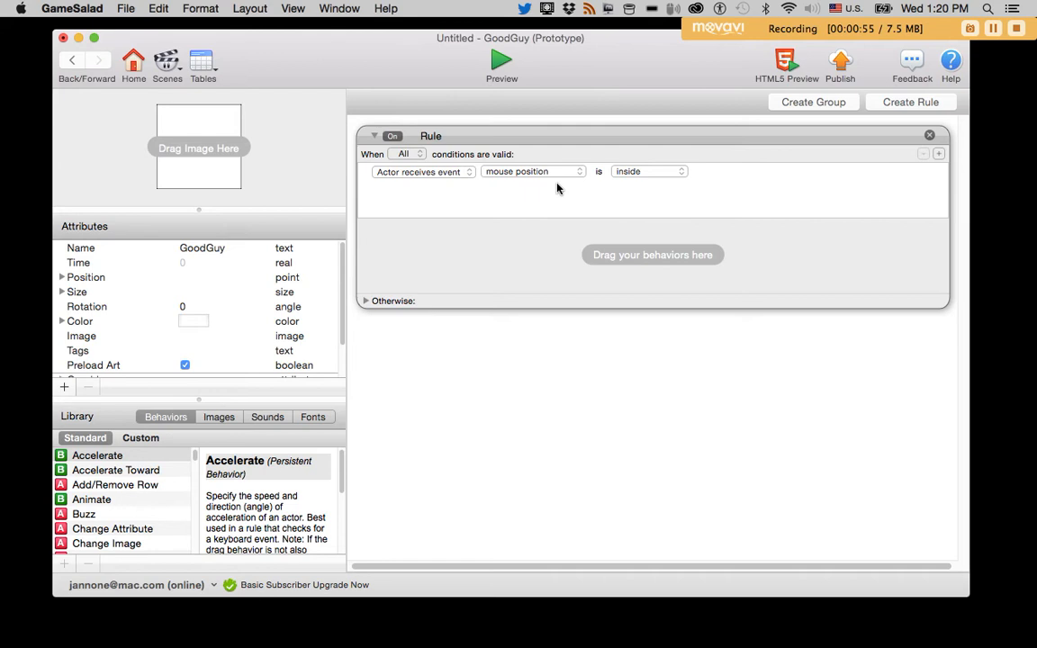
pyautogui.click(524, 176)
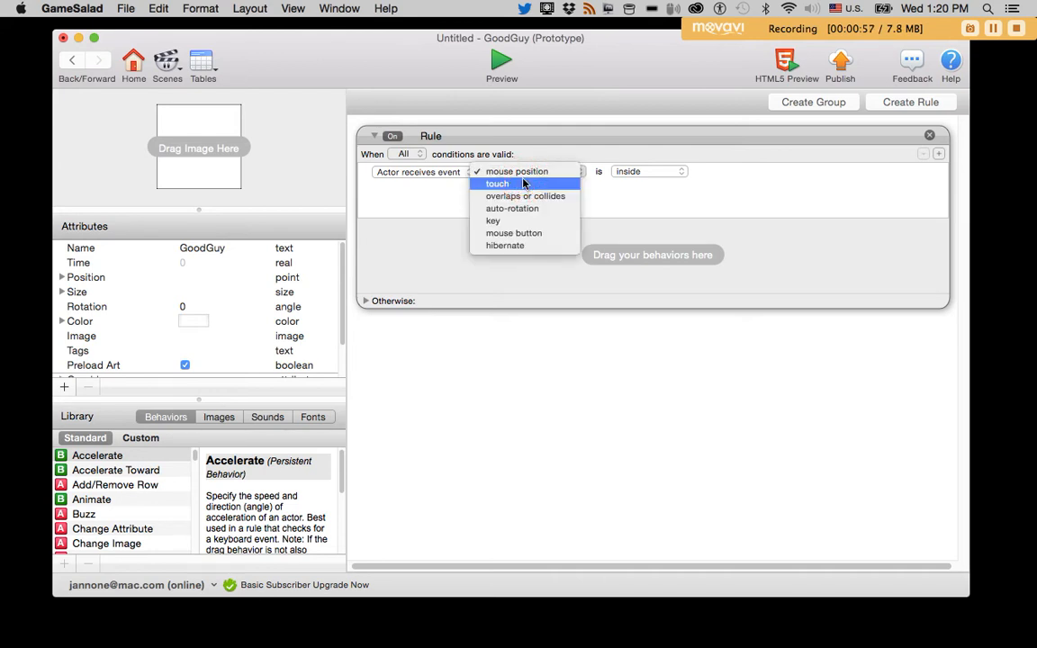
pyautogui.click(508, 221)
pyautogui.click(662, 170)
pyautogui.moveTo(760, 172); pyautogui.dragTo(614, 190)
pyautogui.click(783, 324)
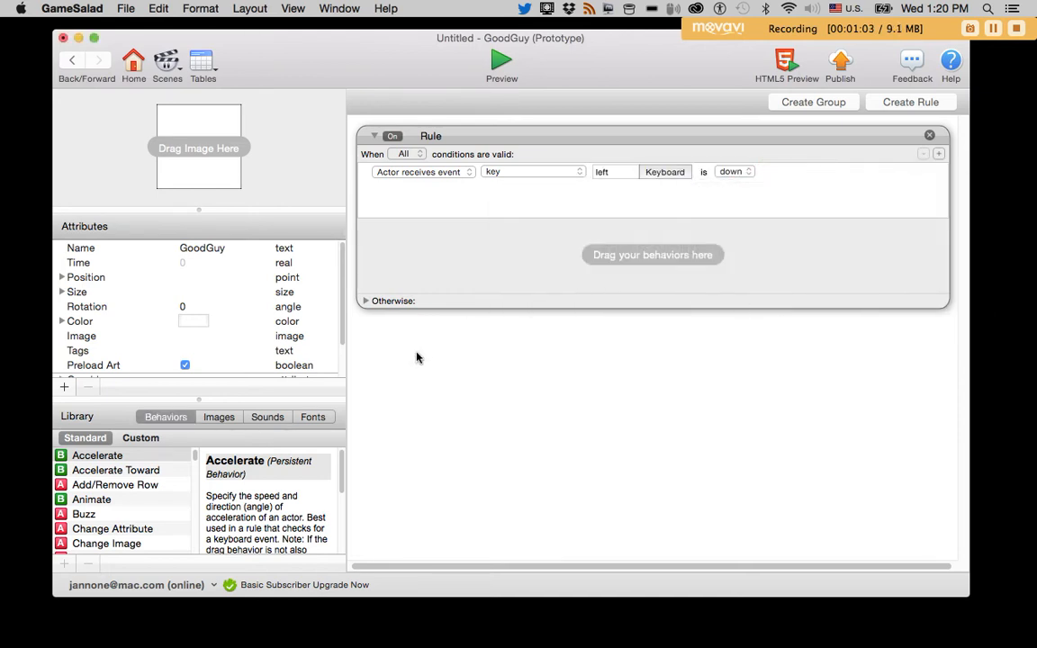
# Add a Move behavior inside the left-key rule and widen the project window so the behavior fits
pyautogui.click(137, 466)
pyautogui.press('m')
pyautogui.press('o')
pyautogui.press('v')
pyautogui.moveTo(52, 493); pyautogui.dragTo(523, 266)
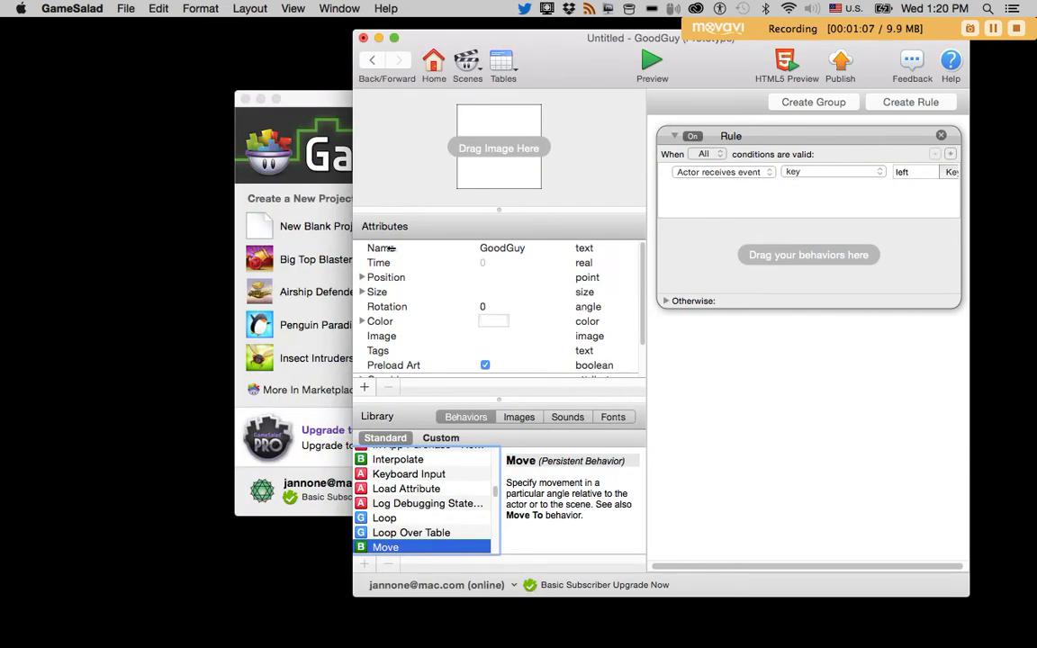
pyautogui.moveTo(455, 255); pyautogui.dragTo(240, 236)
pyautogui.moveTo(452, 38); pyautogui.dragTo(277, 51)
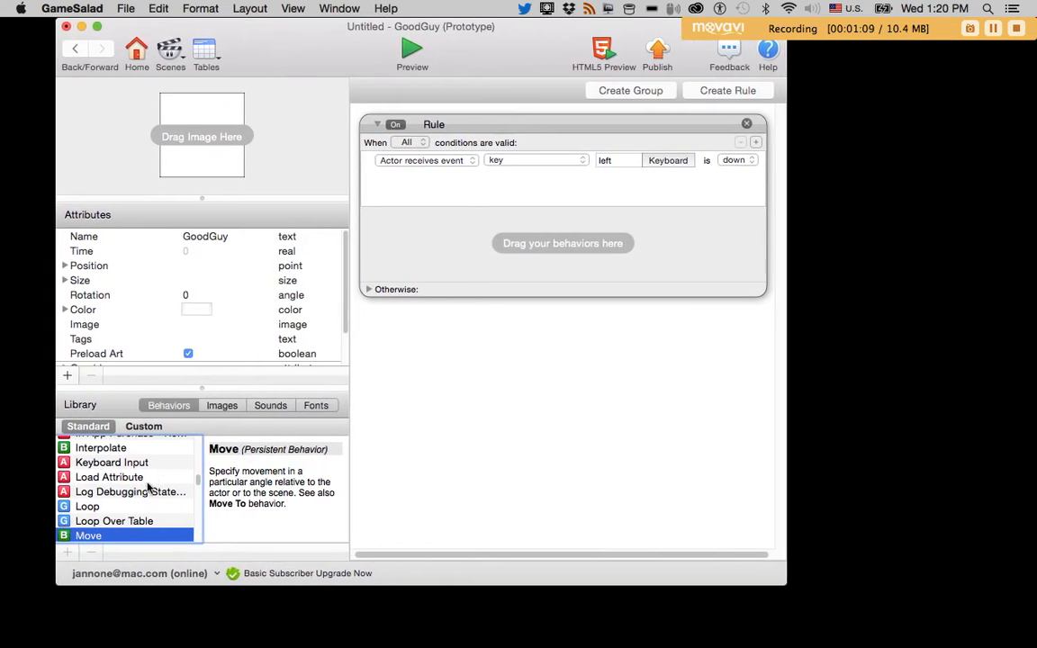
pyautogui.moveTo(88, 536); pyautogui.dragTo(540, 253)
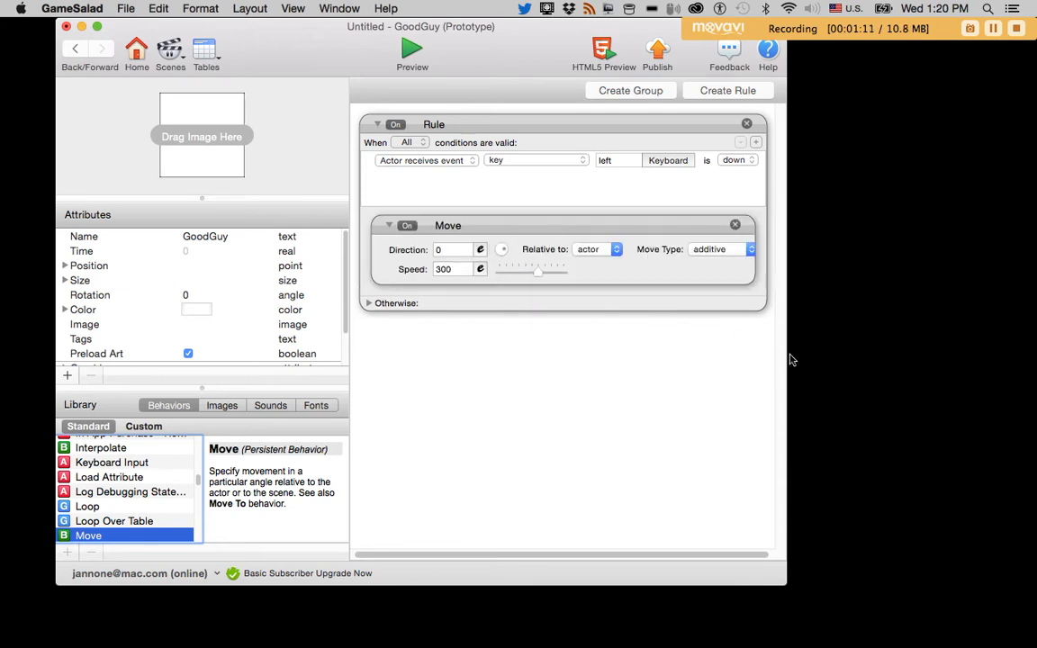
pyautogui.moveTo(788, 343); pyautogui.dragTo(973, 343)
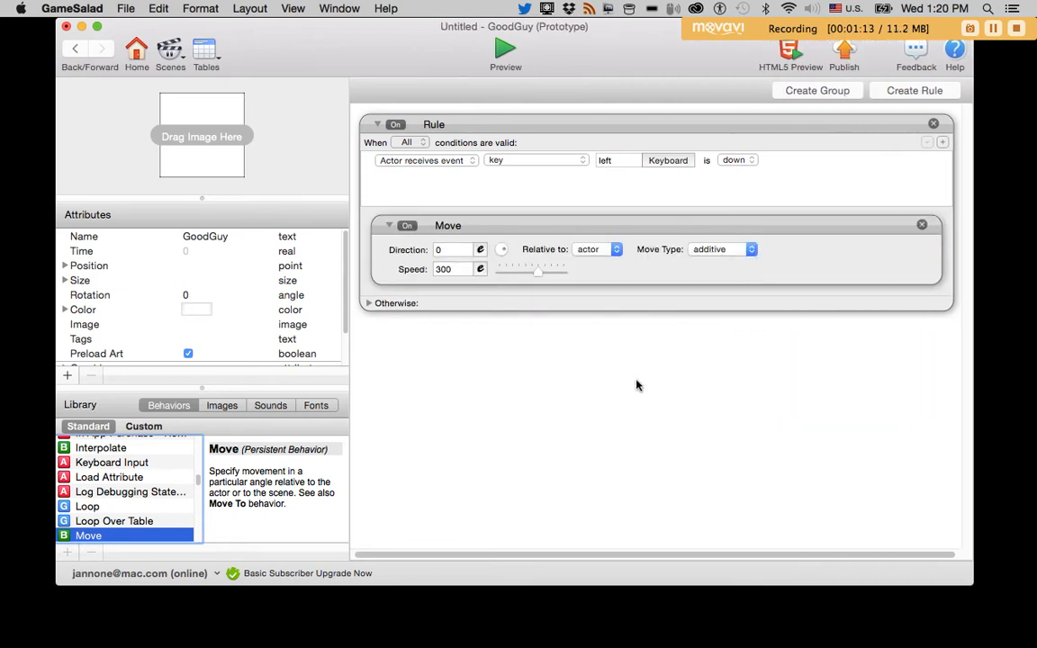
# Set the direction of the left-key rule's Move behavior to 180
pyautogui.click(446, 250)
pyautogui.write('180')
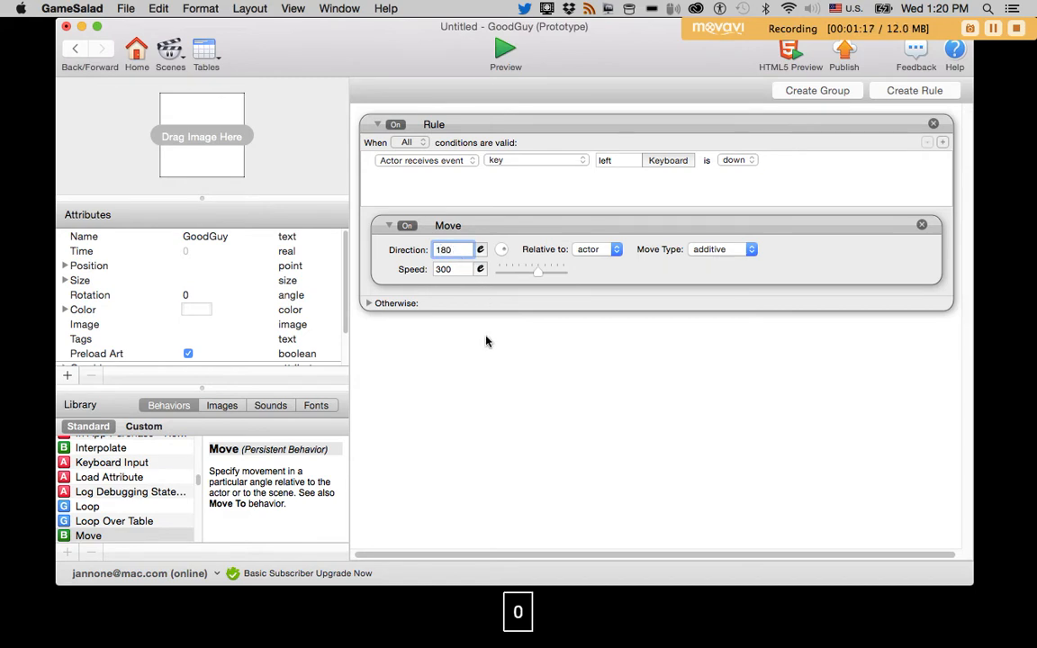
pyautogui.click(490, 331)
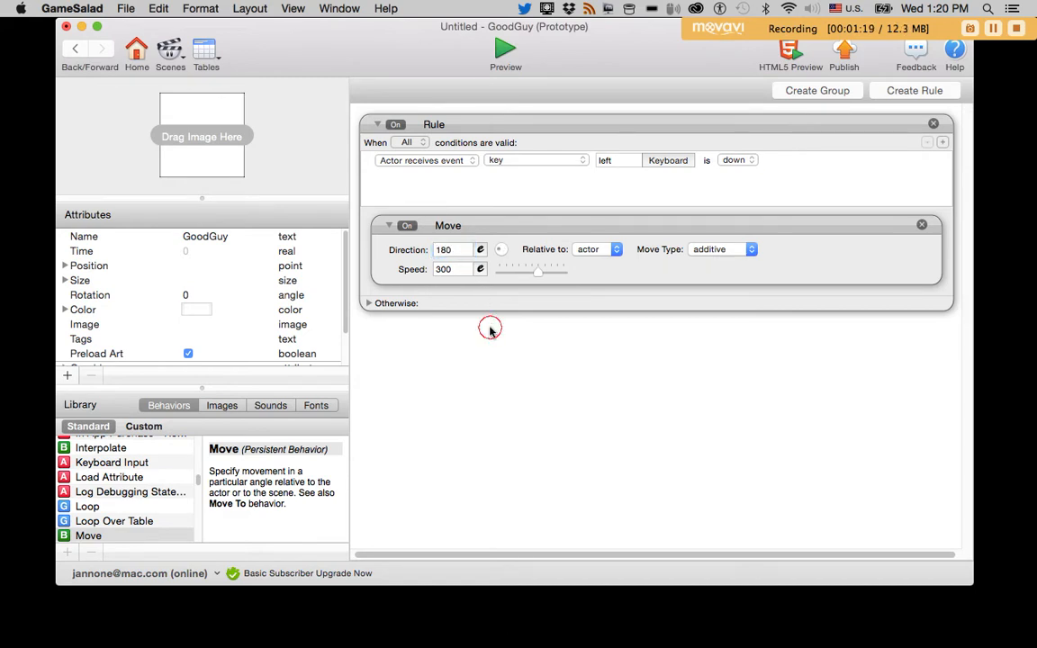
# Duplicate the left-key rule, setting the copy's key to right and its Move direction to 0
pyautogui.click(504, 128)
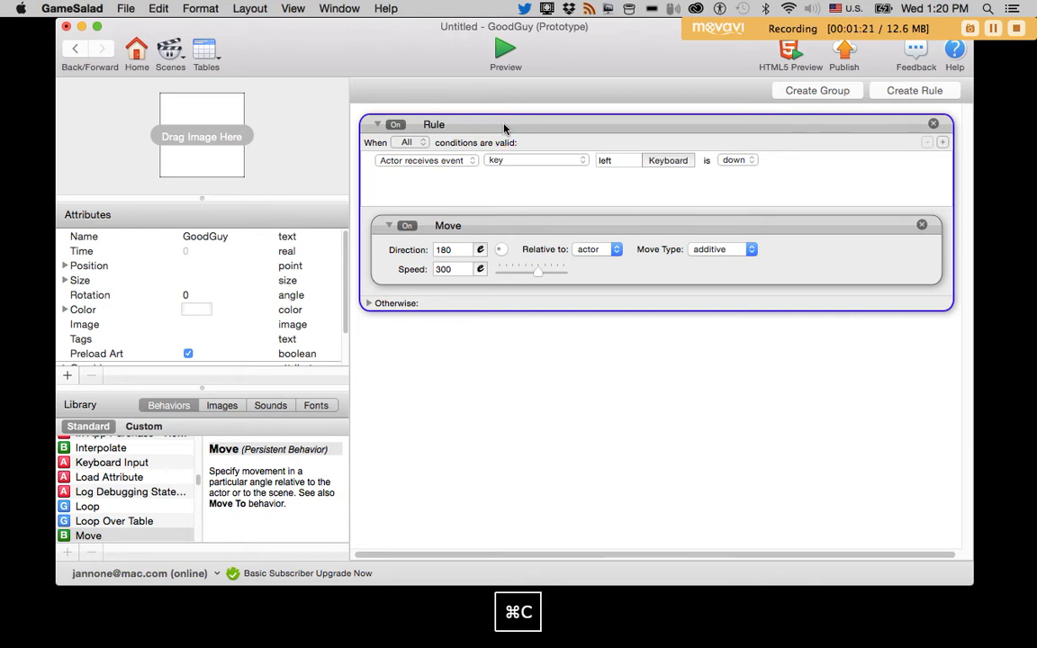
pyautogui.press('super+v')
pyautogui.click(668, 376)
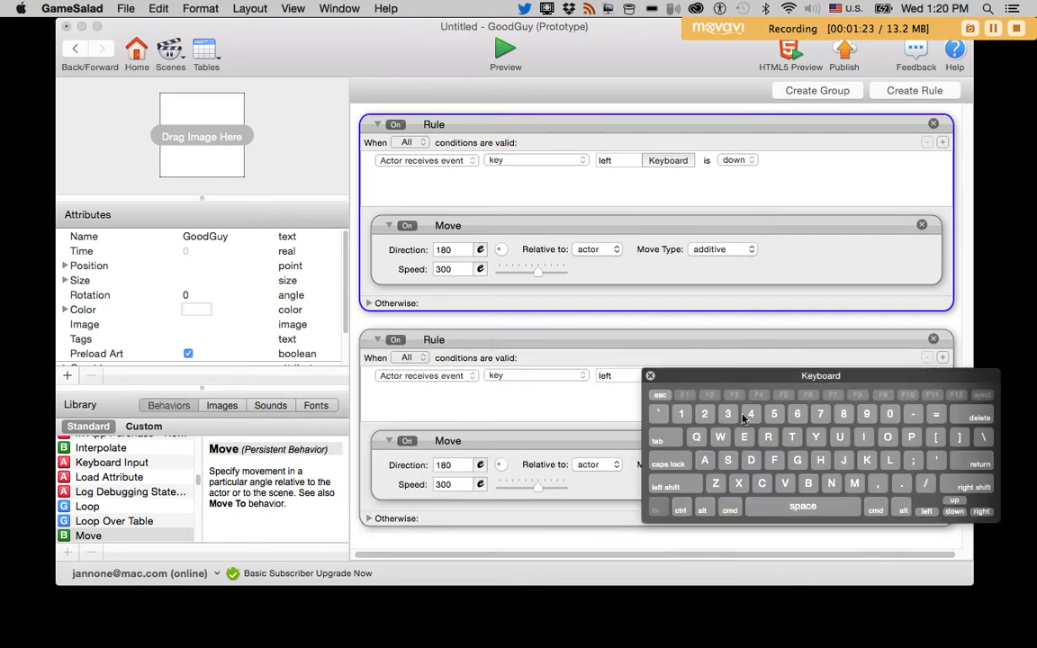
pyautogui.click(982, 512)
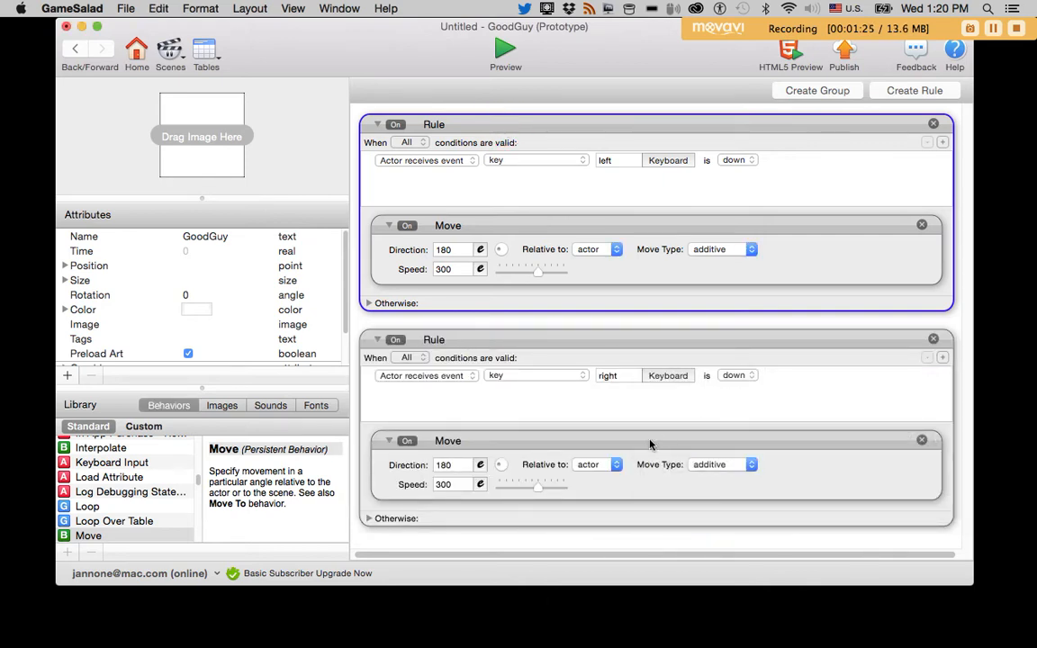
pyautogui.click(457, 466)
pyautogui.write('0')
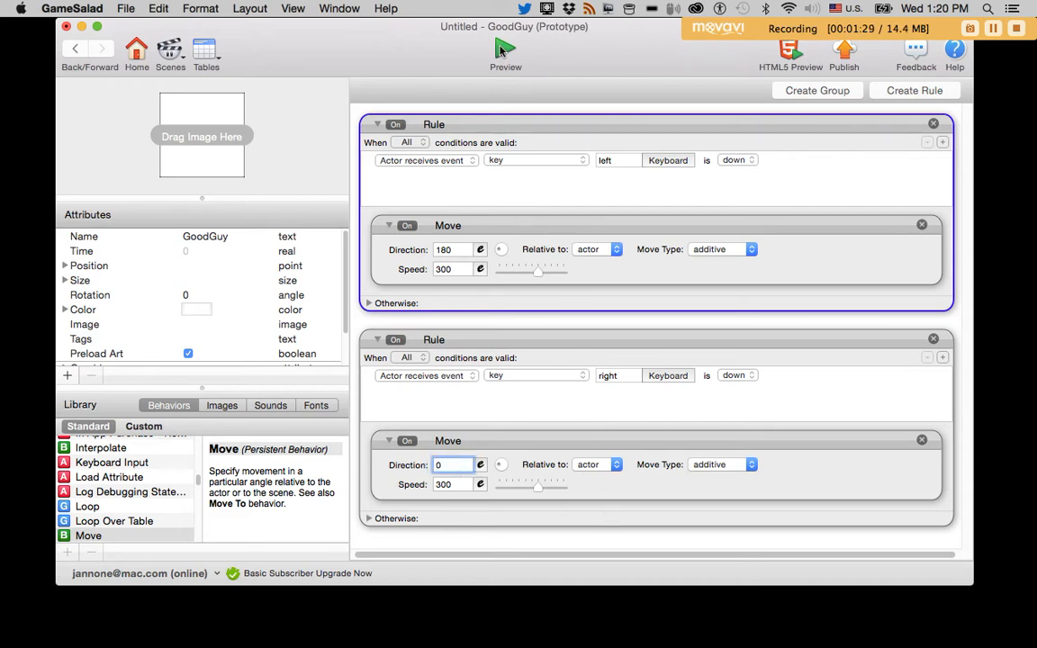
# Place a GoodGuy actor in the lower-left area of the Initial Scene and shrink it to a small block
pyautogui.click(75, 47)
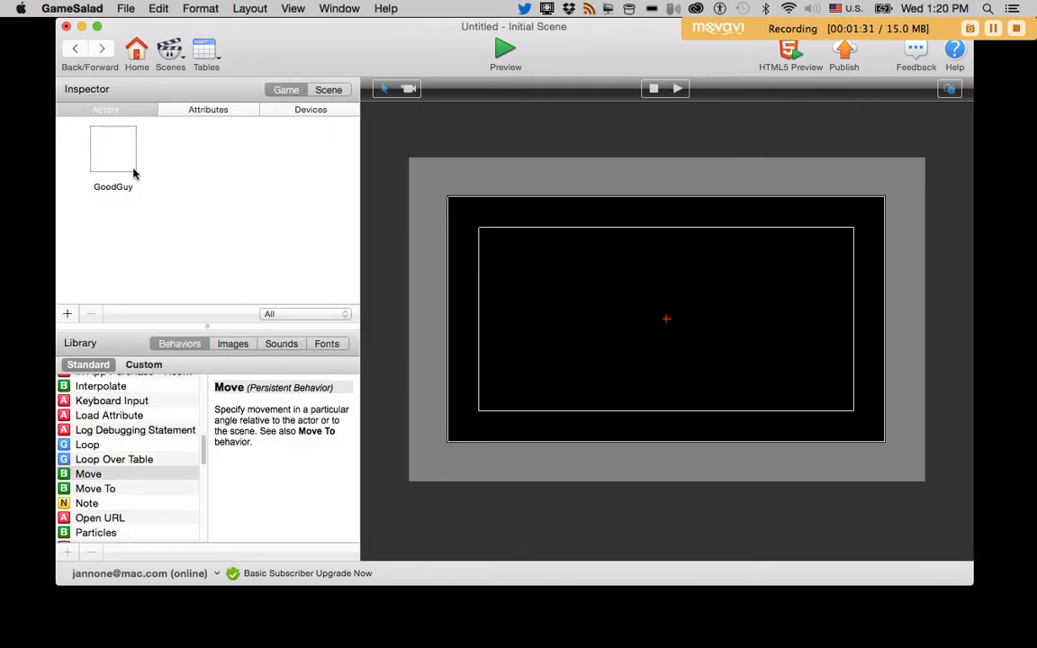
pyautogui.moveTo(528, 317); pyautogui.dragTo(536, 347)
pyautogui.click(571, 350)
pyautogui.moveTo(523, 306); pyautogui.dragTo(524, 351)
# Preview the game and test moving GoodGuy right and left with the arrow keys
pyautogui.click(506, 54)
pyautogui.press('Right')
pyautogui.press('Left')
pyautogui.press('Right')
pyautogui.press('Left')
pyautogui.press('Right')
pyautogui.press('Left')
pyautogui.press('Right')
pyautogui.press('Left')
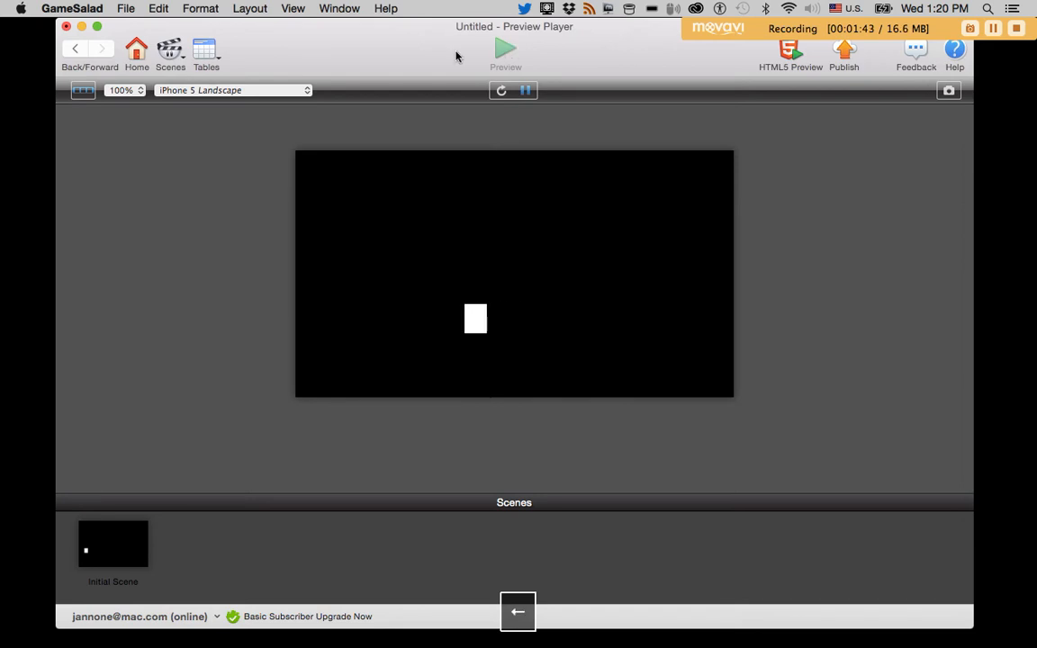
# Return to the scene and stretch then trim the GoodGuy block so it sits near the scene's bottom edge
pyautogui.click(88, 47)
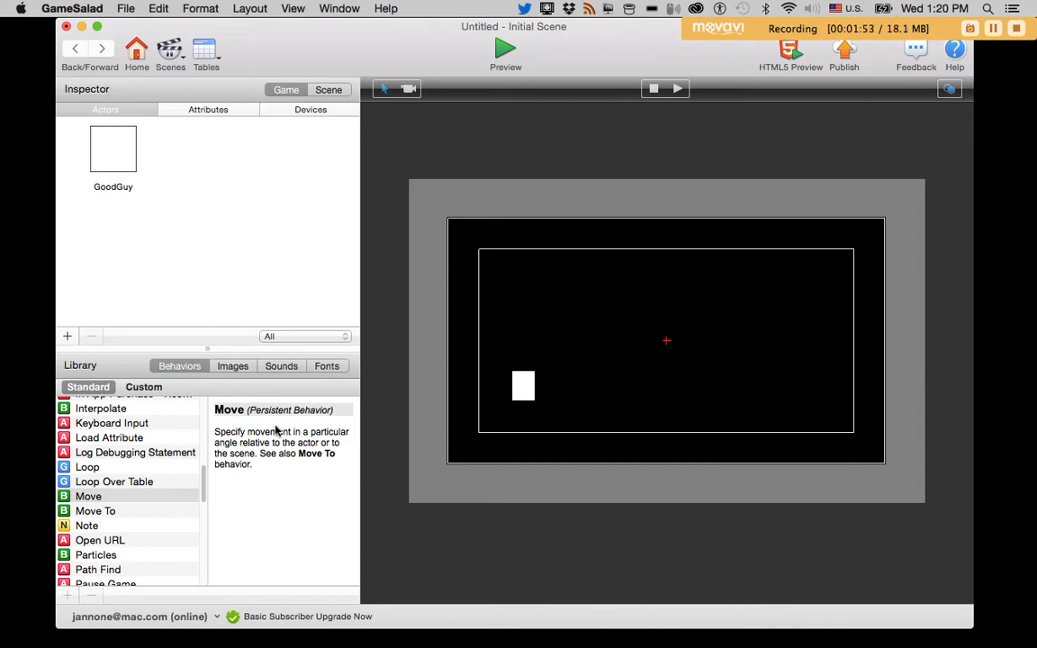
pyautogui.moveTo(523, 396); pyautogui.dragTo(522, 441)
pyautogui.moveTo(523, 377); pyautogui.dragTo(526, 416)
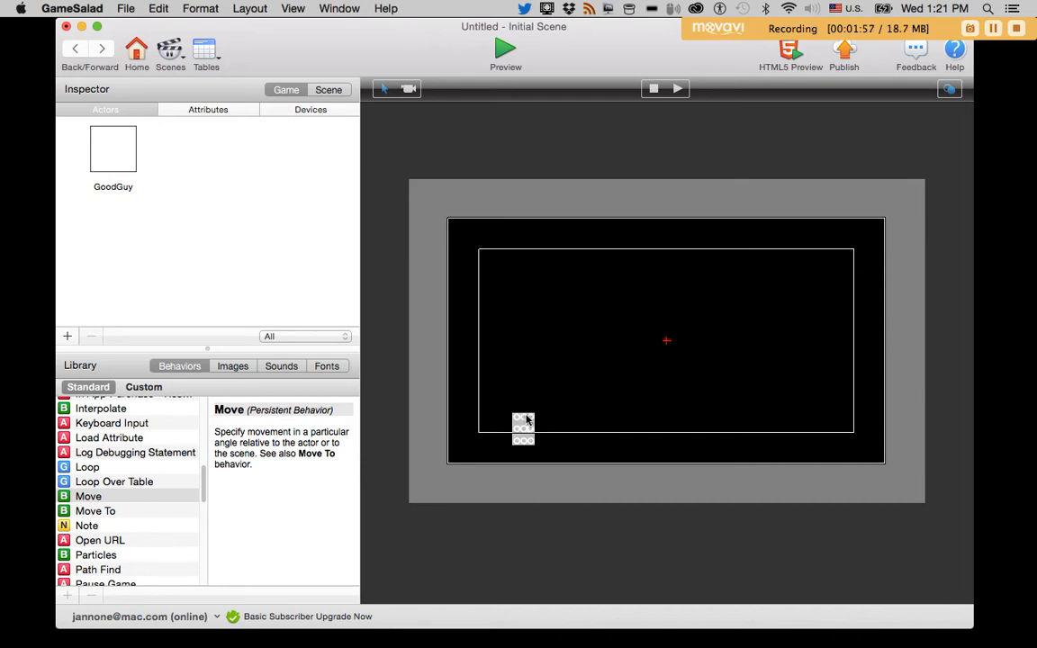
# Add a second actor to the game and name it Bullet
pyautogui.click(67, 336)
pyautogui.click(229, 187)
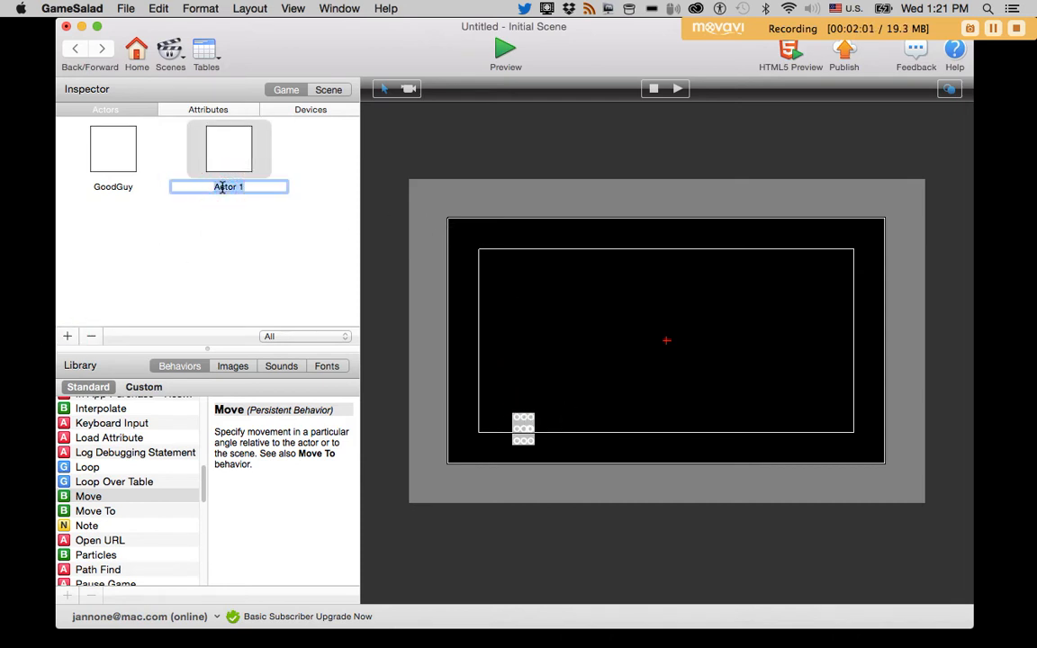
pyautogui.write('Bullet')
pyautogui.click(243, 222)
# Add a Change Velocity behavior to the Bullet actor and set its direction to 90
pyautogui.doubleClick(226, 144)
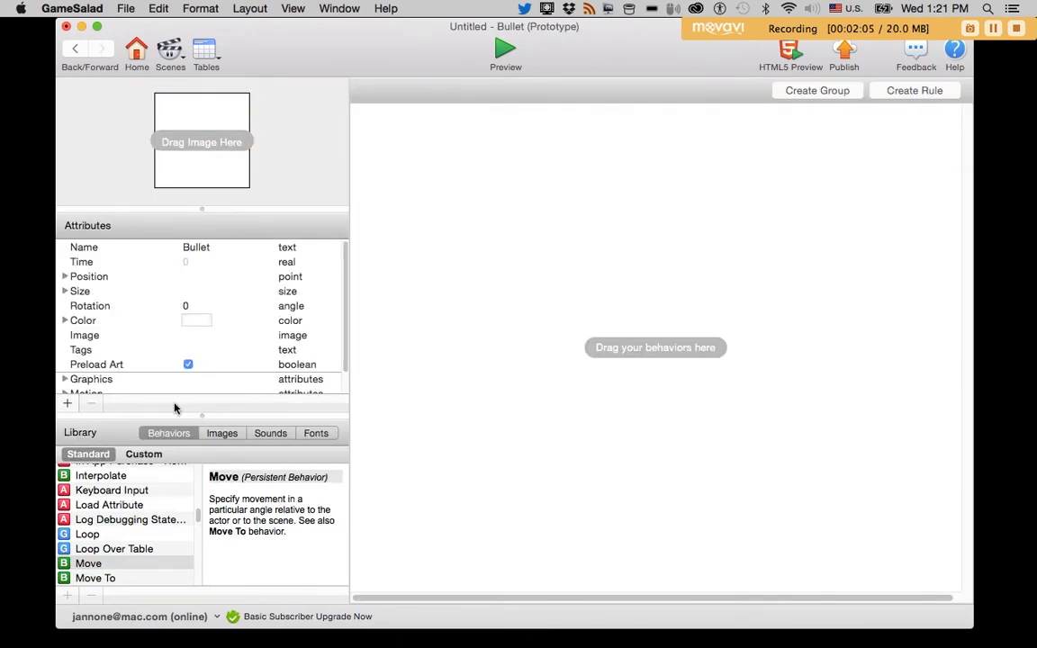
pyautogui.click(117, 506)
pyautogui.write('ch')
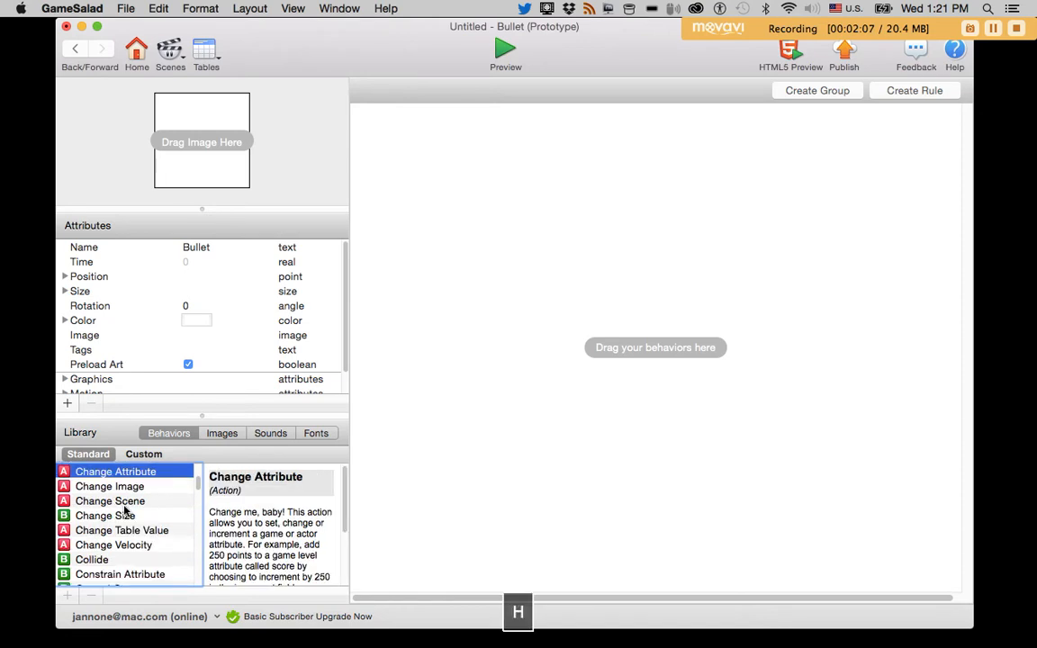
pyautogui.moveTo(61, 544); pyautogui.dragTo(440, 153)
pyautogui.click(440, 154)
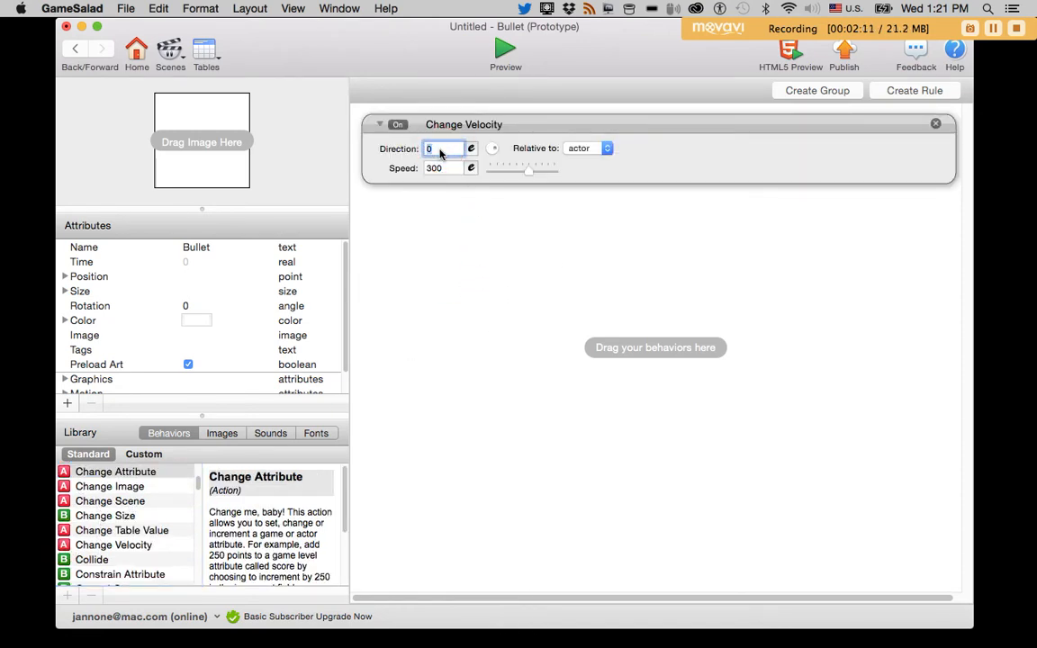
pyautogui.write('90')
# Set the Bullet actor's width and height to 10 each
pyautogui.click(75, 51)
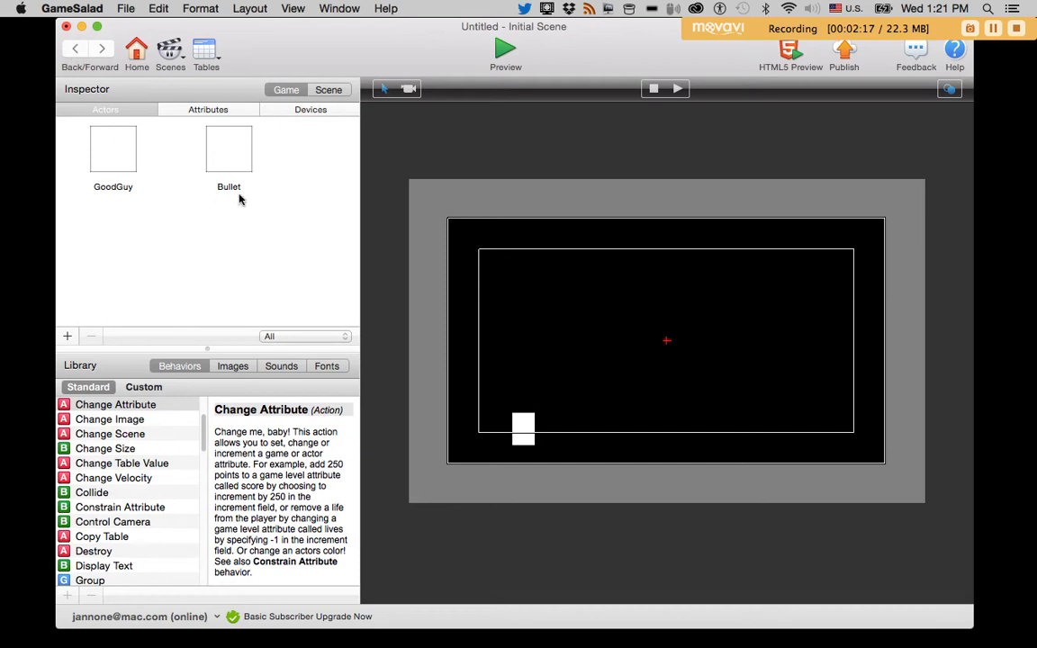
pyautogui.doubleClick(231, 152)
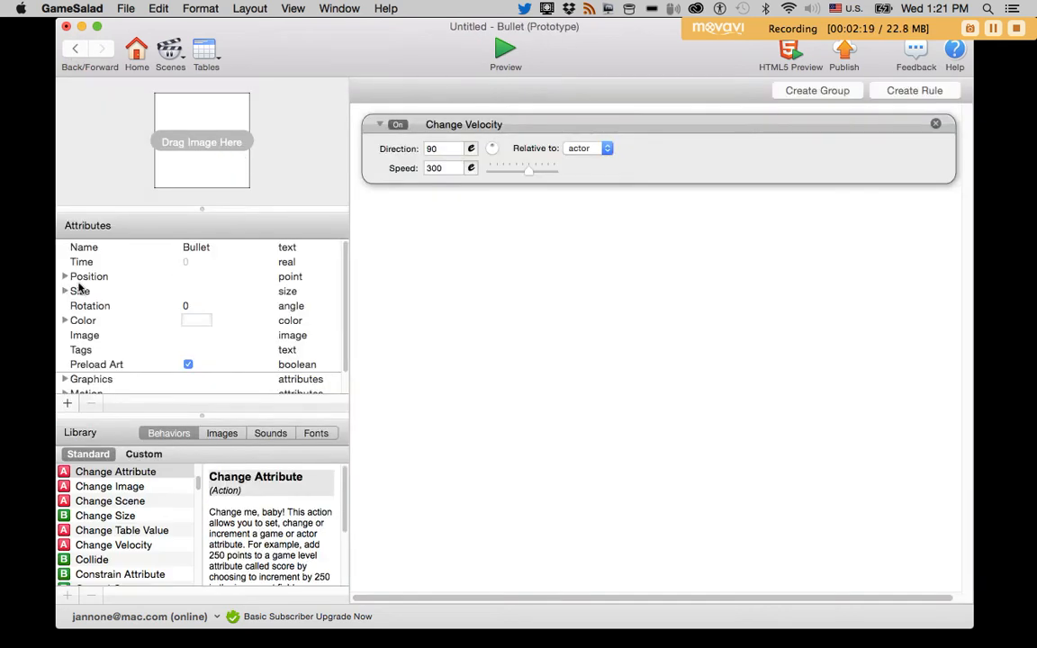
pyautogui.click(65, 291)
pyautogui.doubleClick(205, 305)
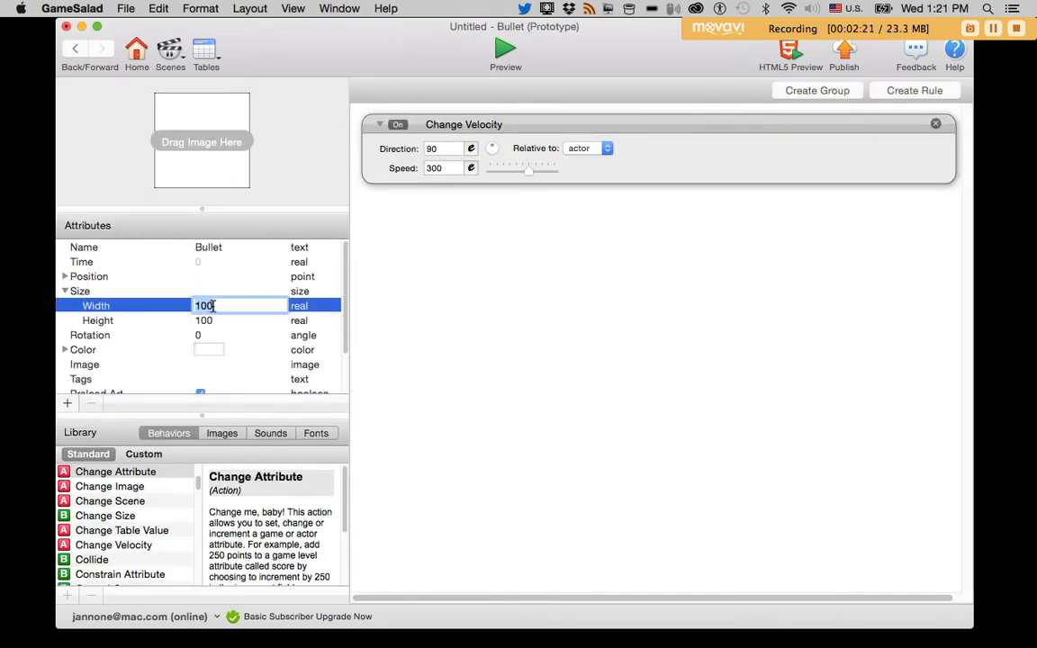
pyautogui.write('10')
pyautogui.doubleClick(205, 321)
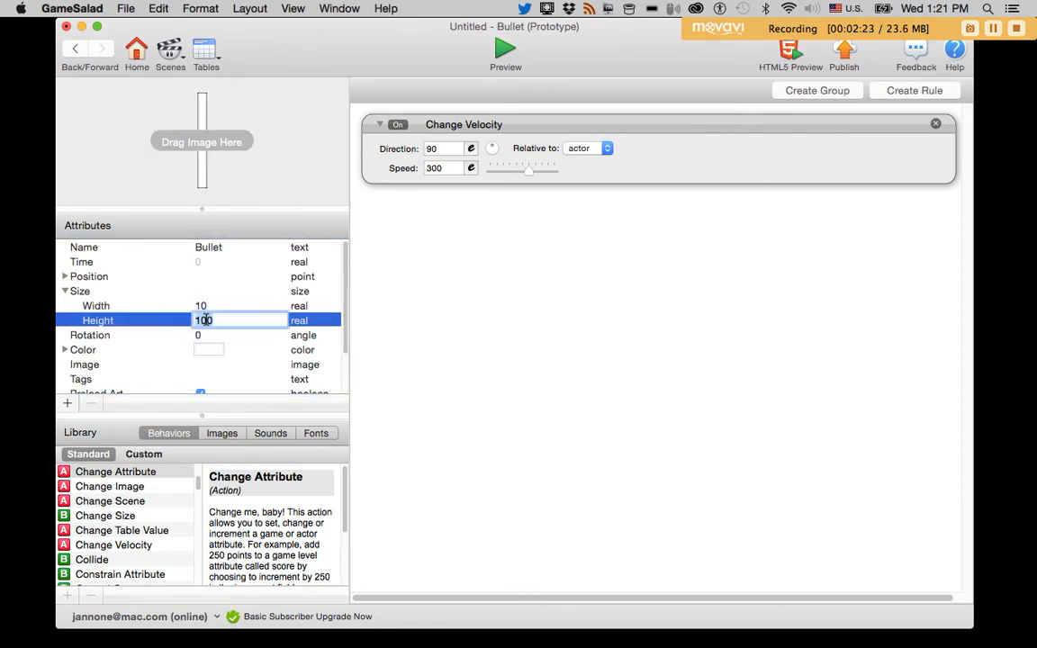
pyautogui.write('10')
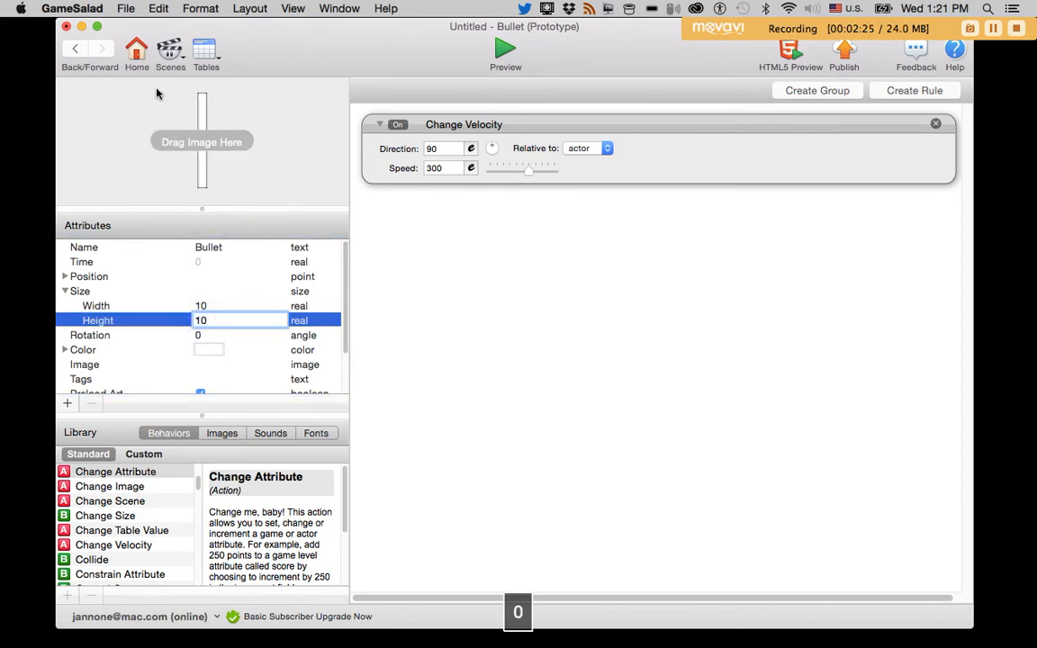
# Add a third rule to the GoodGuy actor that is triggered when the space key is down
pyautogui.click(76, 51)
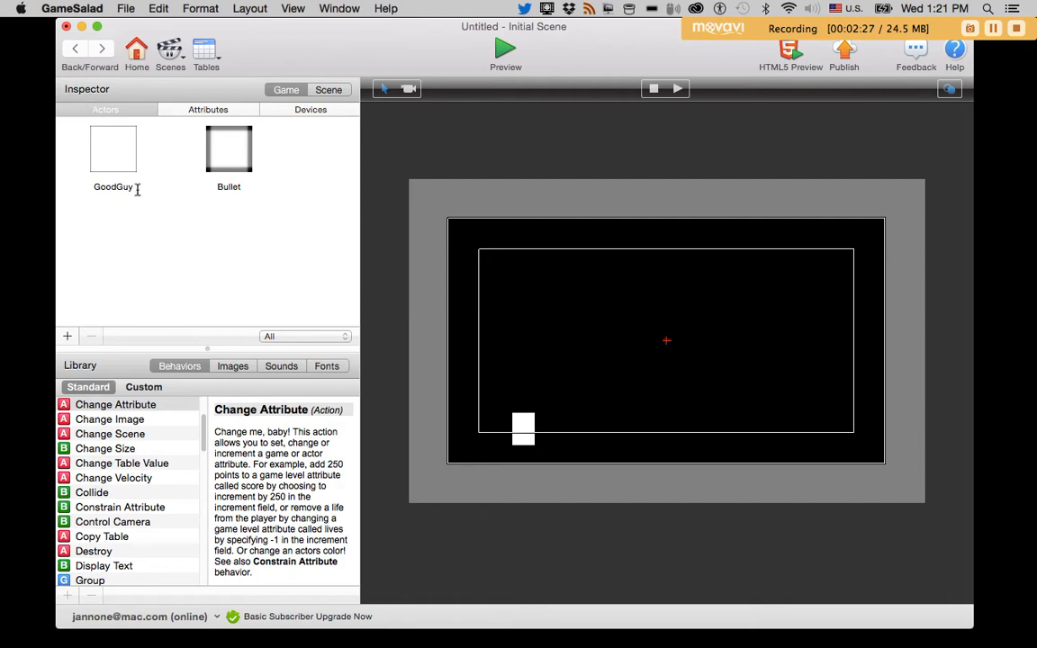
pyautogui.doubleClick(105, 142)
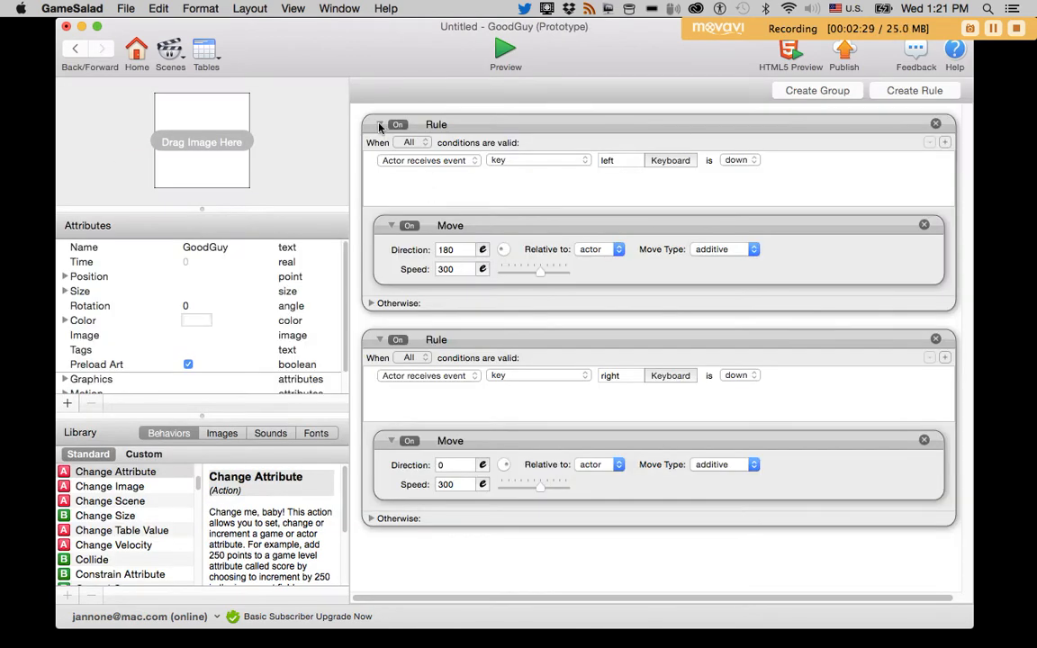
pyautogui.click(379, 125)
pyautogui.click(379, 161)
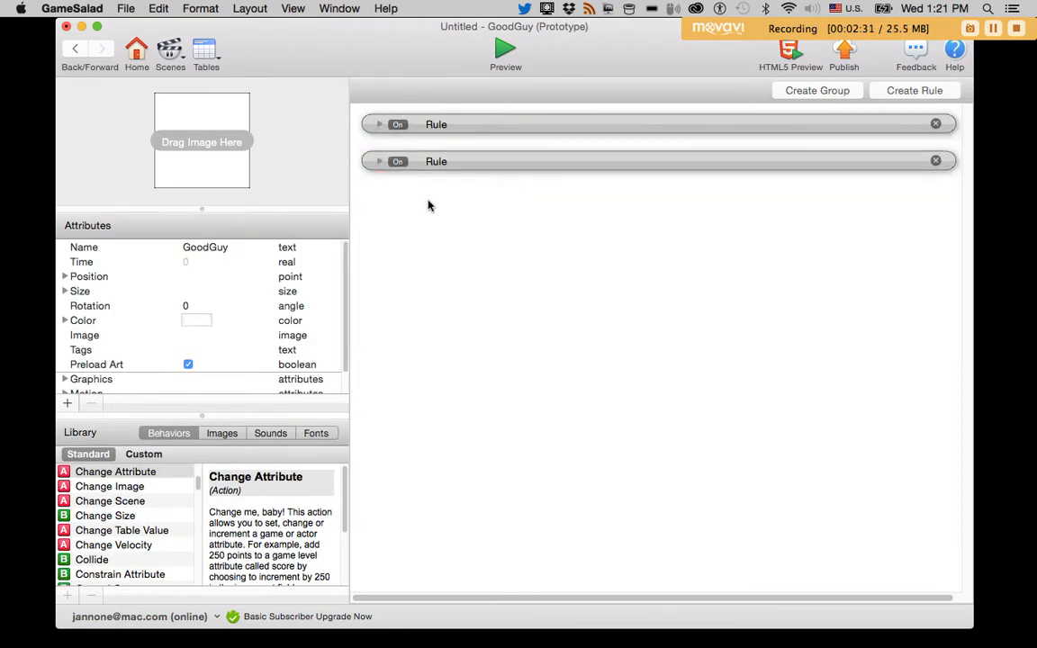
pyautogui.click(910, 91)
pyautogui.click(540, 233)
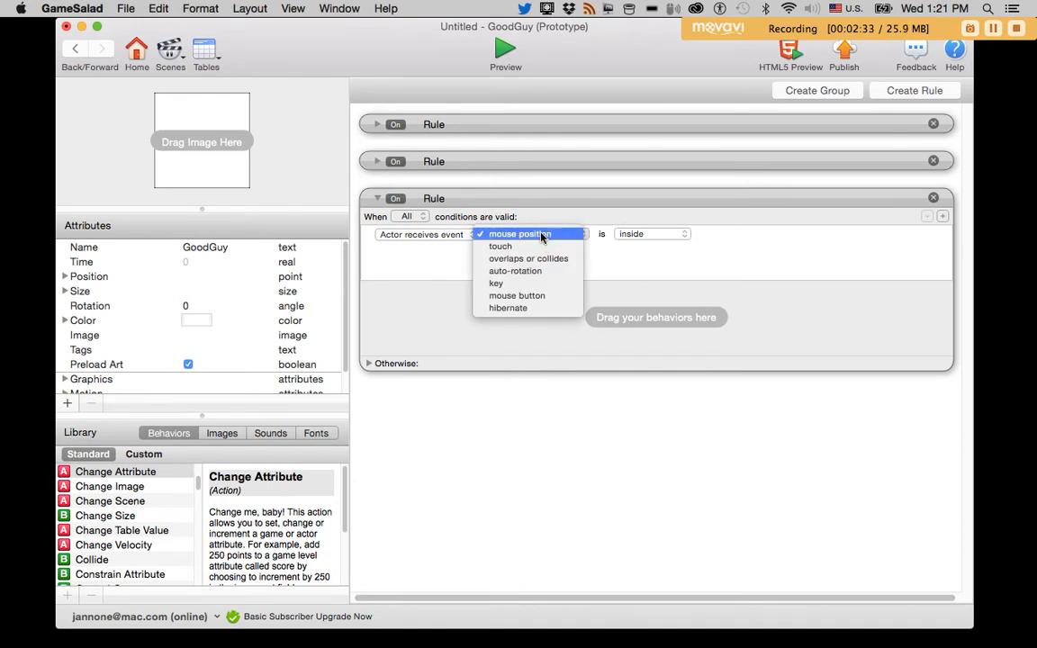
pyautogui.click(530, 285)
pyautogui.click(664, 234)
pyautogui.click(791, 365)
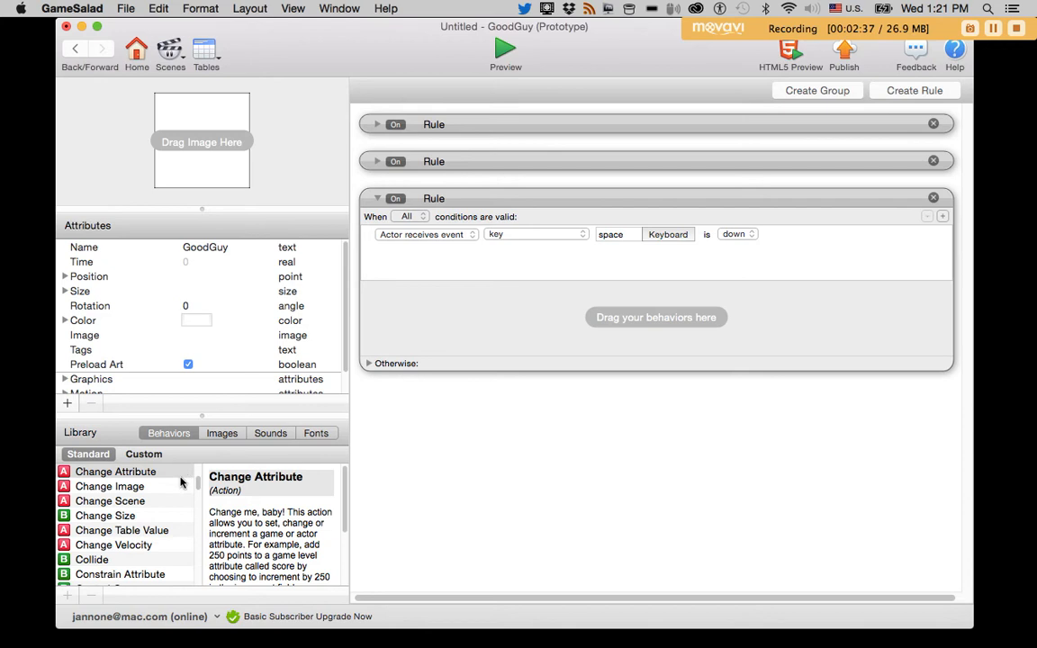
# Put a Spawn Actor behavior in GoodGuy's space-key rule and set it to spawn the Bullet actor
pyautogui.click(110, 516)
pyautogui.write('sp')
pyautogui.moveTo(90, 579); pyautogui.dragTo(493, 346)
pyautogui.click(496, 333)
pyautogui.click(489, 338)
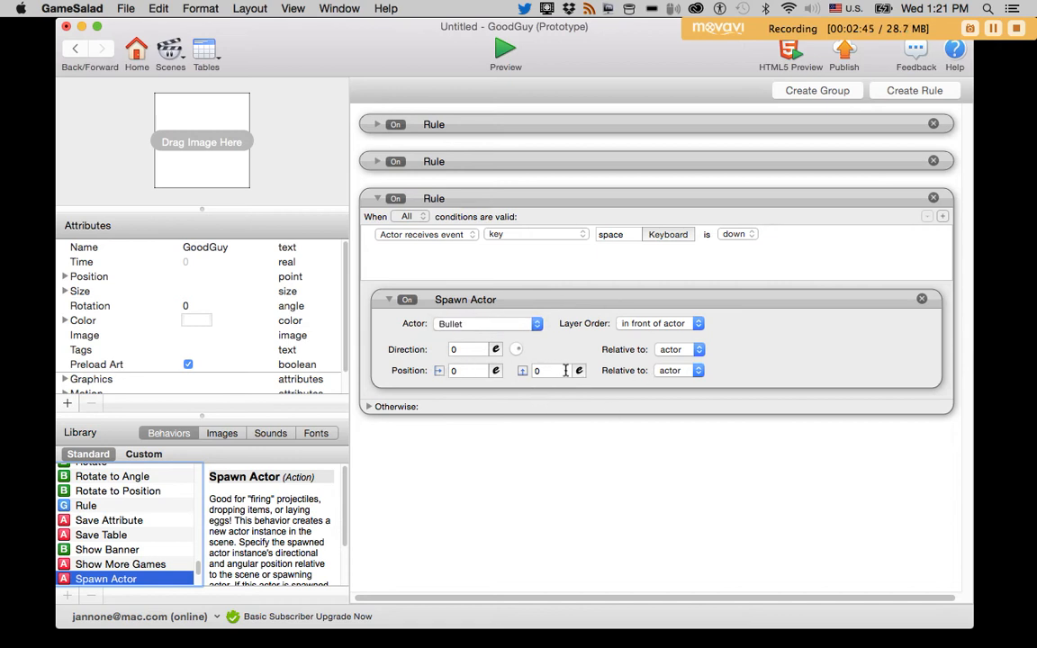
pyautogui.click(377, 198)
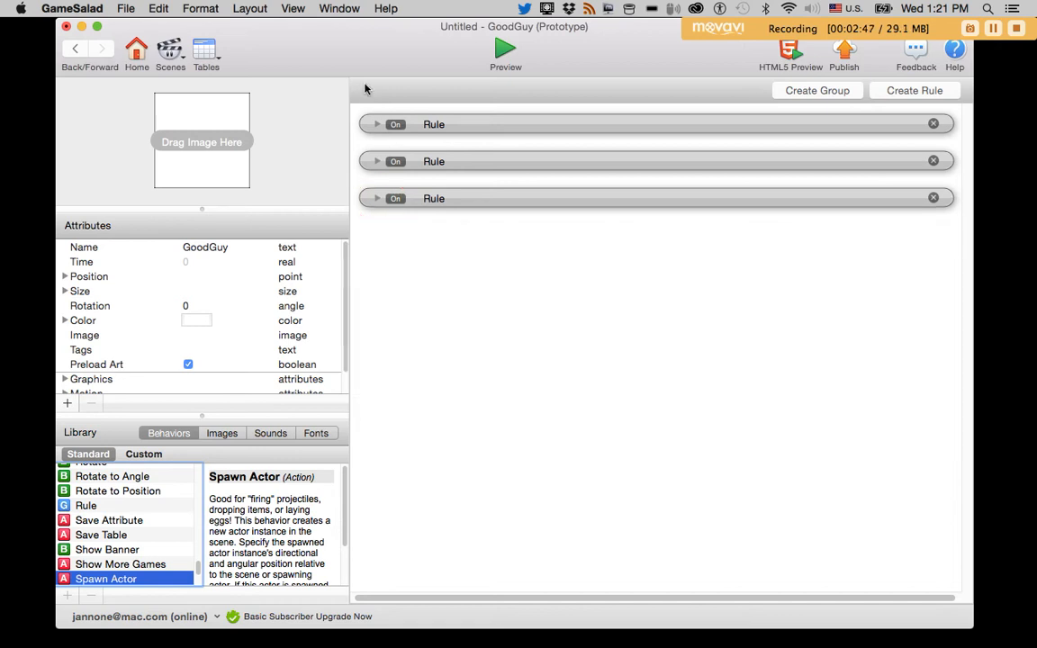
# Preview the game and test moving GoodGuy left and right and firing a bullet
pyautogui.click(505, 52)
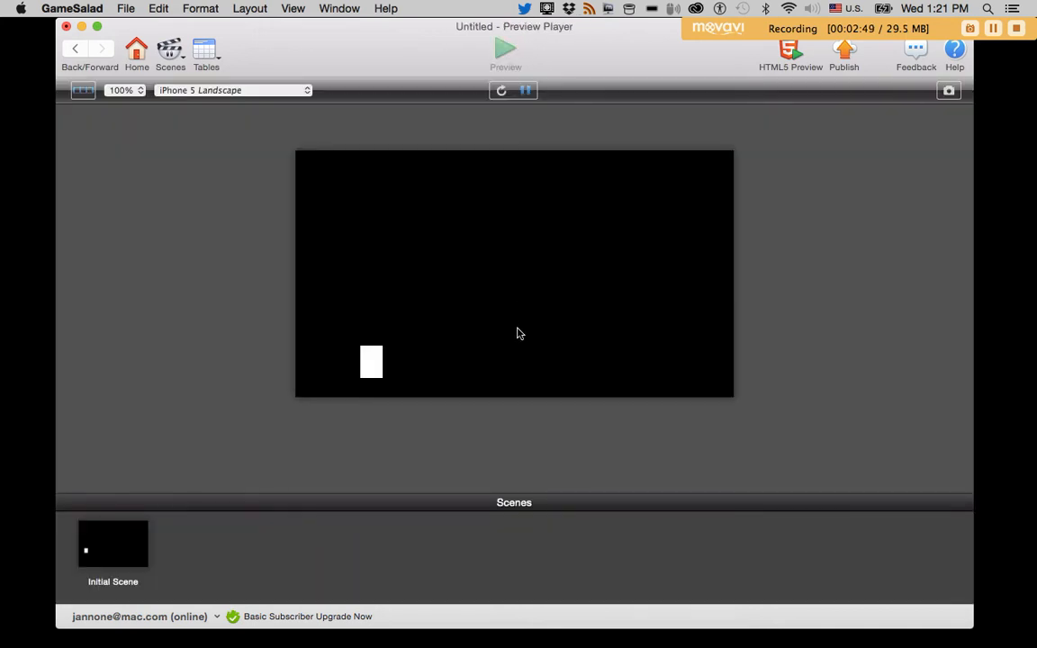
pyautogui.press('Right')
pyautogui.press('Left')
pyautogui.press('Right')
pyautogui.press('Left')
pyautogui.press('space')
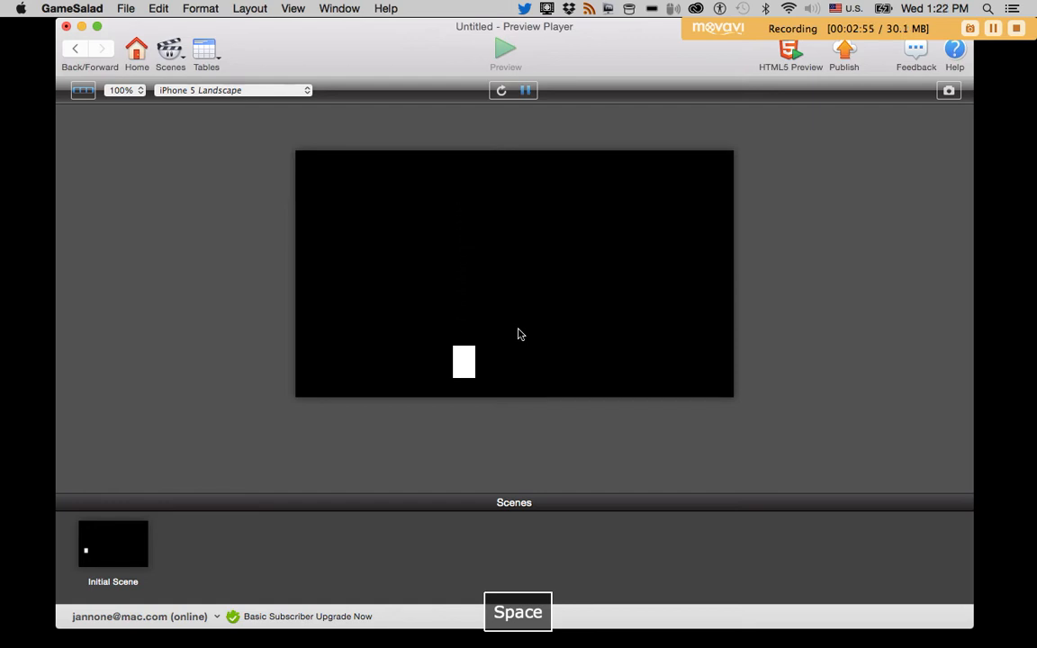
# Leave the preview and check the Speed value of the Bullet actor's Change Velocity behavior
pyautogui.click(75, 50)
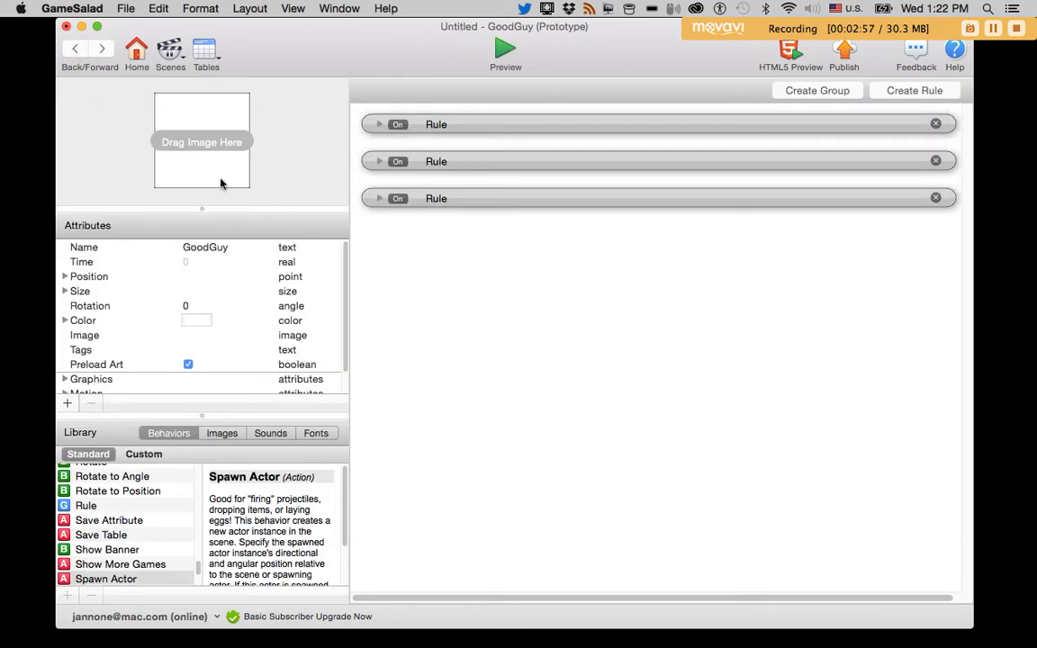
pyautogui.click(74, 51)
pyautogui.doubleClick(230, 142)
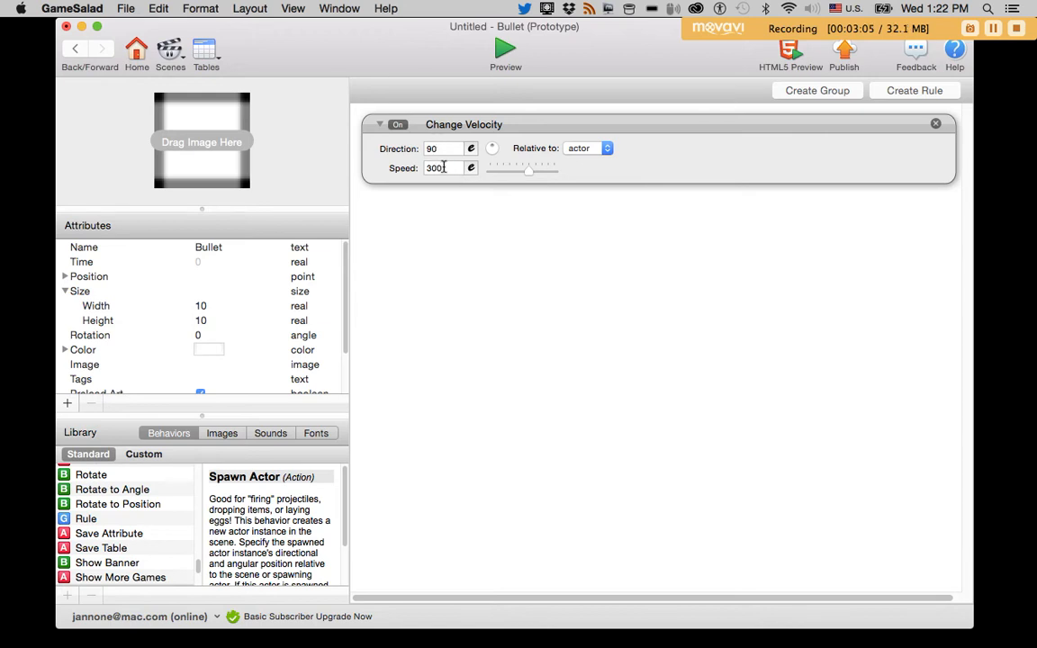
pyautogui.moveTo(444, 168); pyautogui.dragTo(421, 173)
pyautogui.hotkey('shift', 'Tab')
pyautogui.click(76, 49)
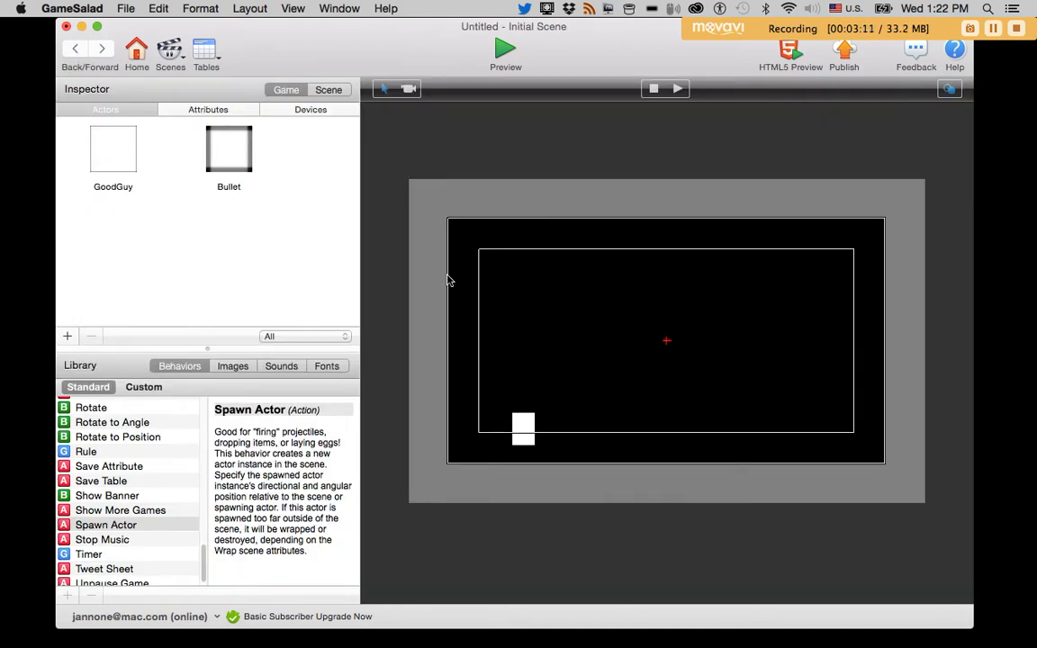
# Add a third actor to the game and name it Wall
pyautogui.click(67, 336)
pyautogui.doubleClick(117, 264)
pyautogui.write('Wall')
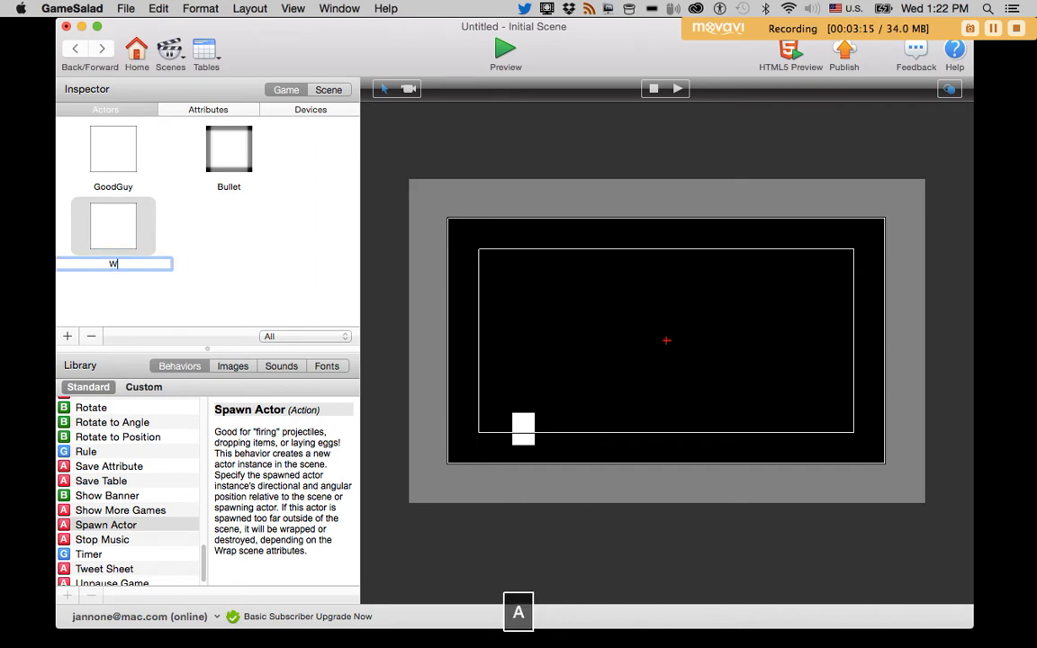
# Set the Wall actor's color to Black and return to the scene
pyautogui.doubleClick(102, 225)
pyautogui.scroll(-1, 160, 339)
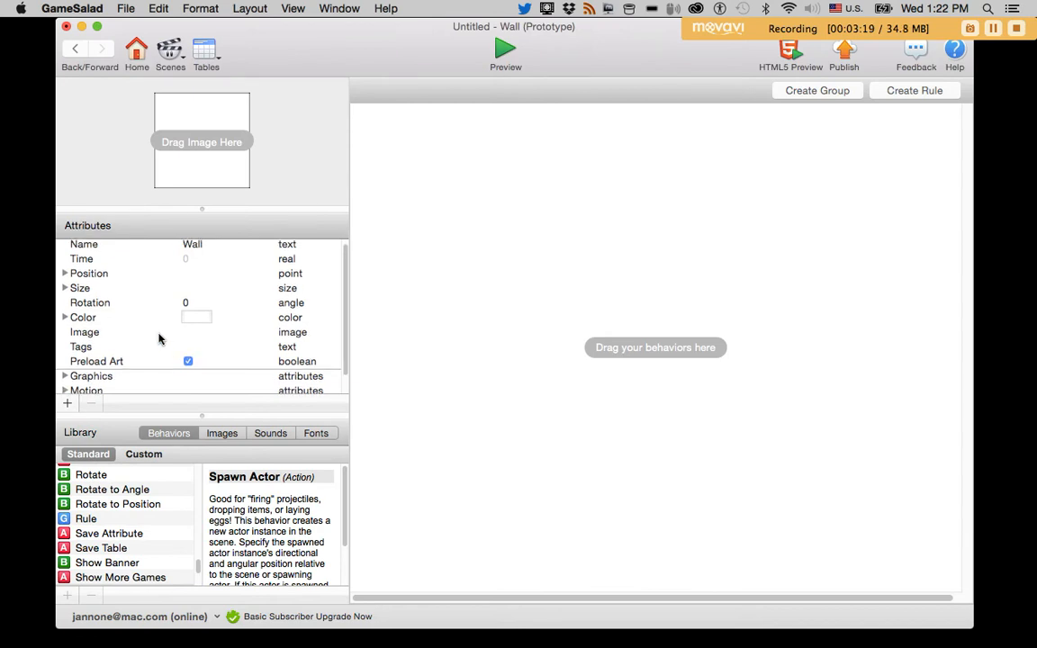
pyautogui.click(64, 311)
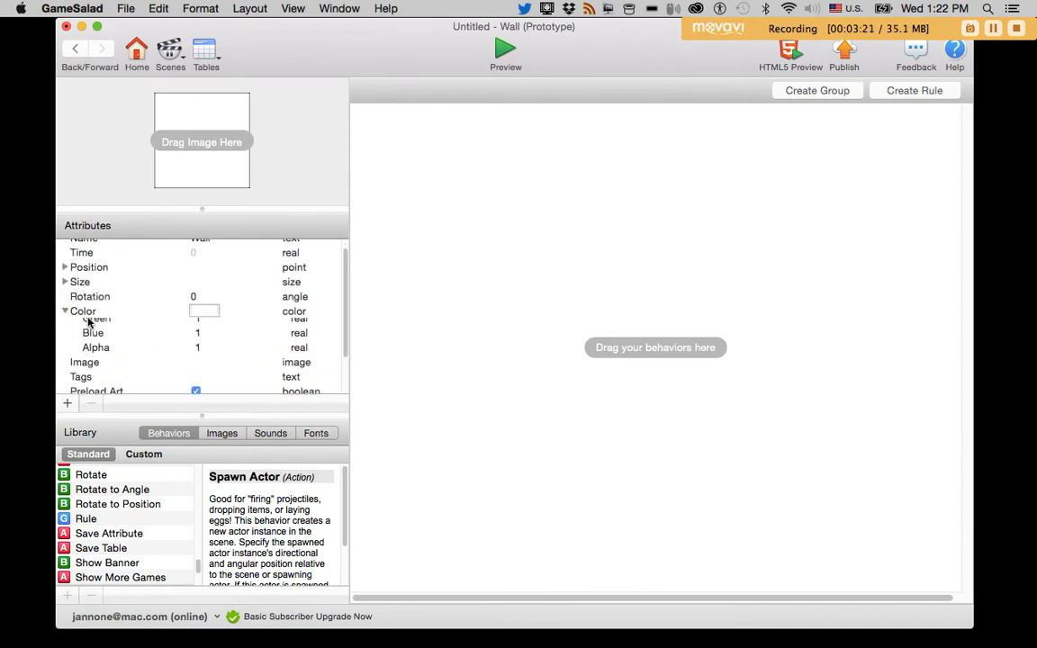
pyautogui.click(200, 313)
pyautogui.click(190, 369)
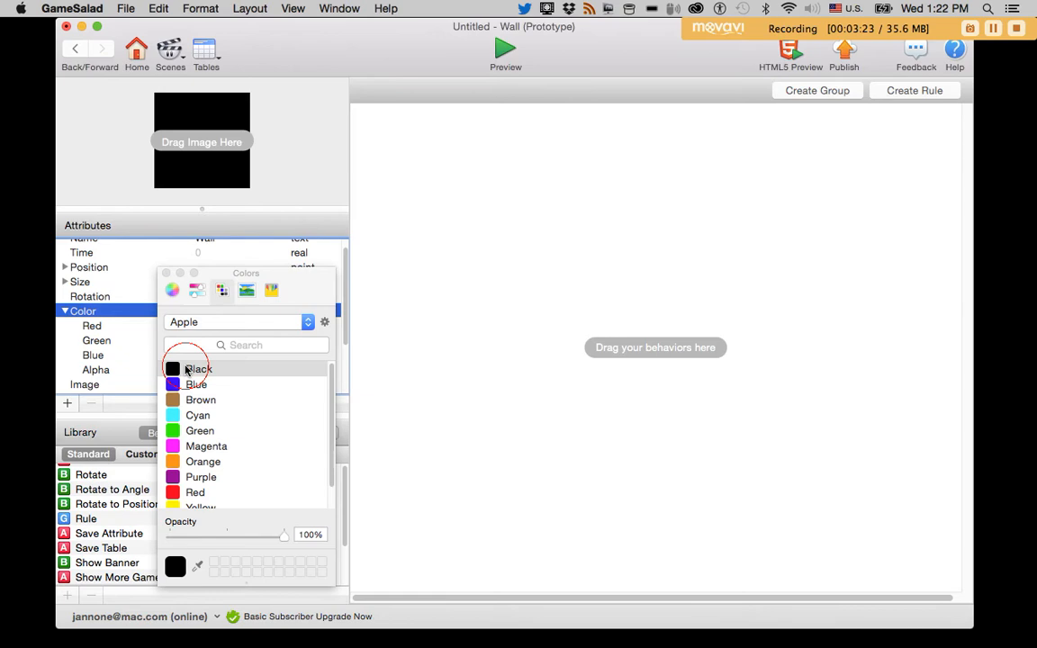
pyautogui.click(75, 51)
# Place a full-height Wall over the scene's left edge and duplicate it over the right edge
pyautogui.doubleClick(110, 226)
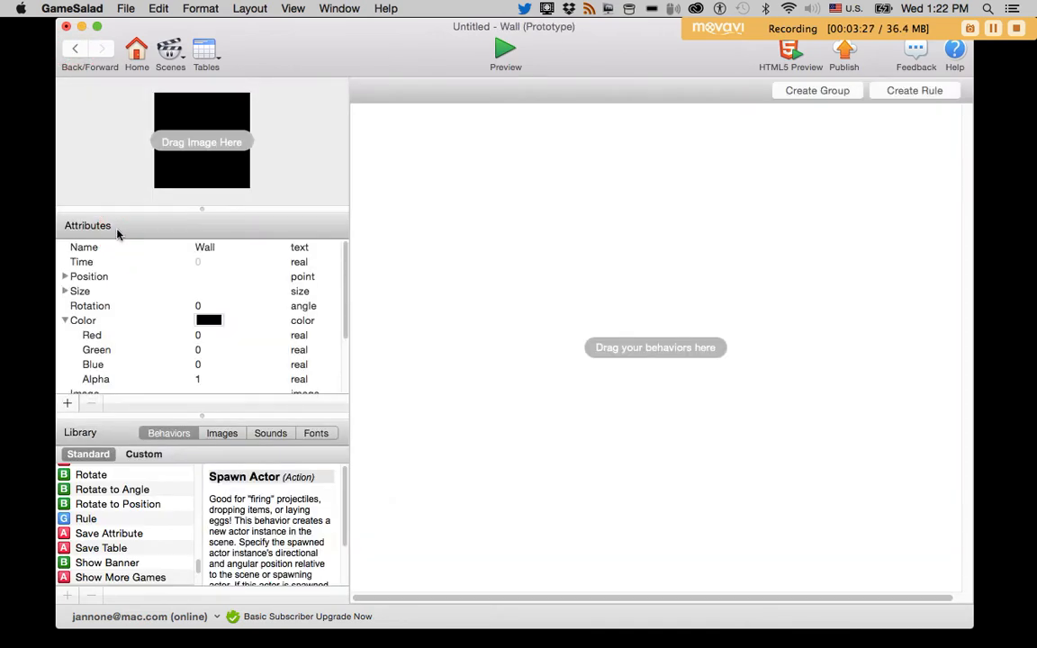
pyautogui.click(75, 50)
pyautogui.moveTo(122, 236); pyautogui.dragTo(456, 507)
pyautogui.click(455, 243)
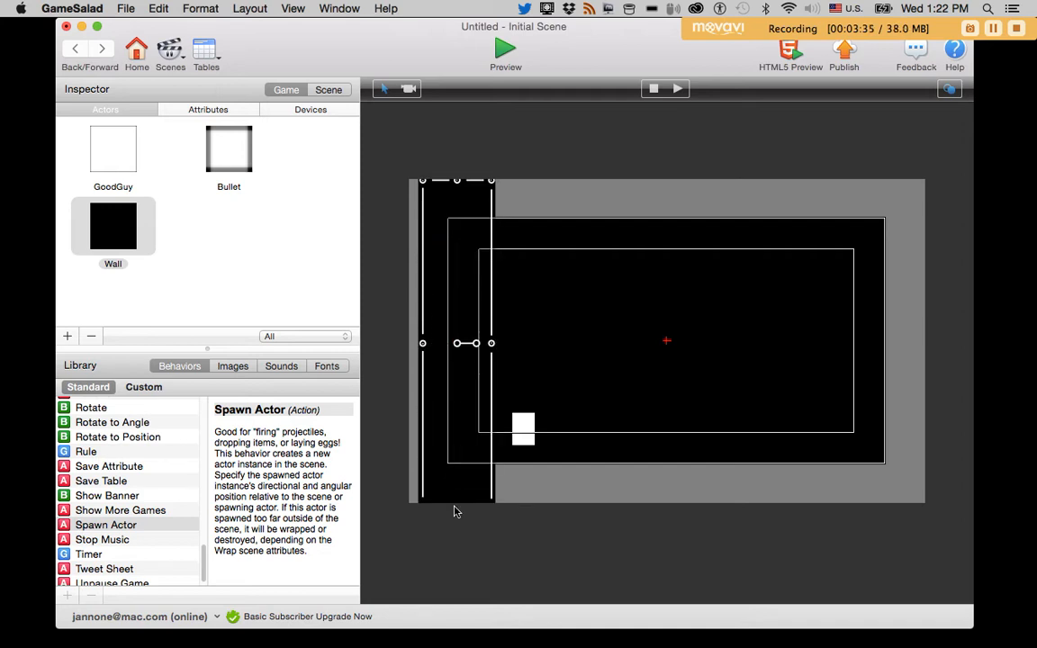
pyautogui.keyDown('alt'); pyautogui.moveTo(447, 386); pyautogui.dragTo(867, 382); pyautogui.keyUp('alt')
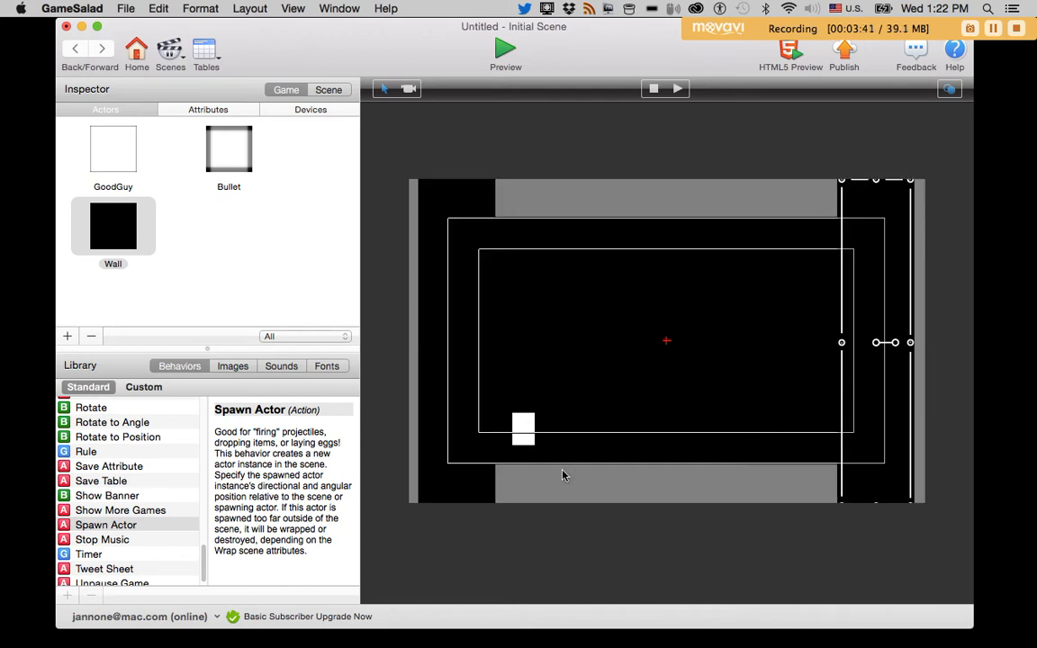
# Add a fourth actor to the game and name it BadGuy
pyautogui.click(243, 286)
pyautogui.click(66, 336)
pyautogui.click(225, 264)
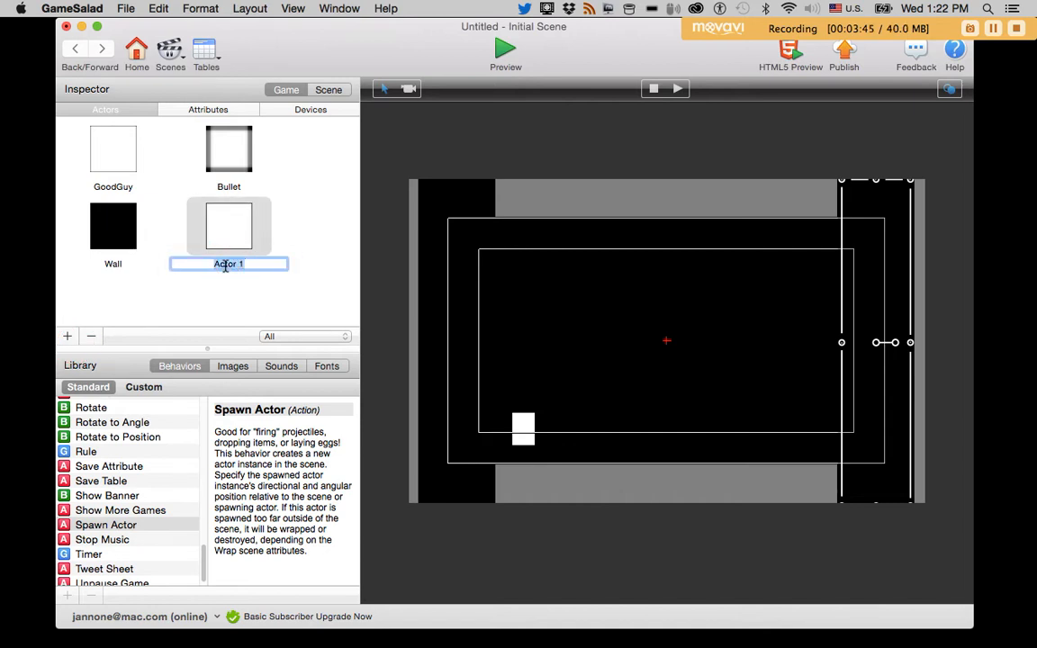
pyautogui.write('BadGuy')
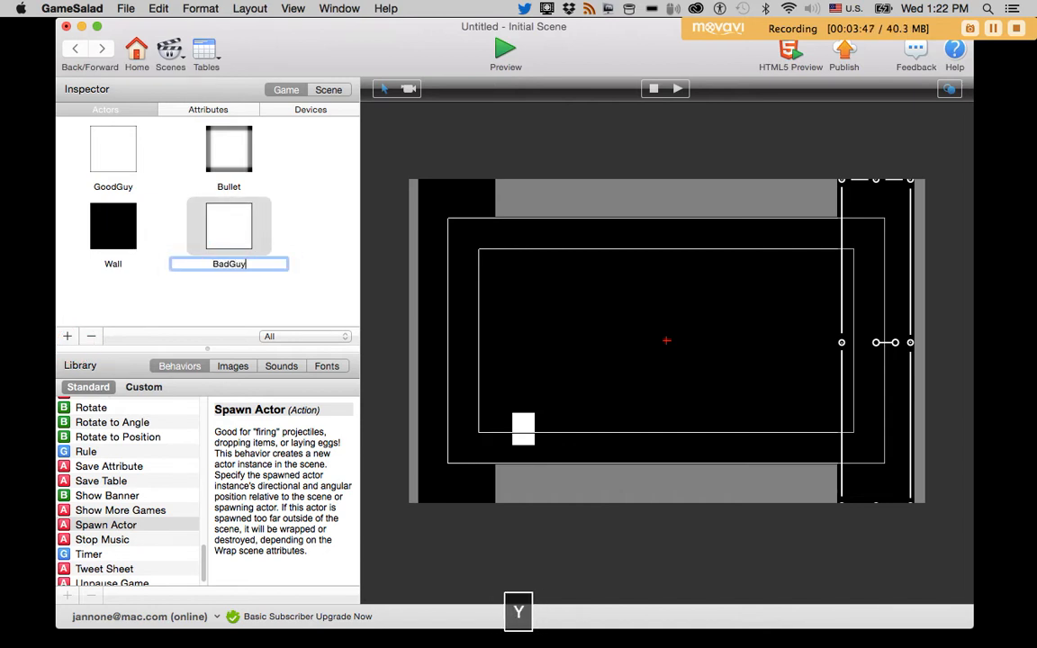
pyautogui.press('Return')
# Set the BadGuy actor's color to Red and return to the scene
pyautogui.doubleClick(227, 221)
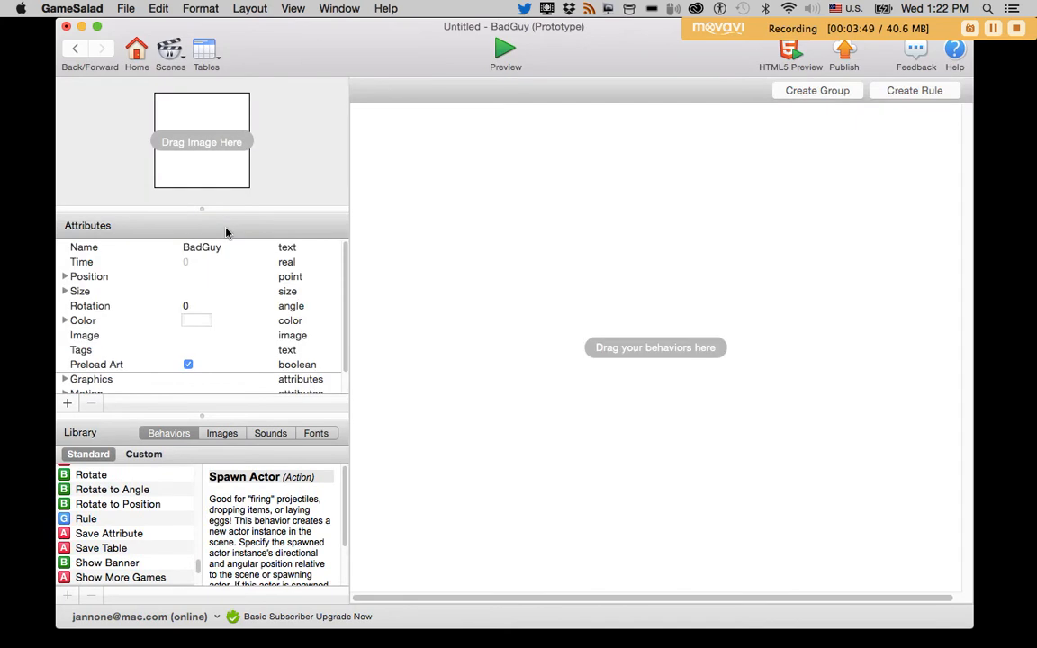
pyautogui.scroll(-1, 217, 339)
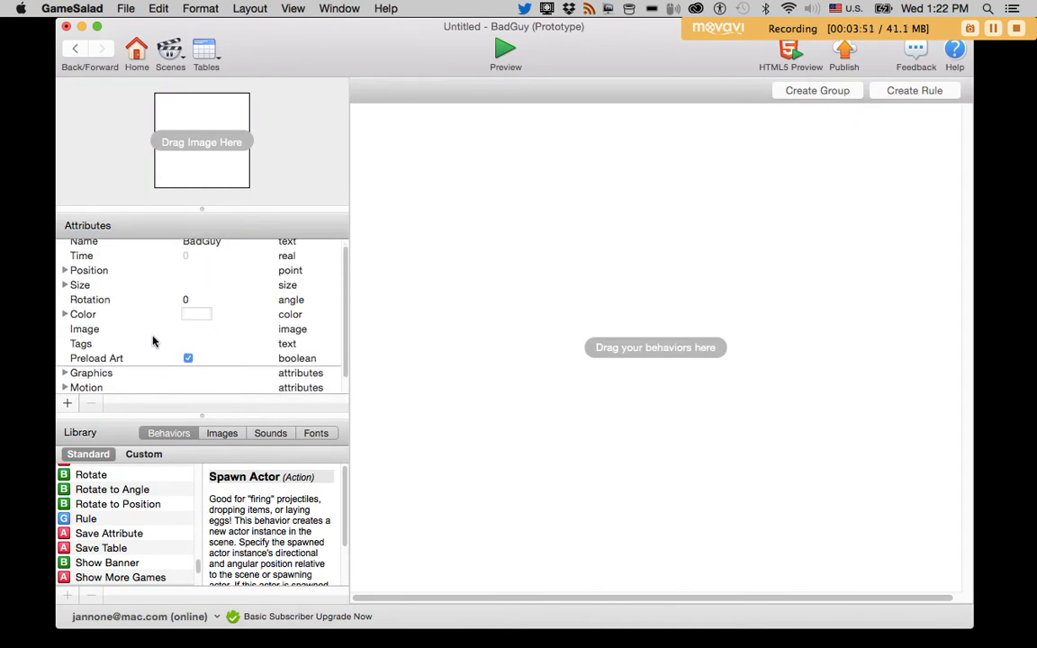
pyautogui.click(65, 314)
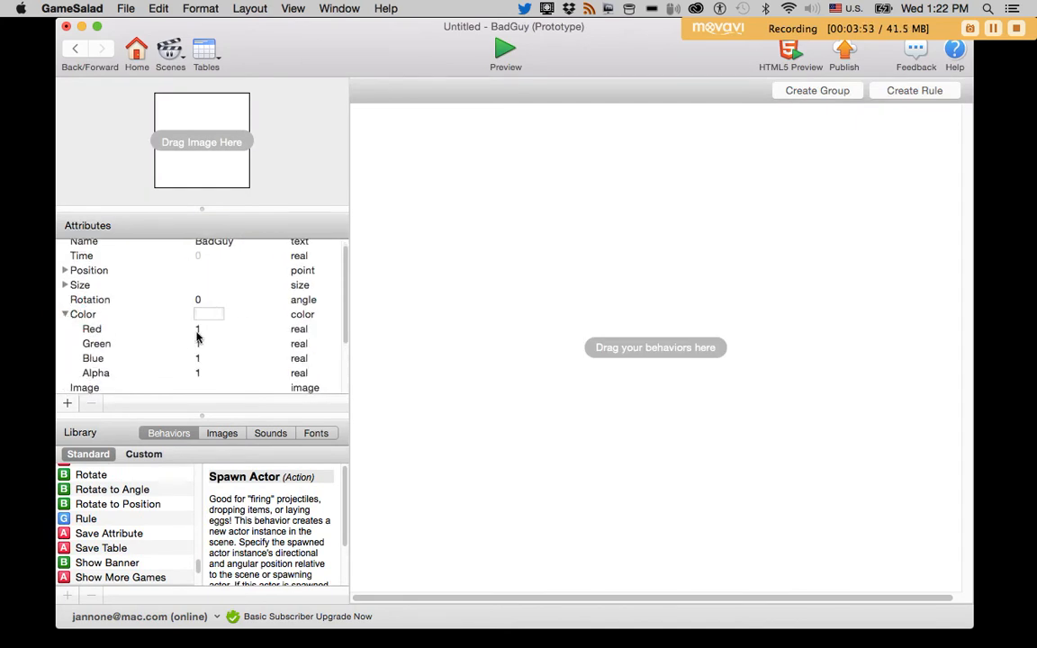
pyautogui.click(205, 315)
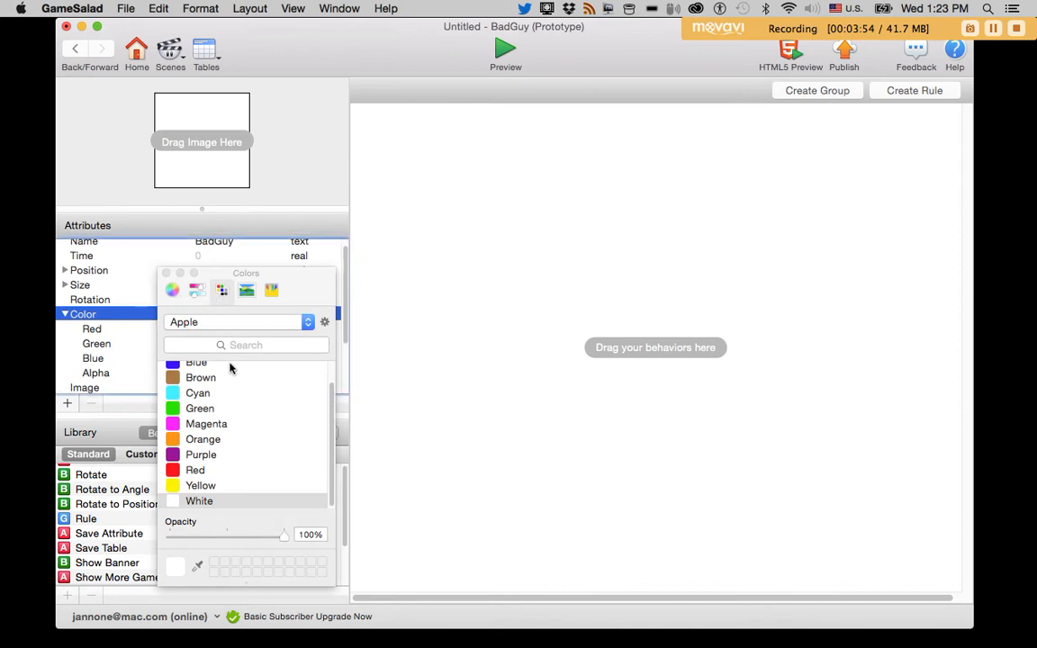
pyautogui.click(191, 471)
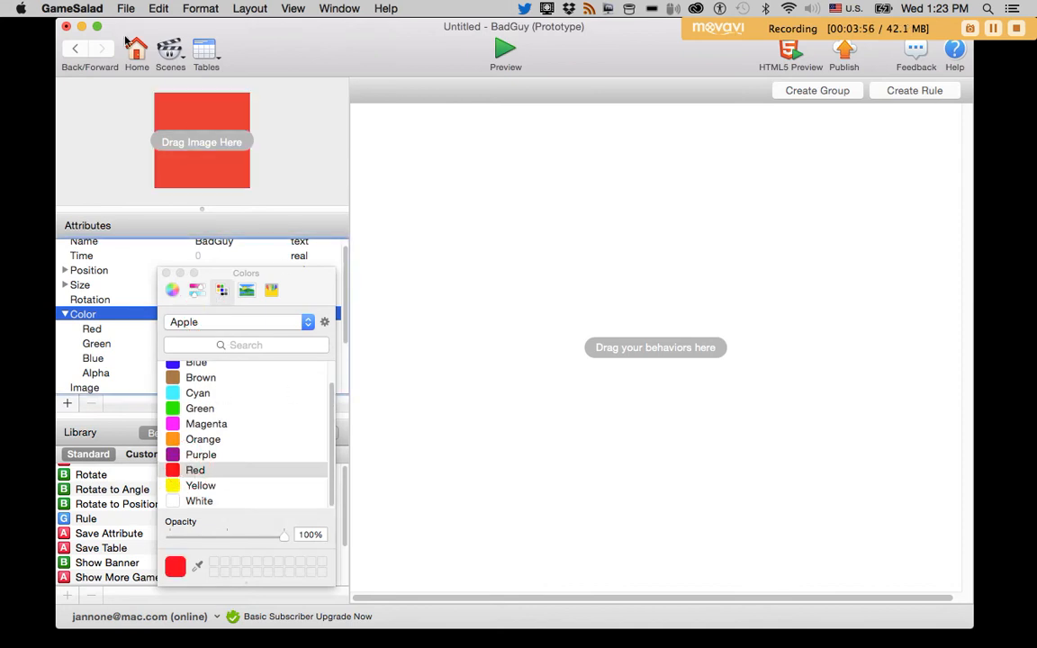
pyautogui.click(79, 50)
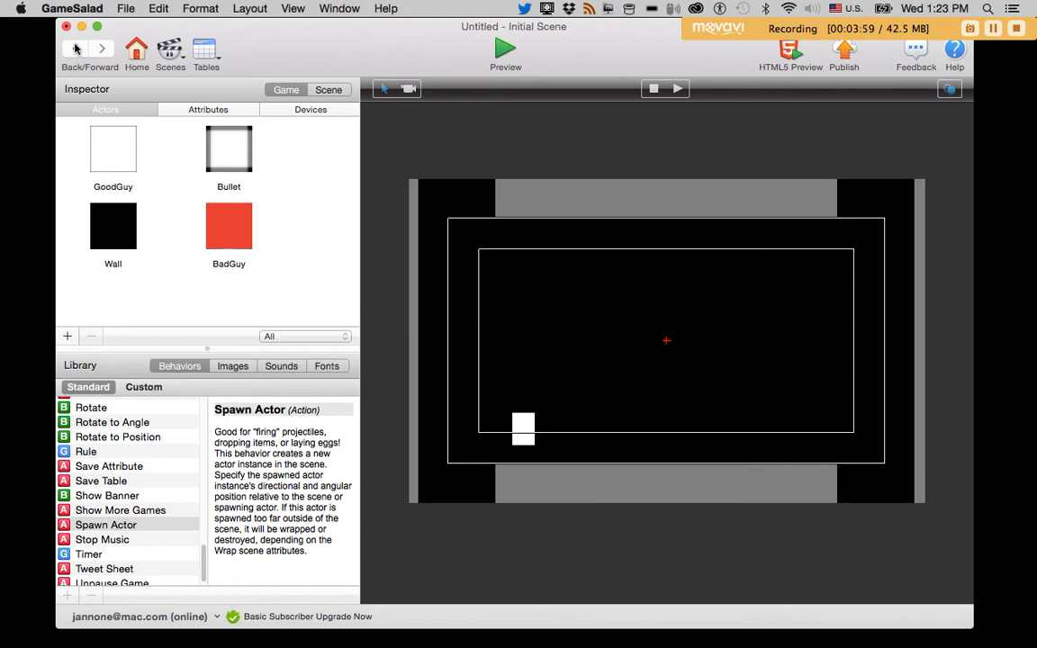
# Add a fifth actor to the game and name it GF 1
pyautogui.click(67, 336)
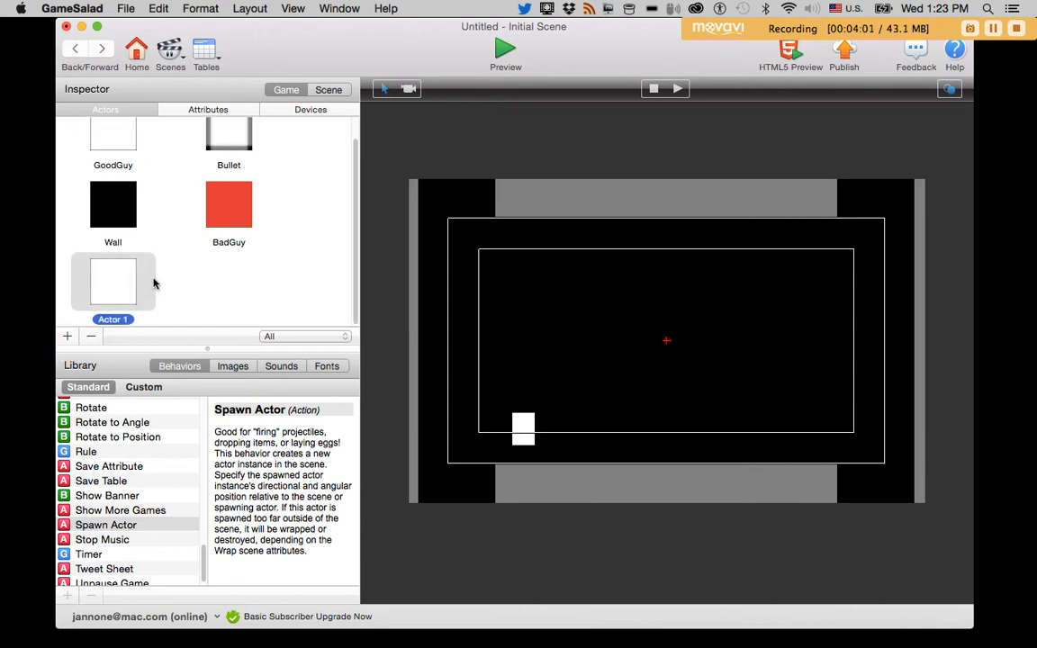
pyautogui.click(104, 319)
pyautogui.doubleClick(104, 320)
pyautogui.write('GF')
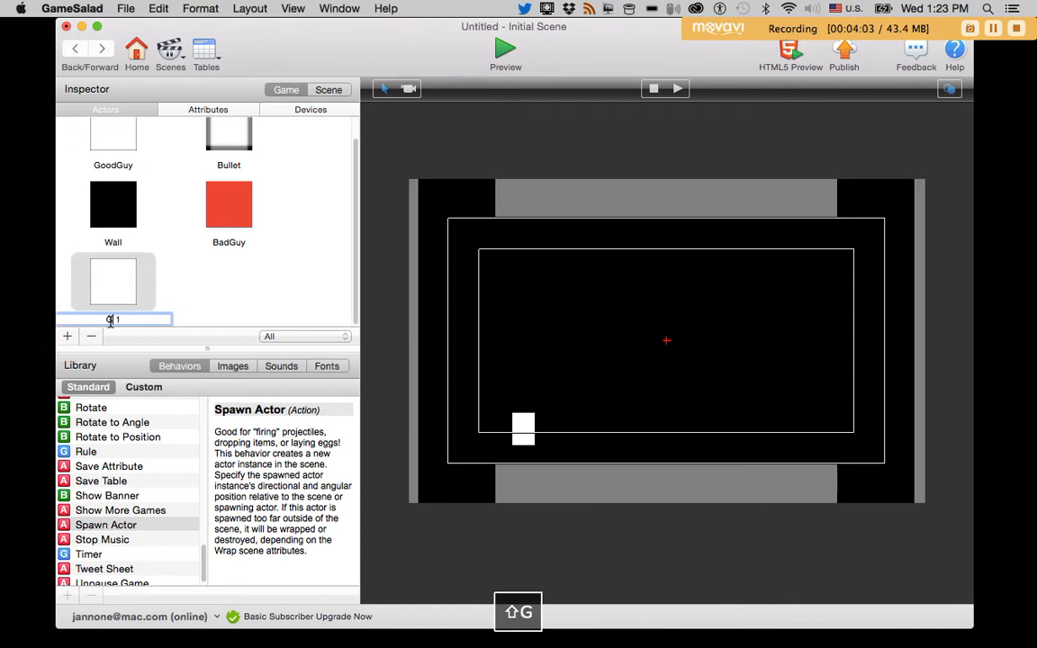
pyautogui.press('Return')
# Add a Timer behavior to the GF 1 actor that runs every 2 seconds
pyautogui.doubleClick(108, 280)
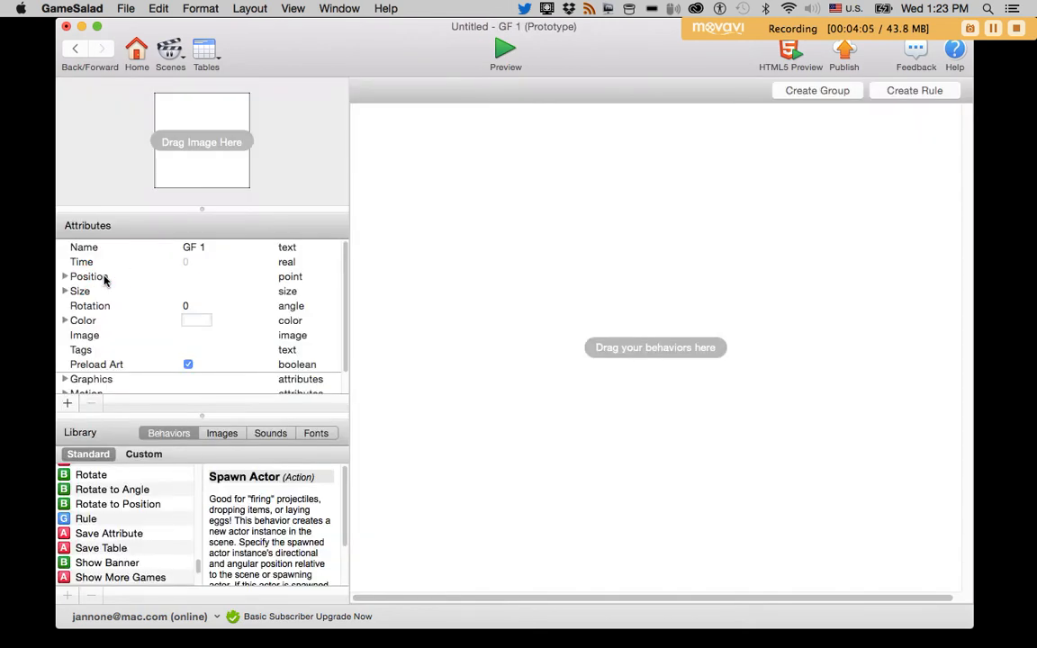
pyautogui.scroll(-3, 117, 538)
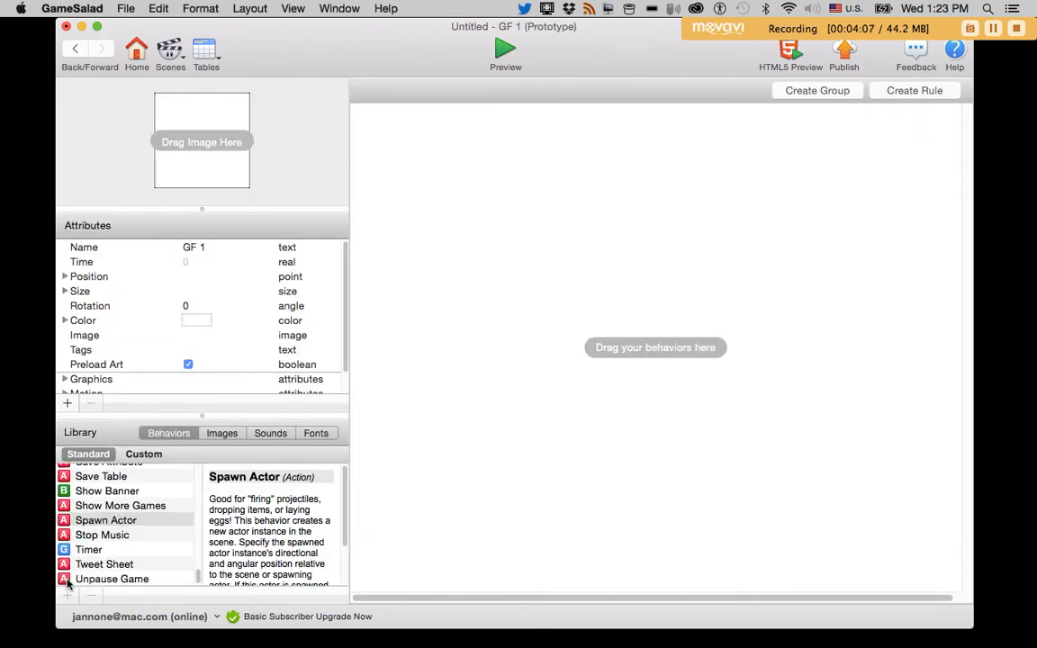
pyautogui.moveTo(89, 549); pyautogui.dragTo(447, 158)
pyautogui.click(444, 154)
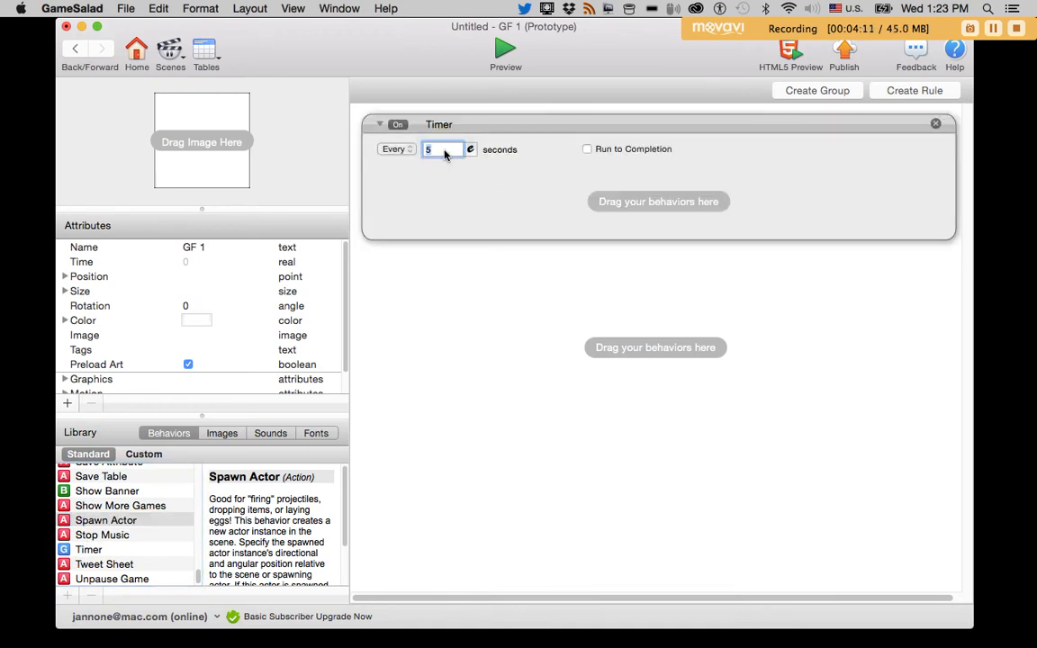
pyautogui.write('2')
pyautogui.press('Return')
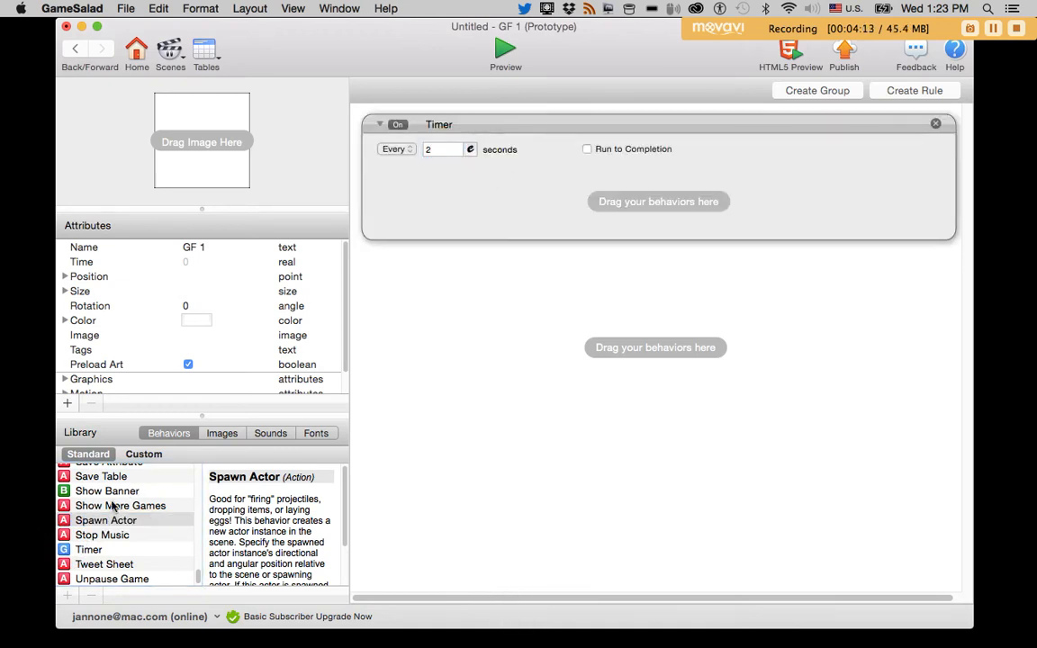
# Put a Spawn Actor behavior inside GF 1's timer and set it to spawn the BadGuy actor
pyautogui.moveTo(106, 521); pyautogui.dragTo(433, 207)
pyautogui.click(490, 213)
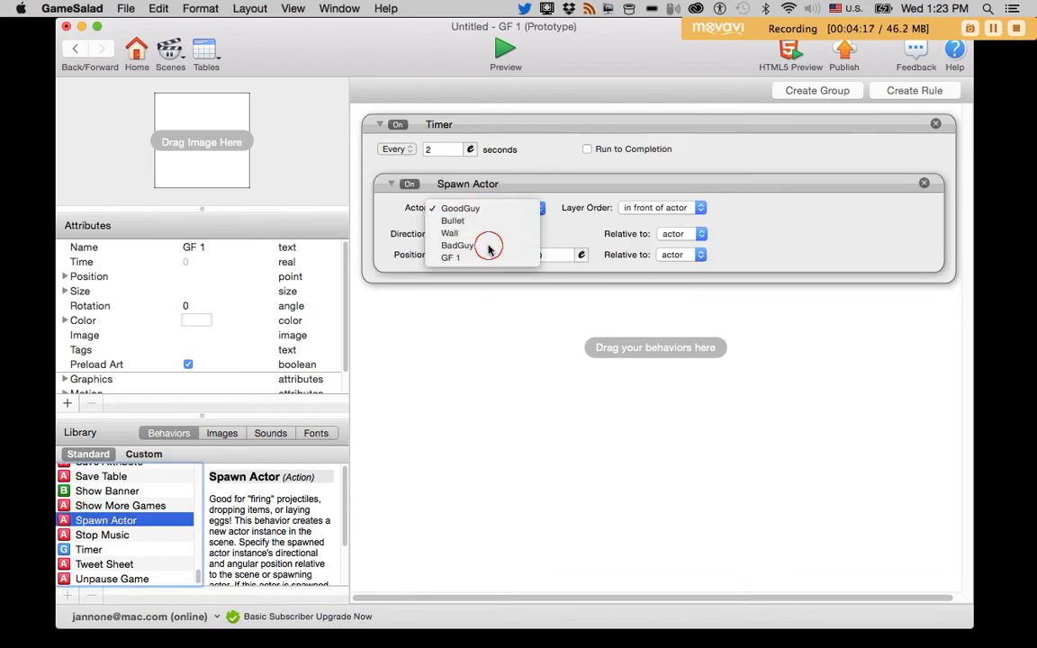
pyautogui.click(464, 245)
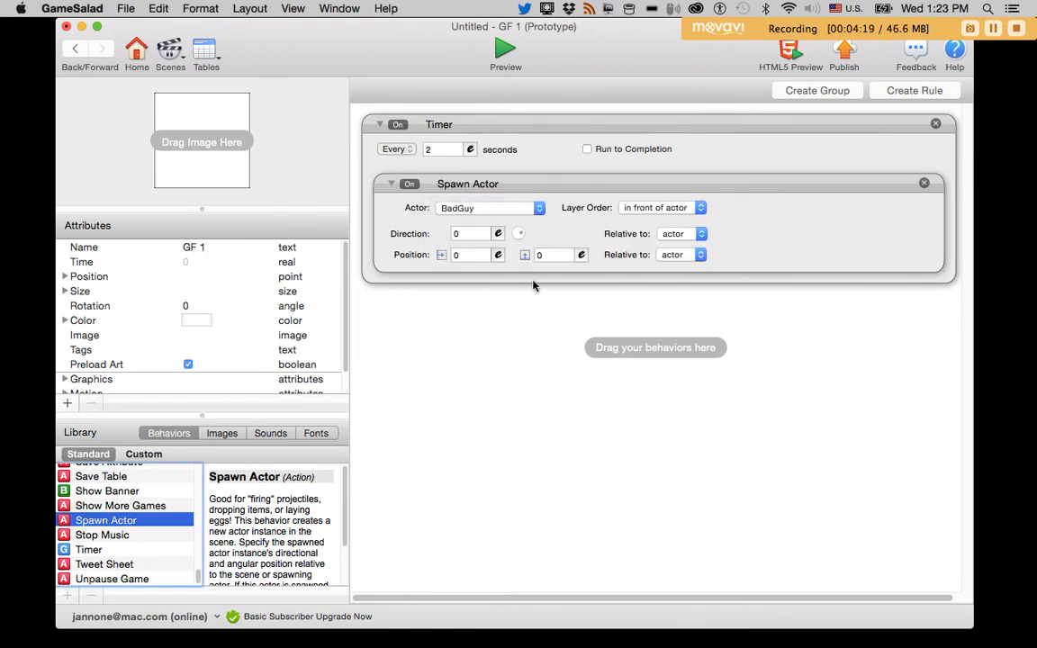
# Return to the scene and place the GF 1 actor in the upper-left corner, just outside the camera frame
pyautogui.click(76, 49)
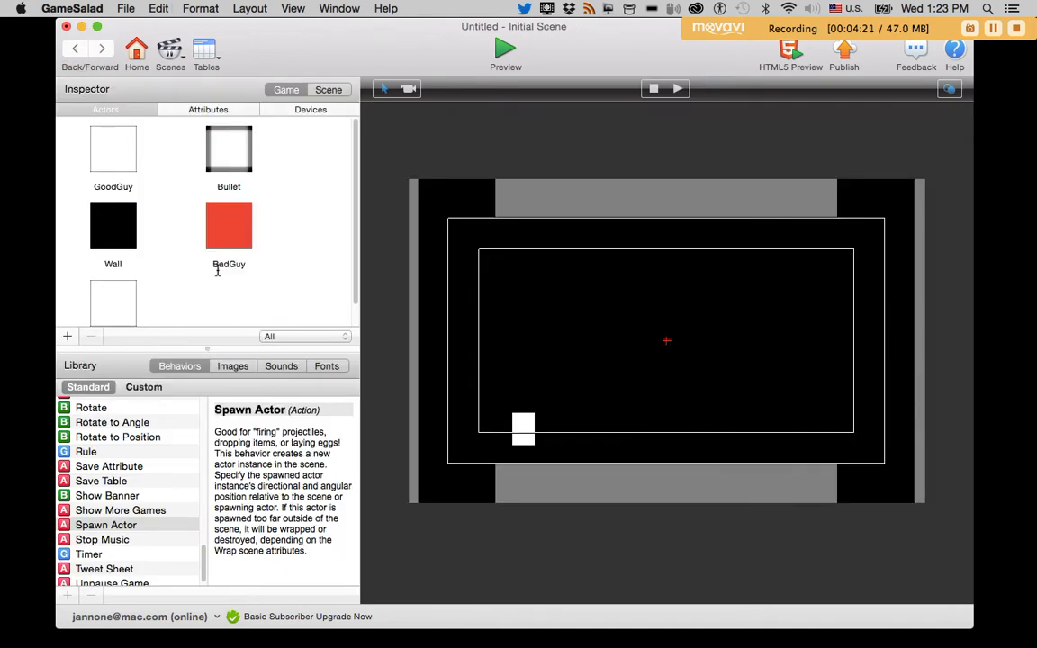
pyautogui.scroll(-2, 189, 290)
pyautogui.moveTo(141, 293); pyautogui.dragTo(417, 179)
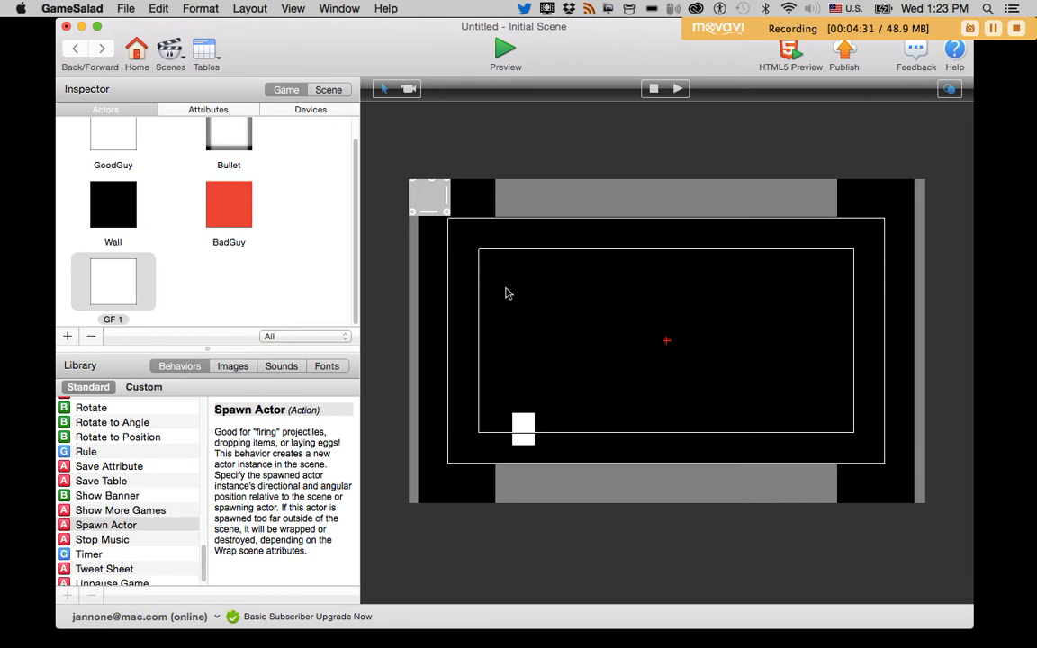
# Set the spawn position in GF 1's Spawn Actor behavior to 100 horizontally and -100 vertically, and preview the game
pyautogui.doubleClick(119, 282)
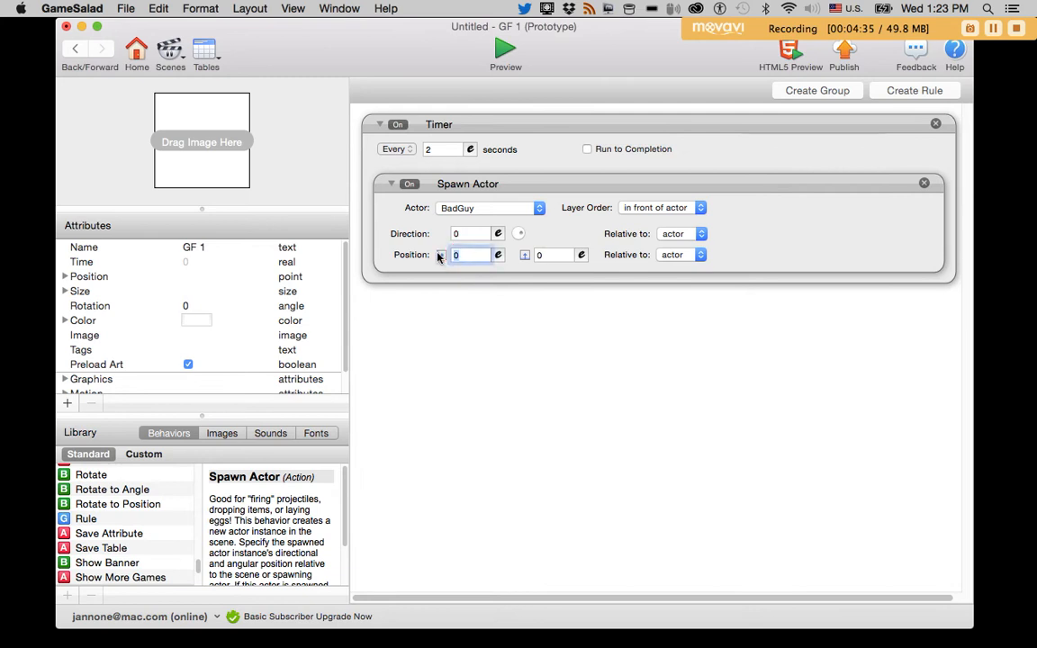
pyautogui.write('100')
pyautogui.click(544, 259)
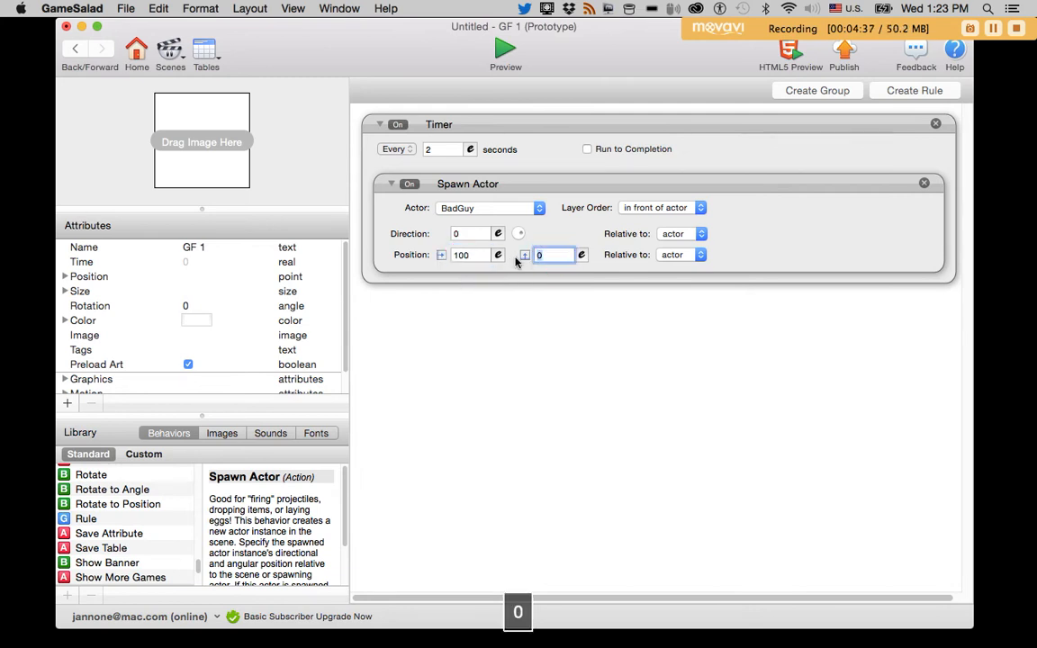
pyautogui.write('-100')
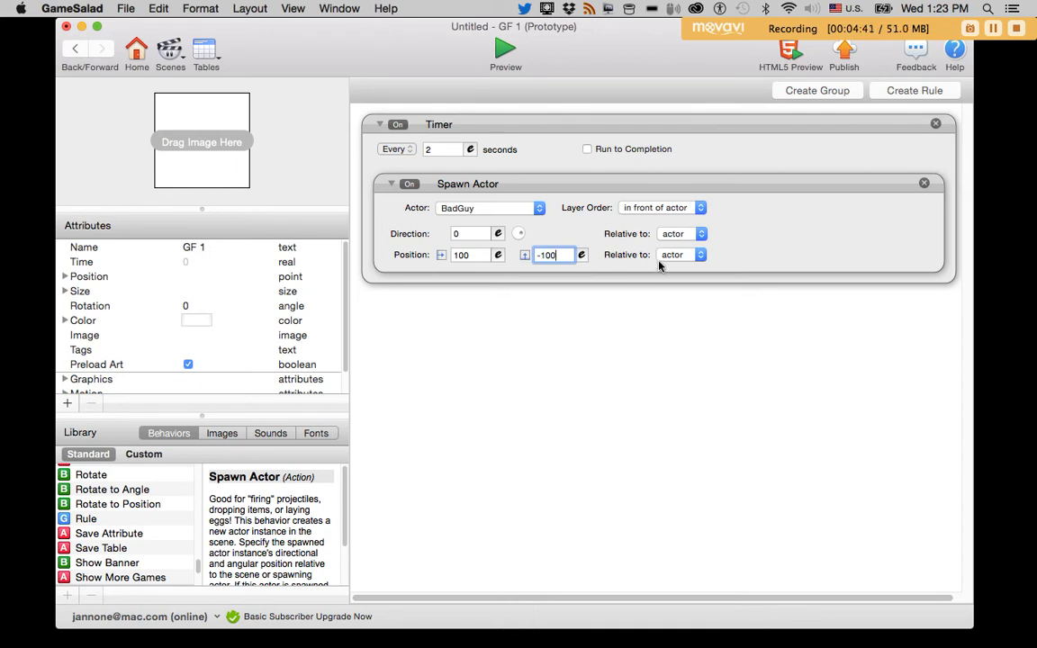
pyautogui.click(505, 45)
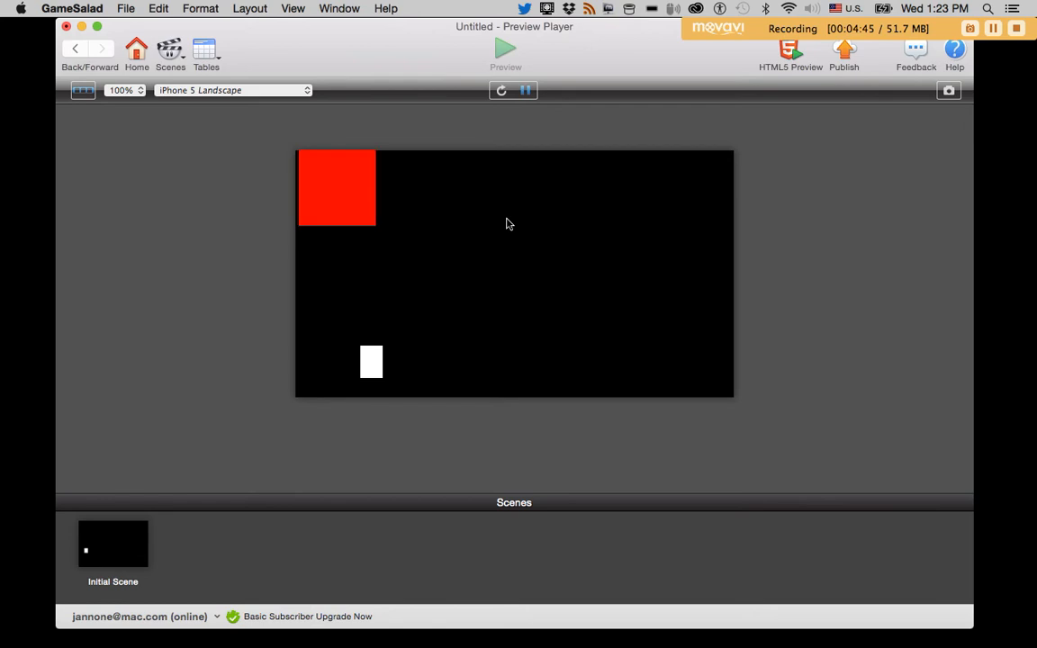
pyautogui.click(75, 51)
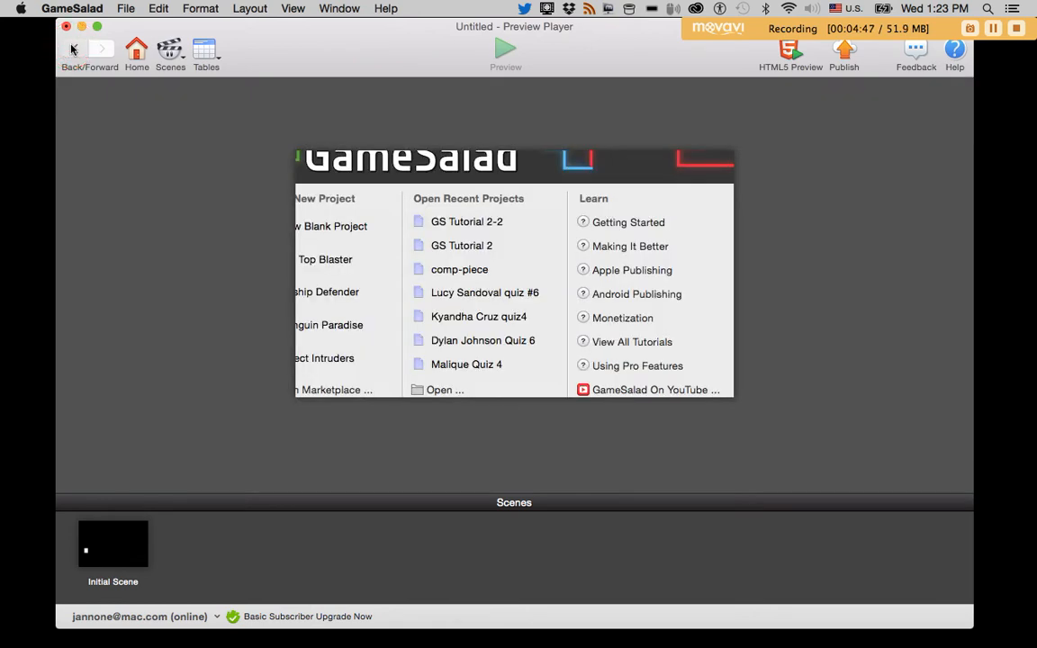
# Set the BadGuy actor's width and height to 30
pyautogui.click(75, 49)
pyautogui.doubleClick(224, 220)
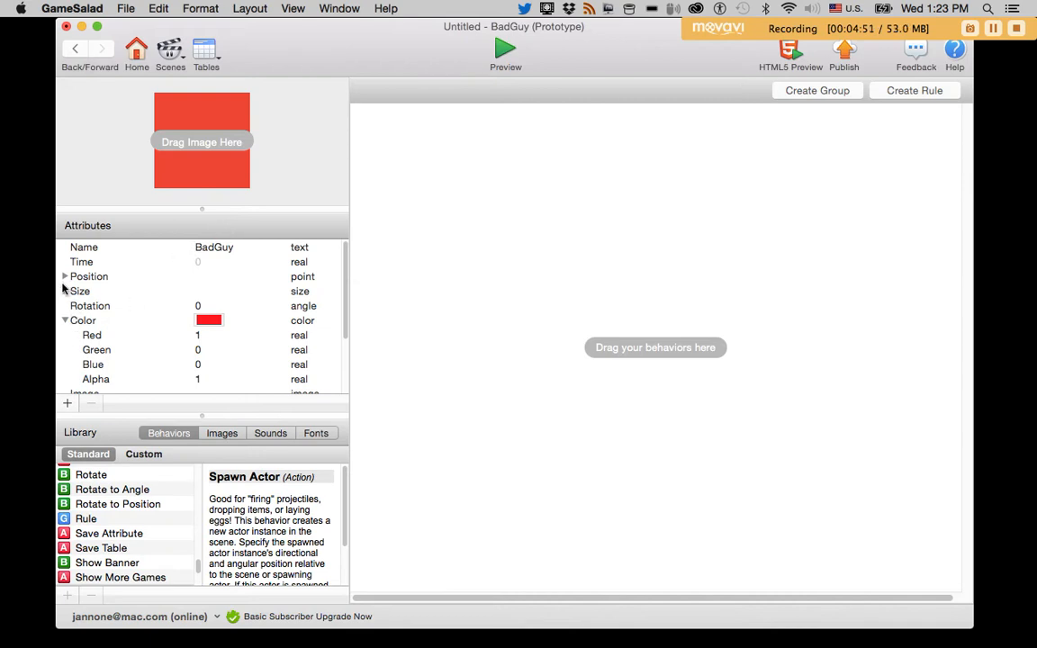
pyautogui.click(65, 292)
pyautogui.doubleClick(201, 305)
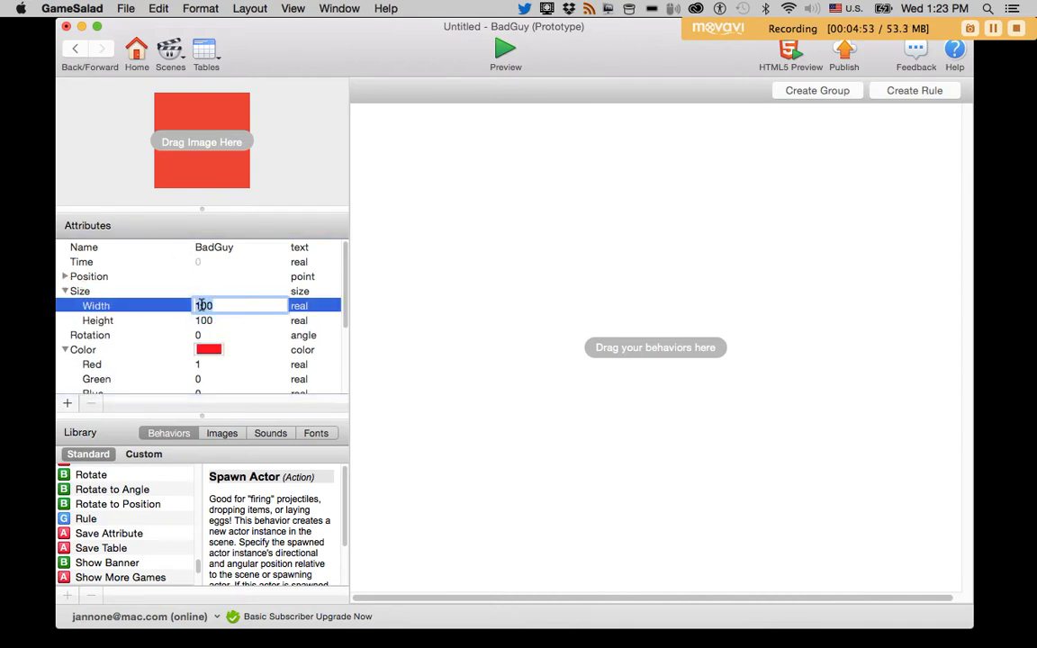
pyautogui.write('30')
pyautogui.doubleClick(202, 320)
pyautogui.write('30')
pyautogui.click(457, 359)
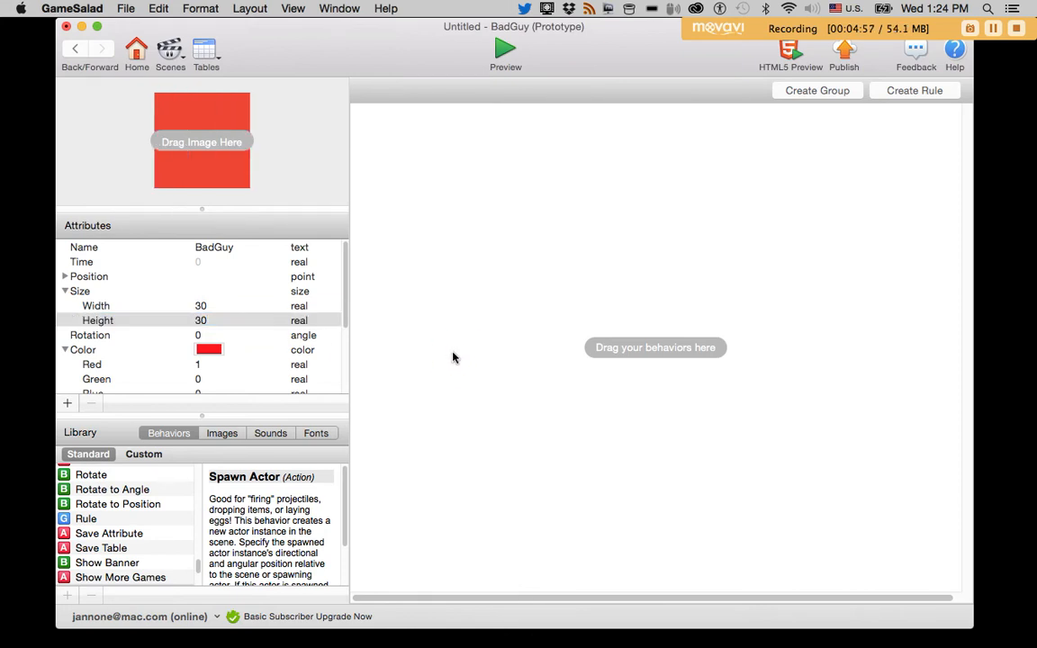
# Add an Accelerate behavior with acceleration 50 to the BadGuy actor and preview its movement
pyautogui.click(120, 519)
pyautogui.scroll(5, 106, 491)
pyautogui.scroll(10, 109, 489)
pyautogui.moveTo(63, 475); pyautogui.dragTo(451, 179)
pyautogui.doubleClick(453, 167)
pyautogui.write('50')
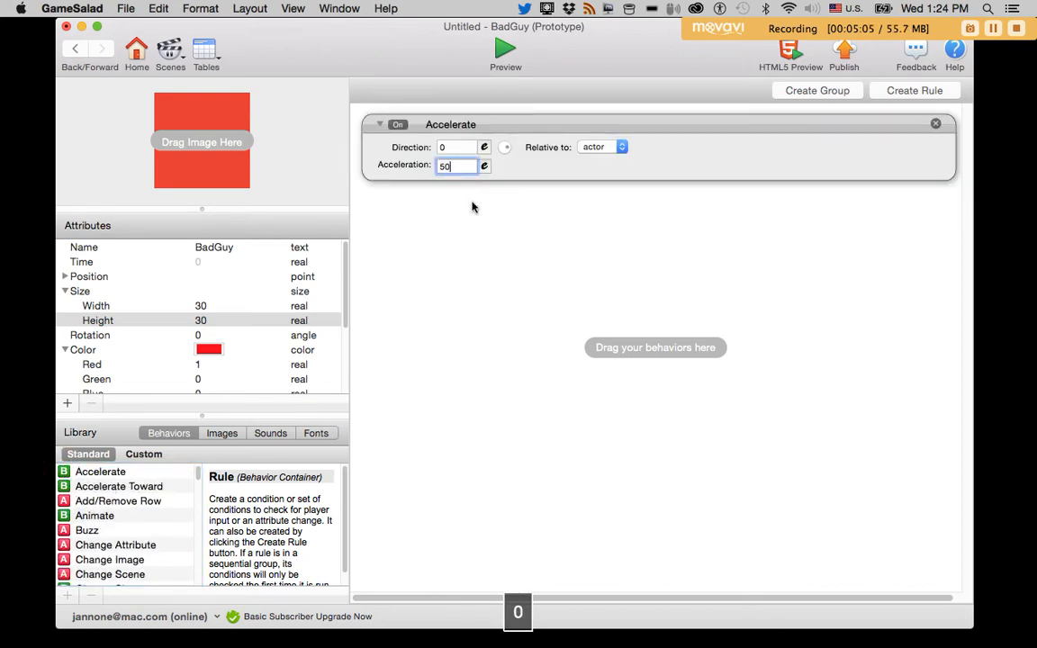
pyautogui.click(502, 61)
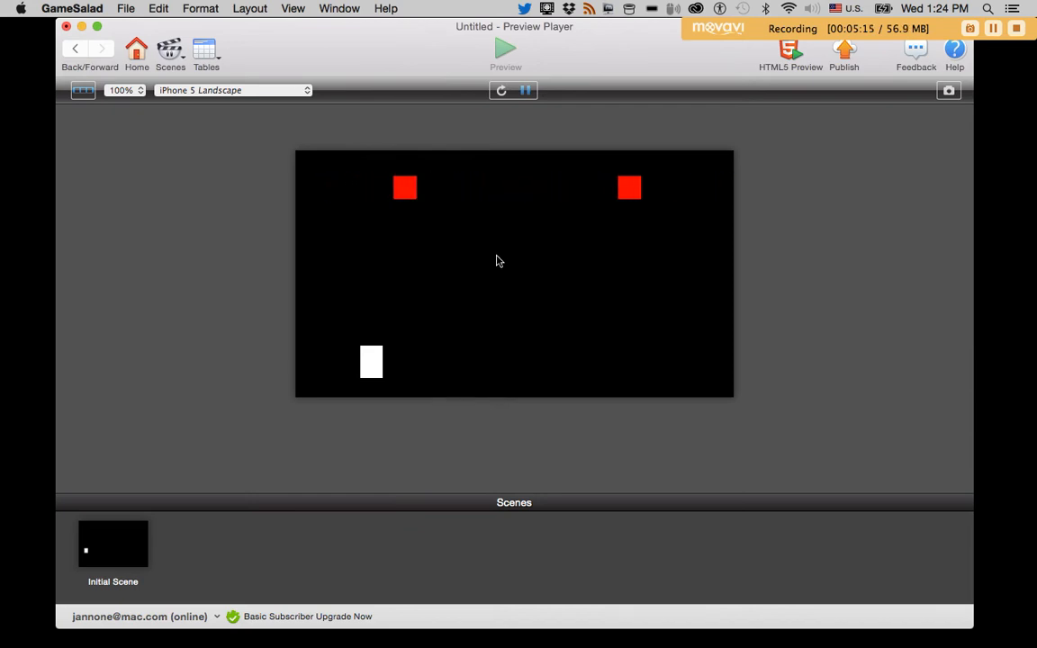
pyautogui.click(76, 48)
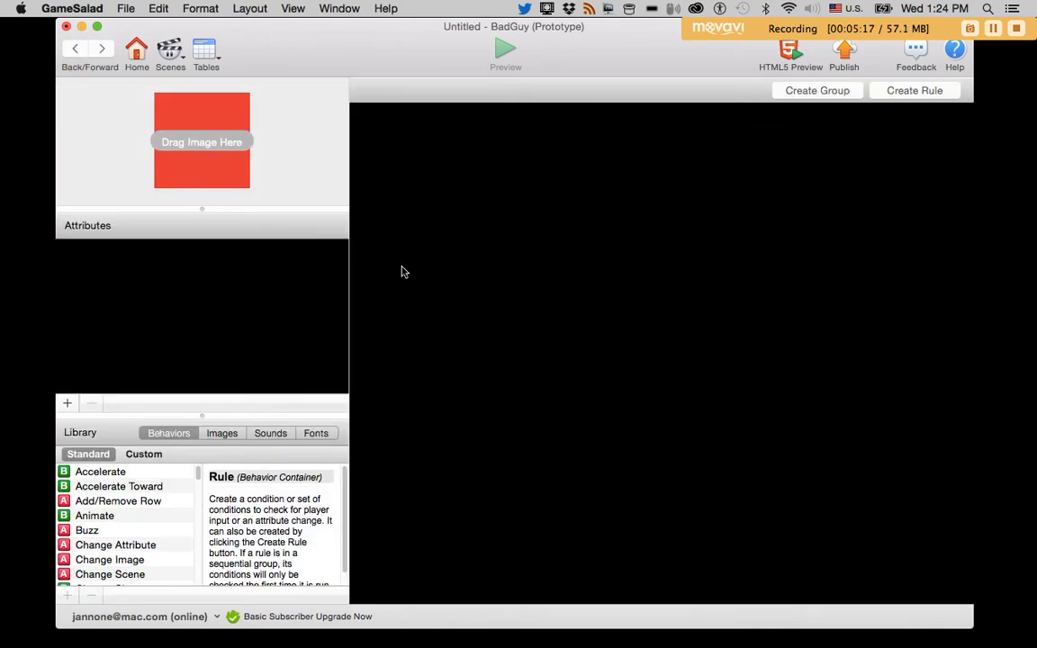
# Add a Collide behavior to the Wall actor that bounces against BadGuy actors, and preview the game
pyautogui.click(75, 49)
pyautogui.doubleClick(102, 223)
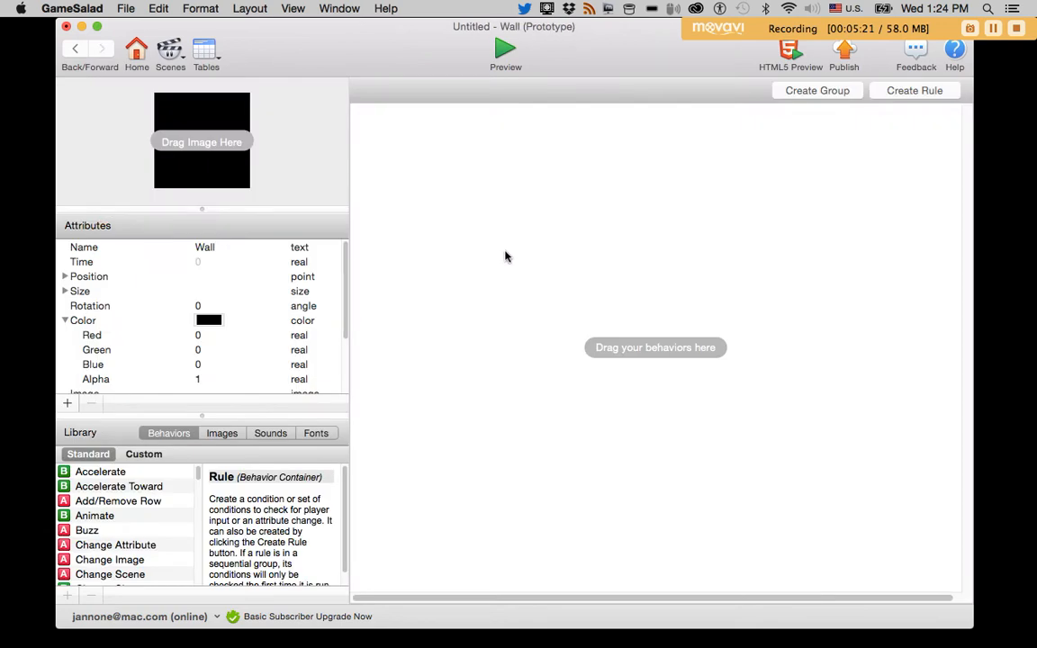
pyautogui.click(106, 514)
pyautogui.write('c')
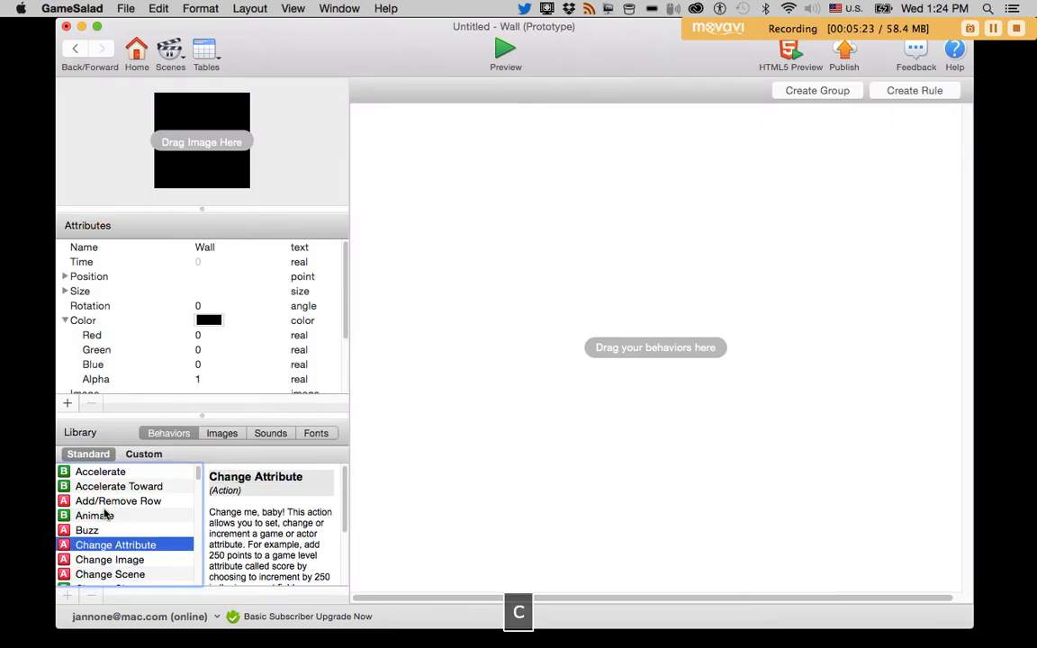
pyautogui.write('ol')
pyautogui.moveTo(61, 580); pyautogui.dragTo(518, 217)
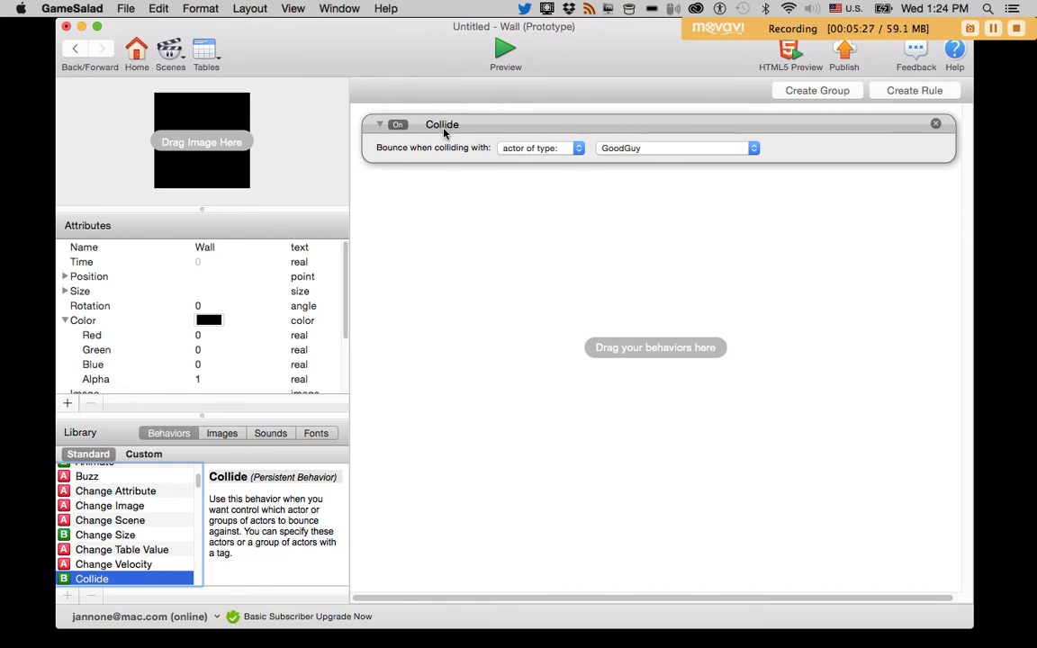
pyautogui.click(621, 147)
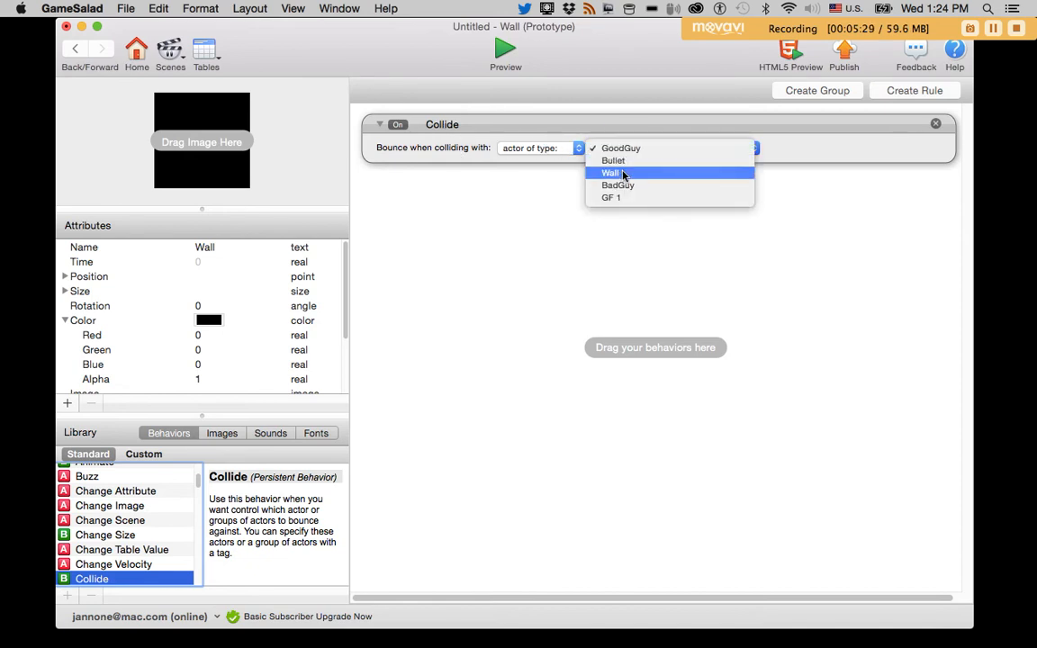
pyautogui.click(618, 185)
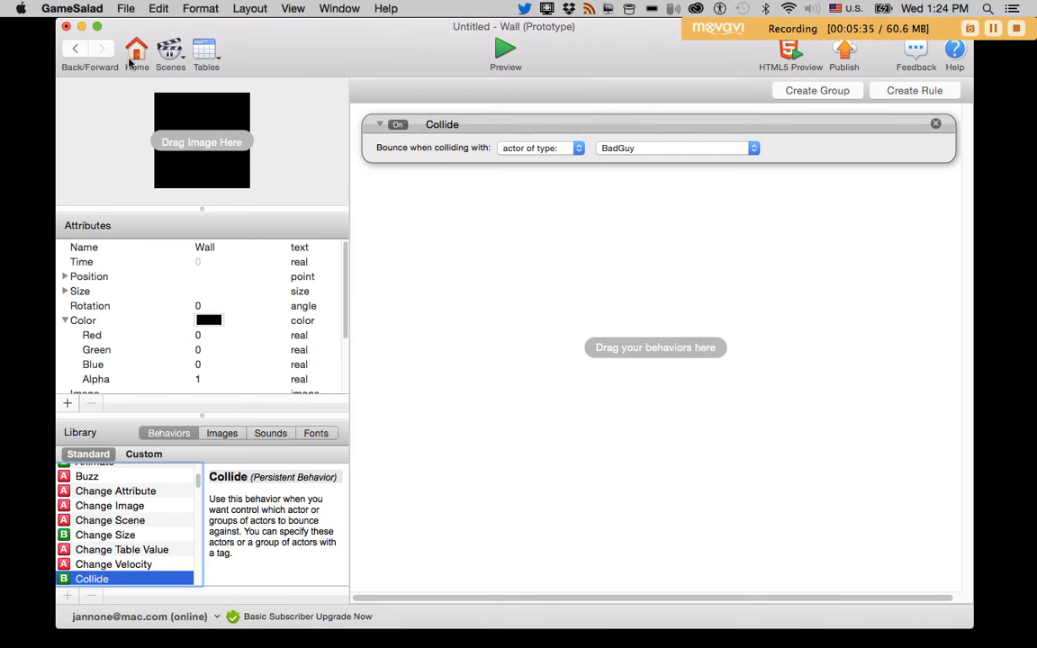
pyautogui.click(504, 52)
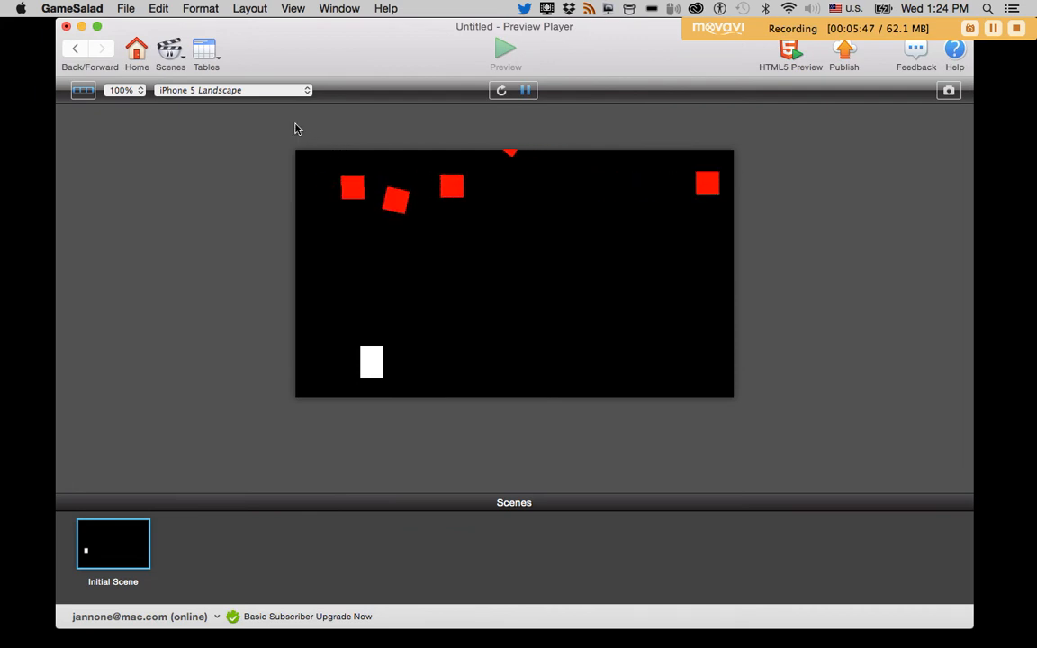
pyautogui.click(75, 51)
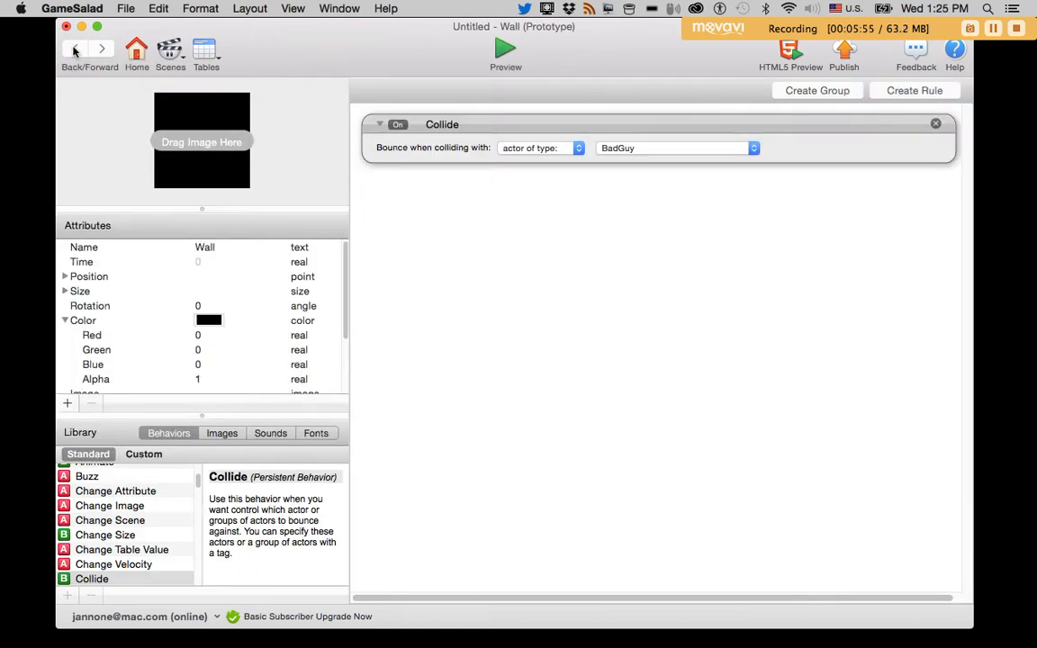
# Move the two side walls in the scene outward, away from the visible play area
pyautogui.click(75, 51)
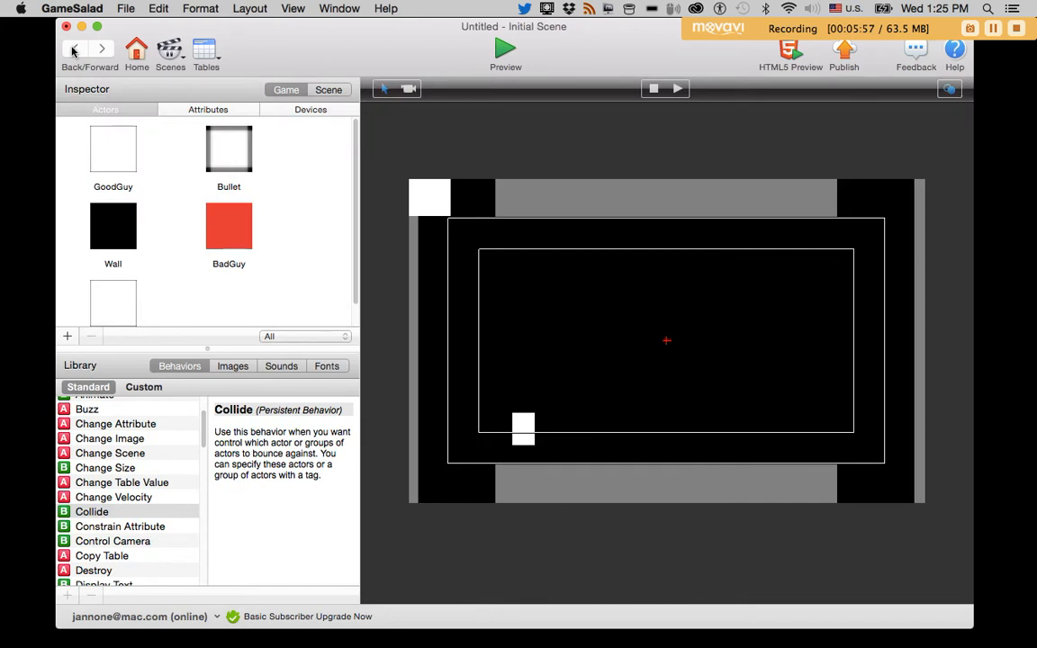
pyautogui.click(450, 277)
pyautogui.moveTo(469, 278); pyautogui.dragTo(445, 283)
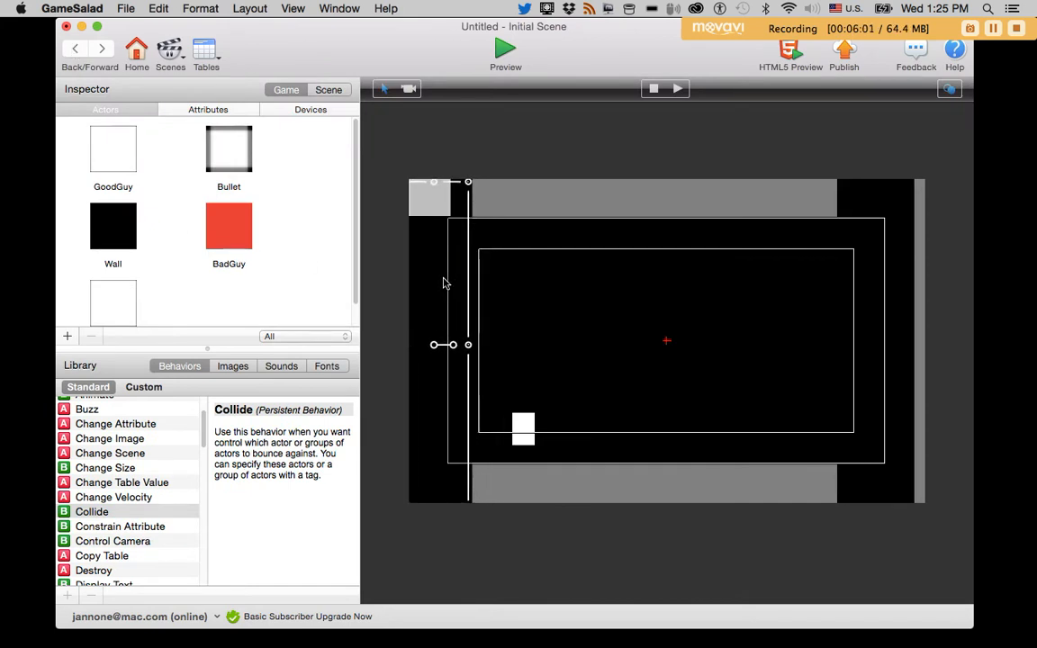
pyautogui.moveTo(872, 309); pyautogui.dragTo(895, 306)
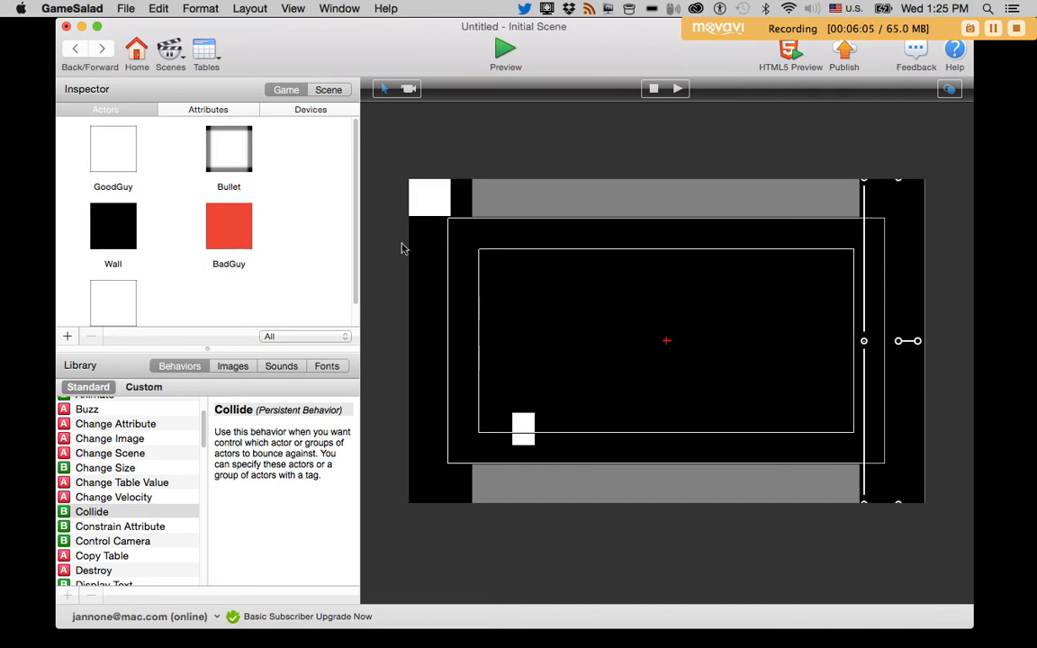
# Create a rule in the BadGuy actor that triggers when it overlaps or collides with an actor of type Wall
pyautogui.click(233, 232)
pyautogui.doubleClick(233, 231)
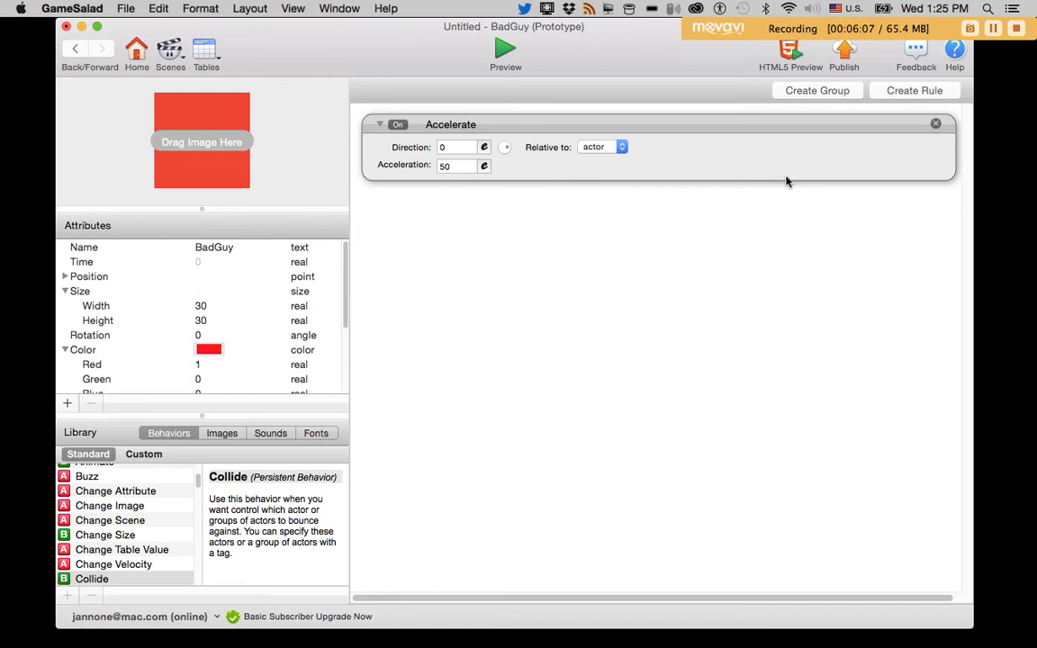
pyautogui.click(901, 92)
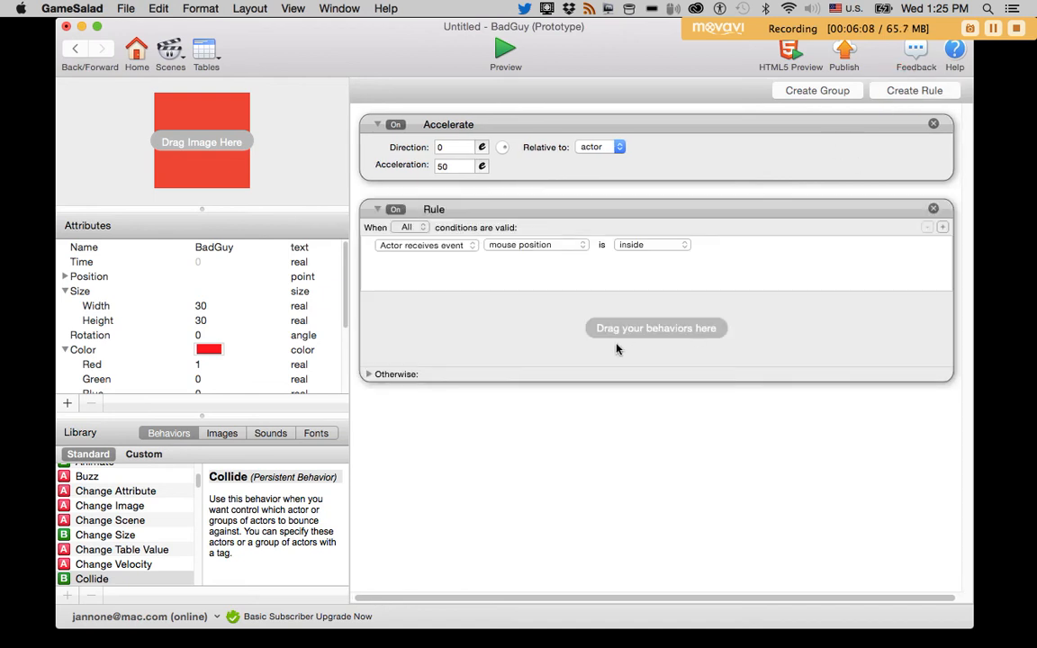
pyautogui.click(527, 247)
pyautogui.click(459, 250)
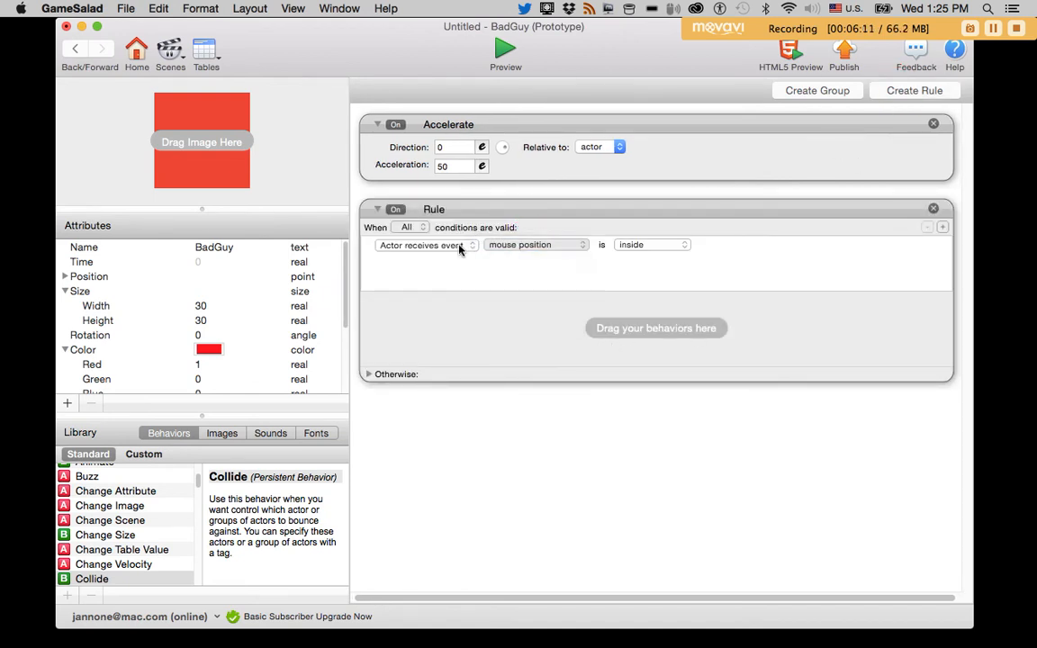
pyautogui.click(717, 254)
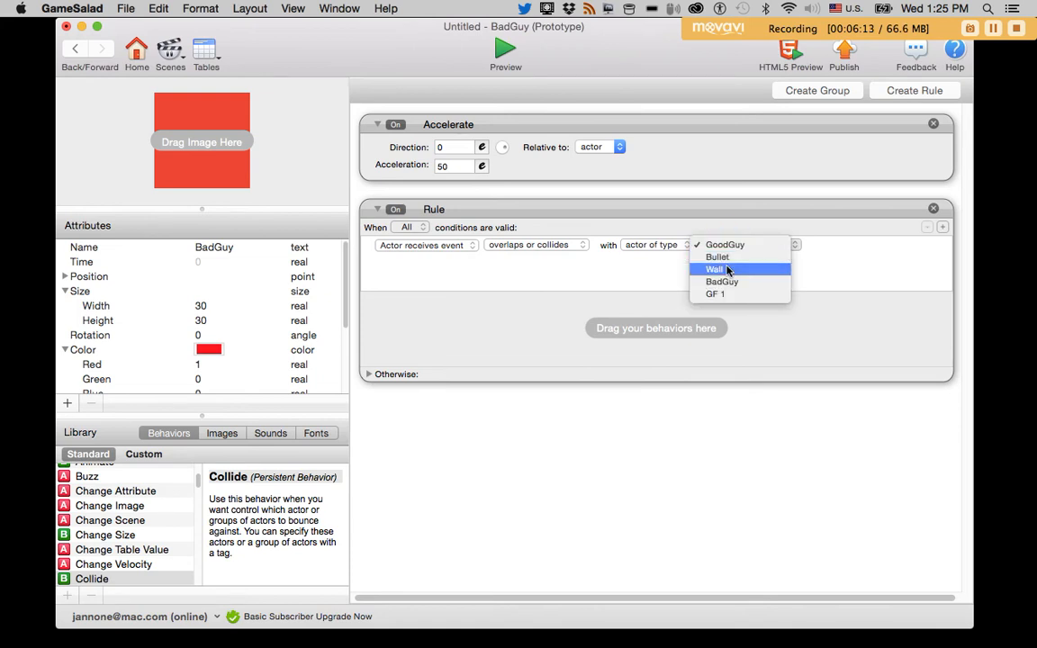
pyautogui.click(717, 269)
# Put a Change Attribute behavior inside BadGuy's wall collision rule and target self.Position.Y
pyautogui.scroll(3, 101, 520)
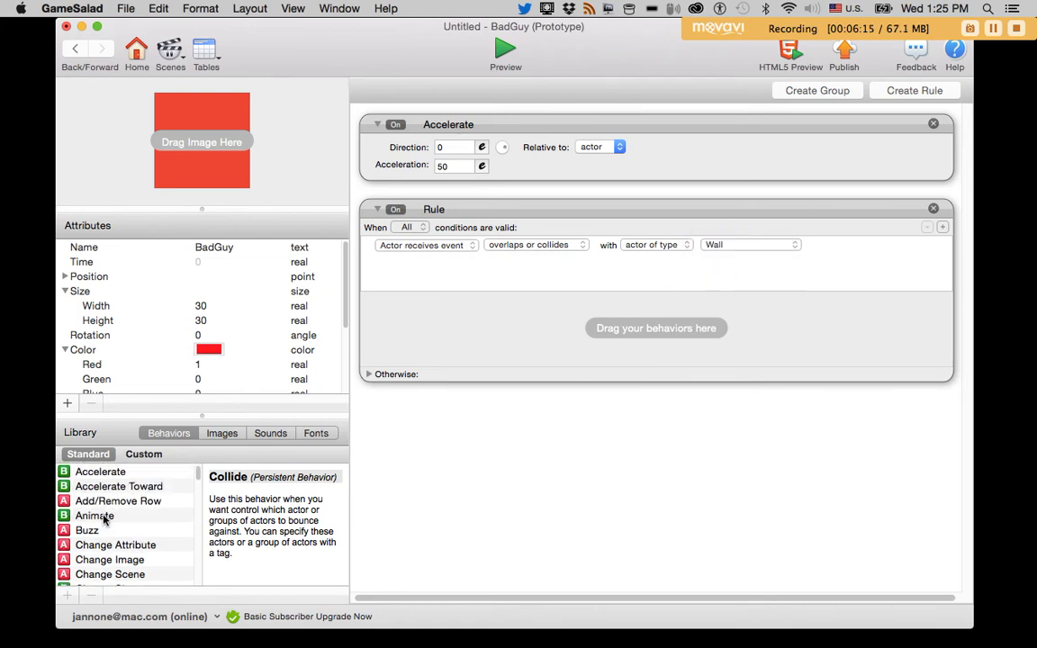
pyautogui.moveTo(61, 547); pyautogui.dragTo(460, 324)
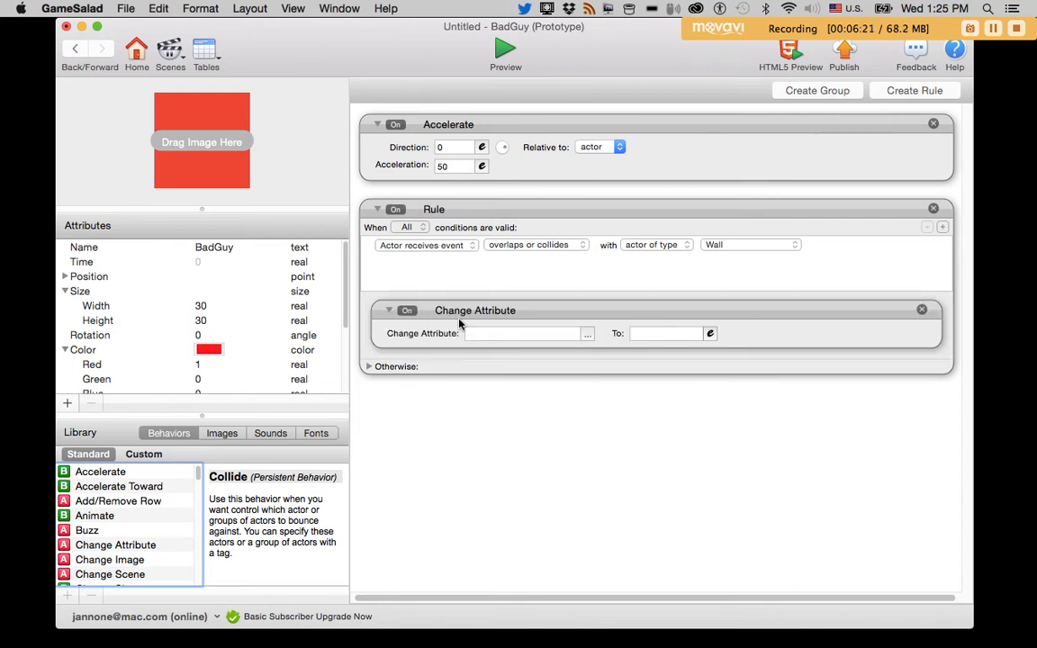
pyautogui.click(582, 337)
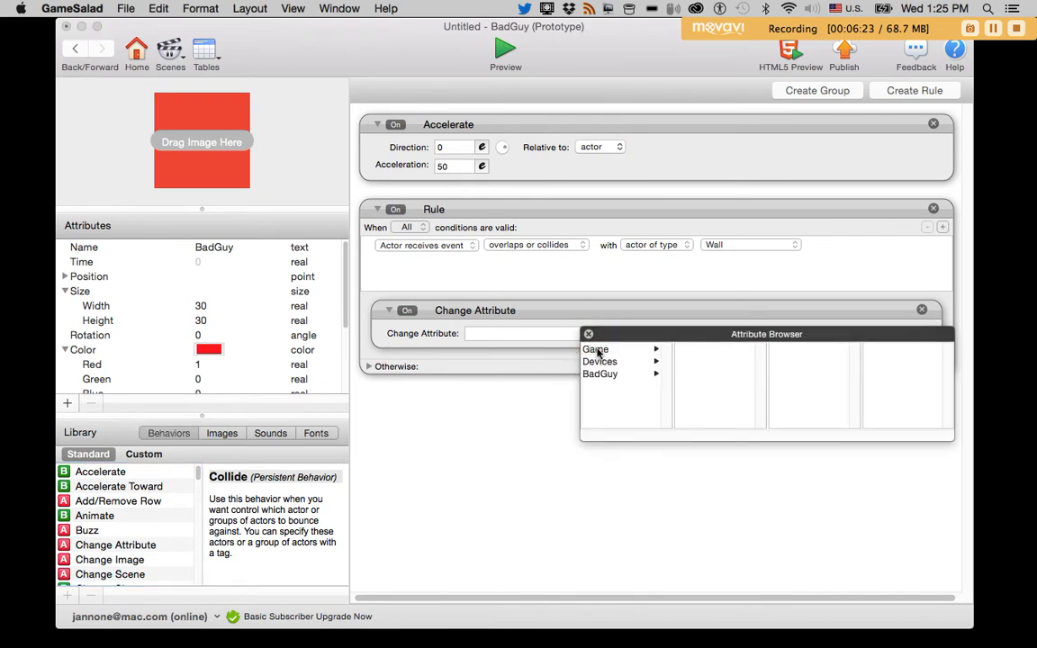
pyautogui.click(608, 375)
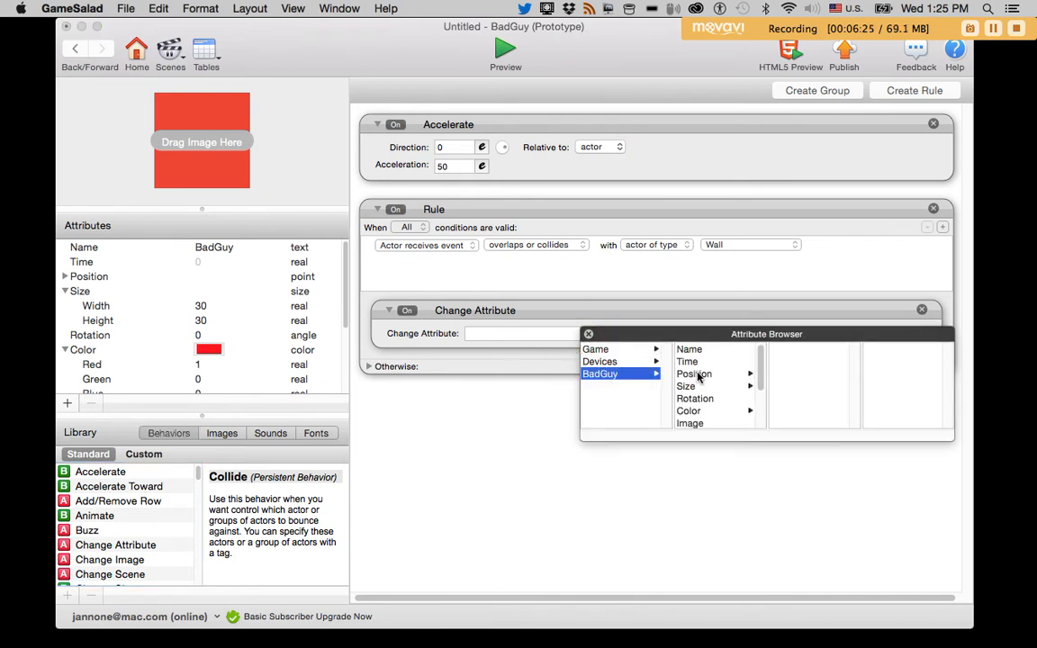
pyautogui.click(732, 376)
pyautogui.click(785, 362)
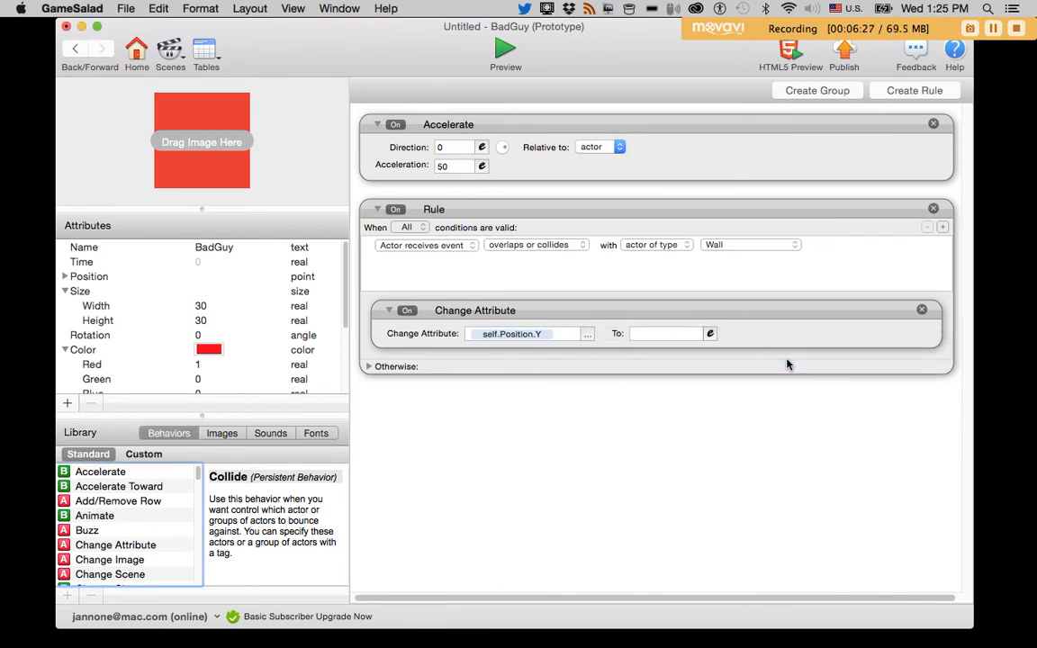
# Set the value of BadGuy's Position.Y Change Attribute behavior to the expression self.Position.Y-50
pyautogui.click(647, 335)
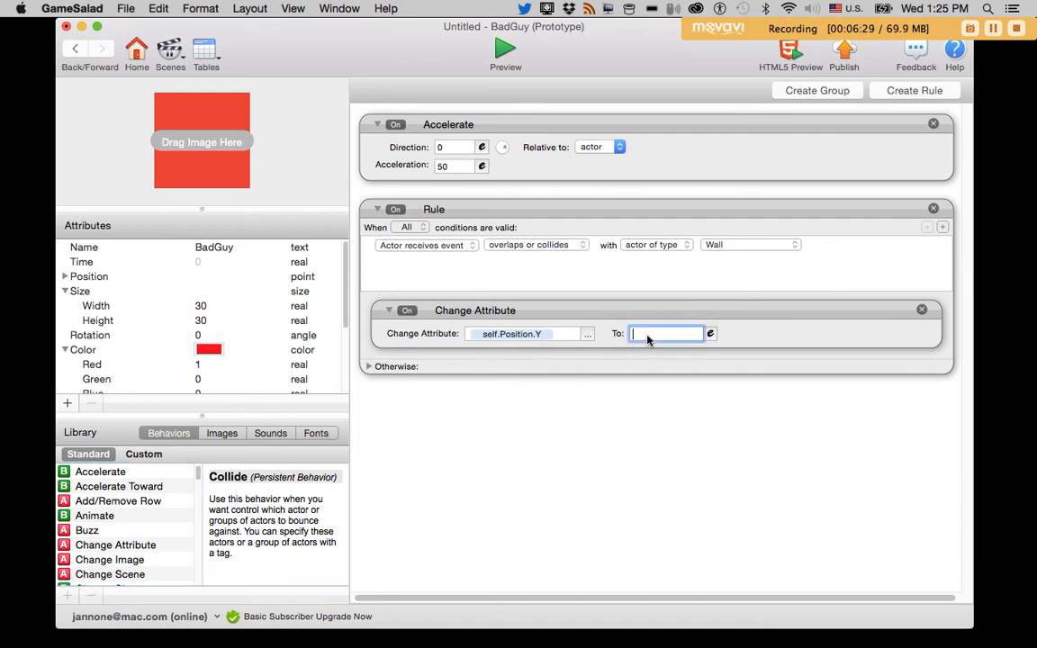
pyautogui.click(709, 335)
pyautogui.click(450, 357)
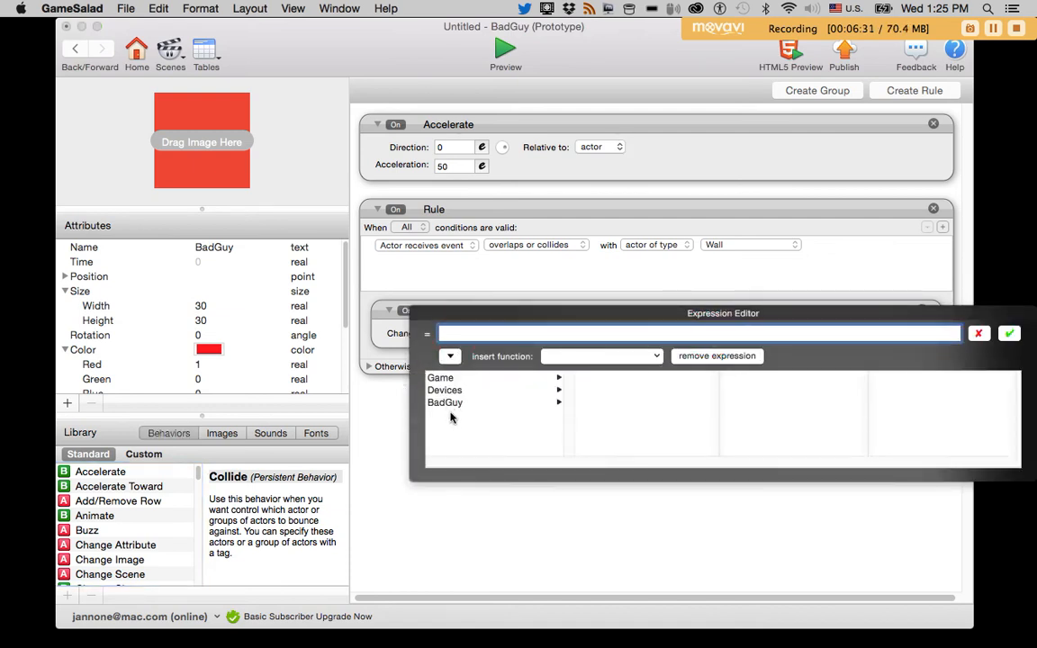
pyautogui.click(550, 405)
pyautogui.click(591, 404)
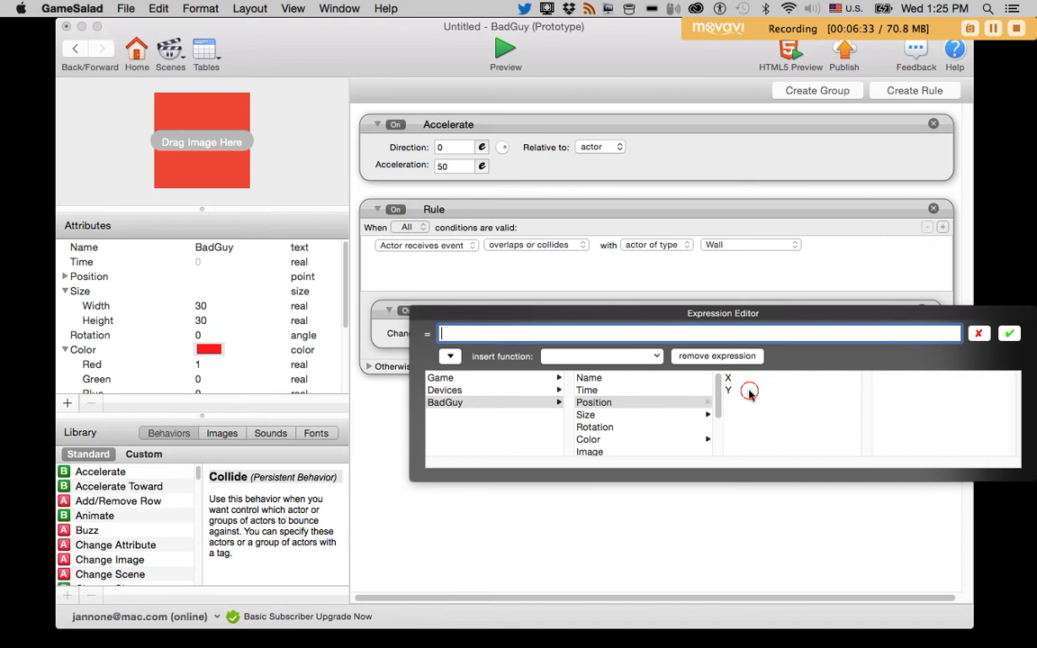
pyautogui.click(745, 391)
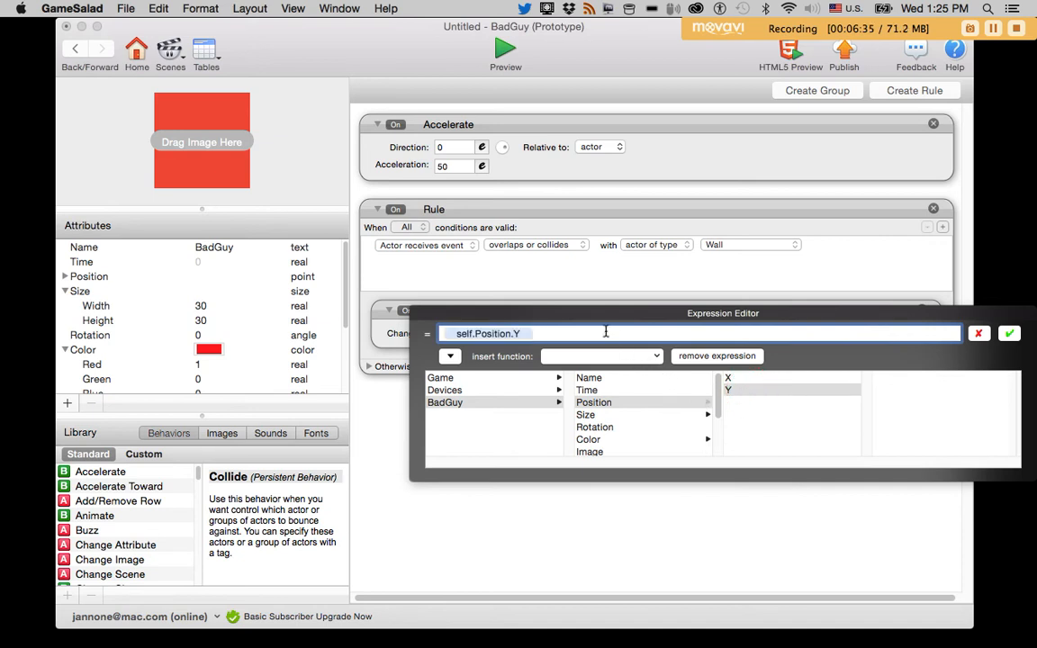
pyautogui.write('-50')
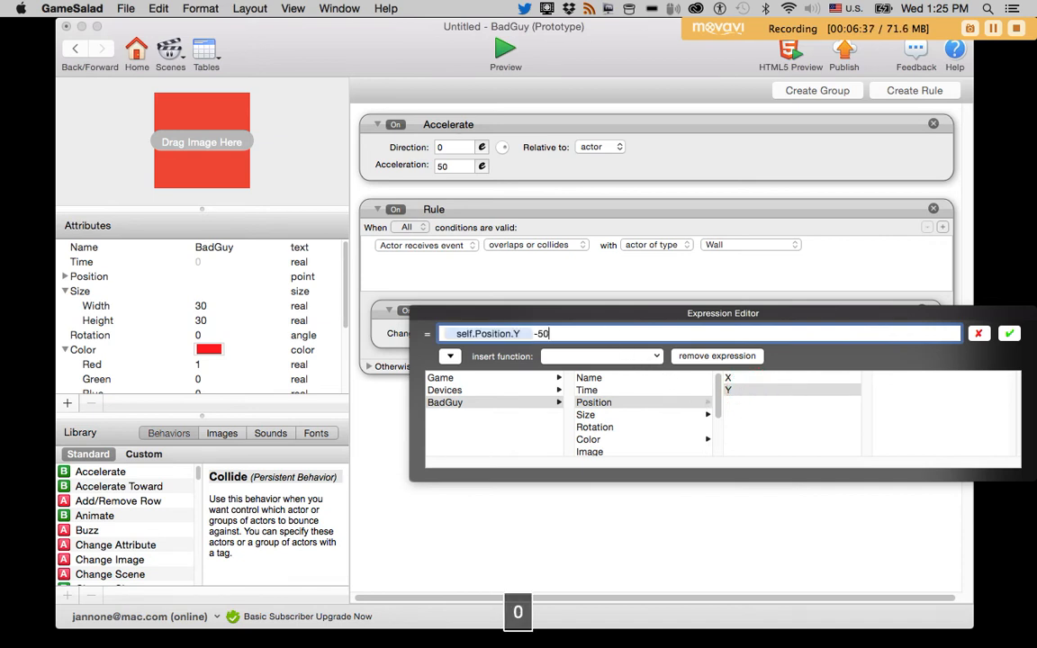
pyautogui.moveTo(907, 312); pyautogui.dragTo(820, 328)
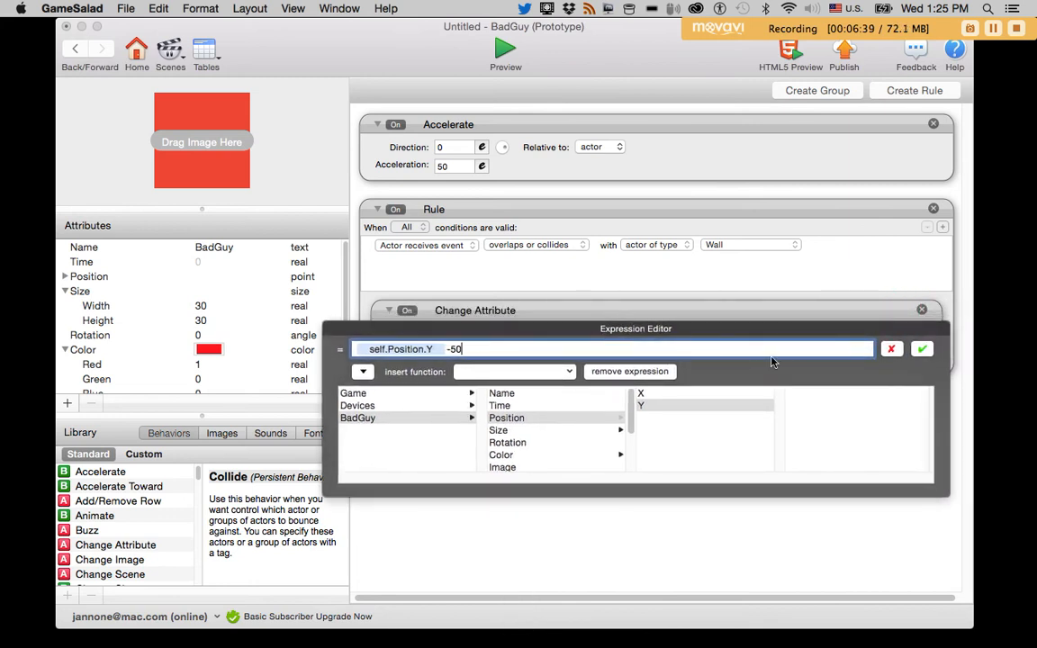
pyautogui.click(924, 350)
# Set the acceleration in BadGuy's Accelerate behavior to 25 and preview the game
pyautogui.doubleClick(455, 168)
pyautogui.write('25')
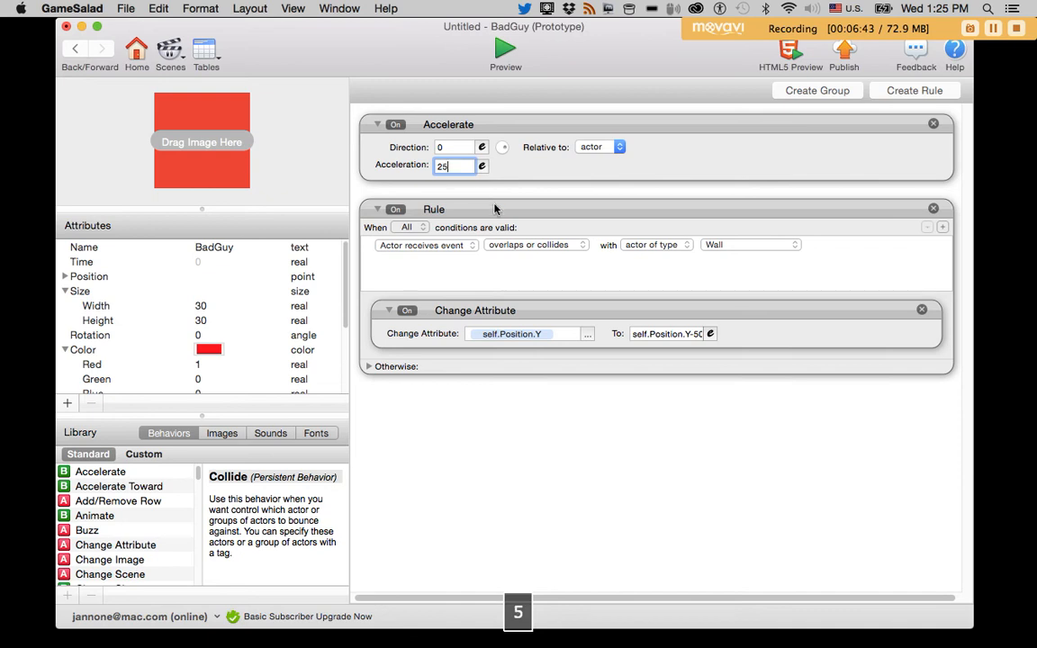
pyautogui.click(514, 178)
pyautogui.click(505, 51)
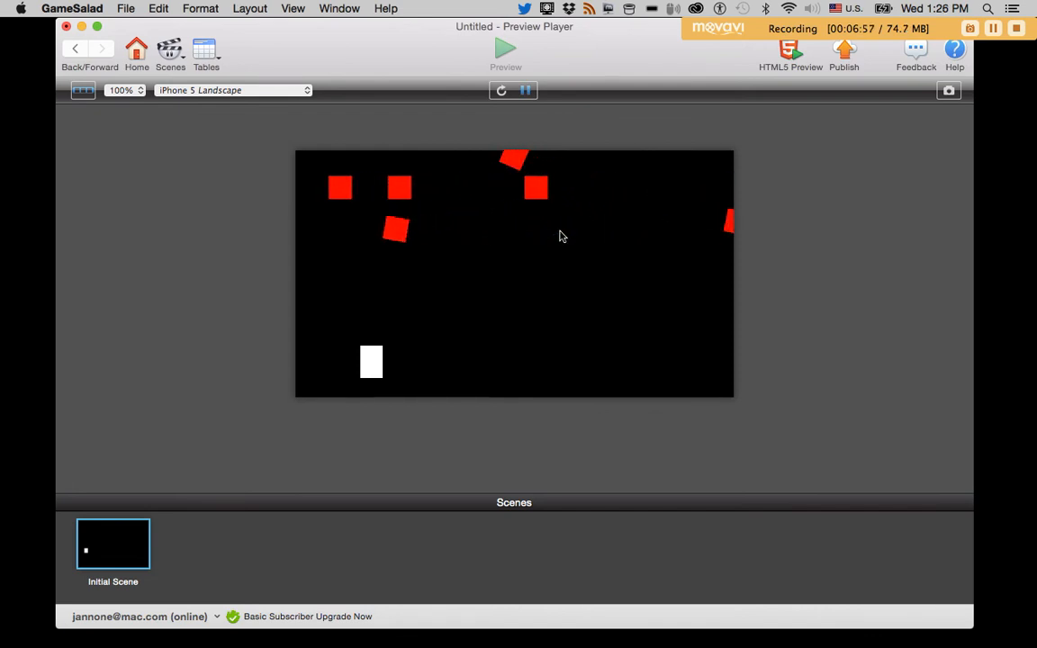
pyautogui.click(75, 48)
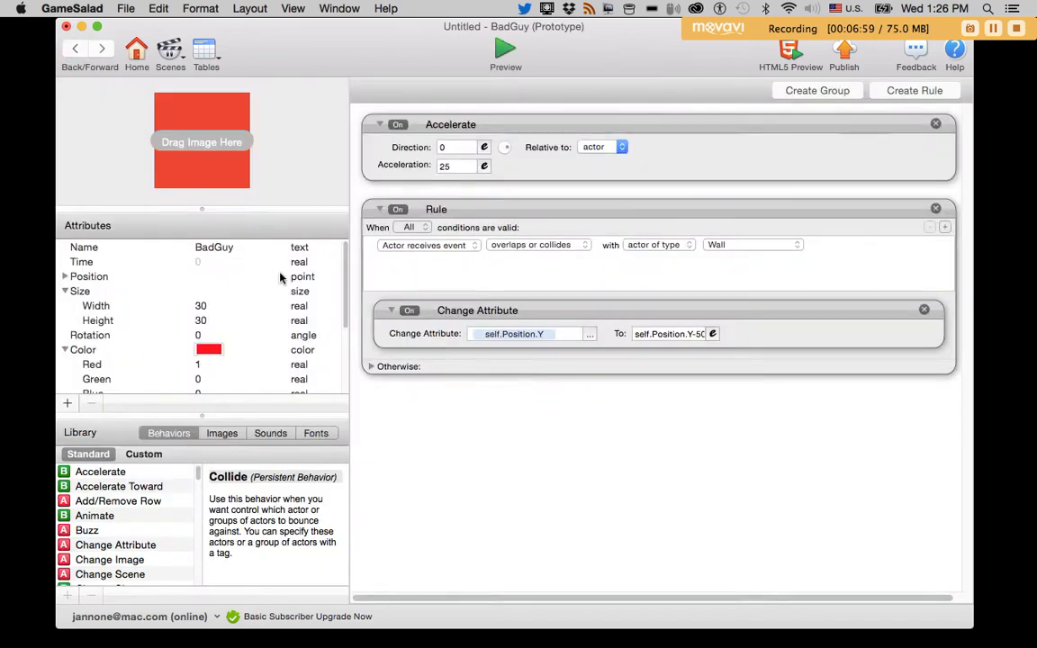
# Turn off the Movable option in the Wall actor's physics attributes
pyautogui.click(76, 49)
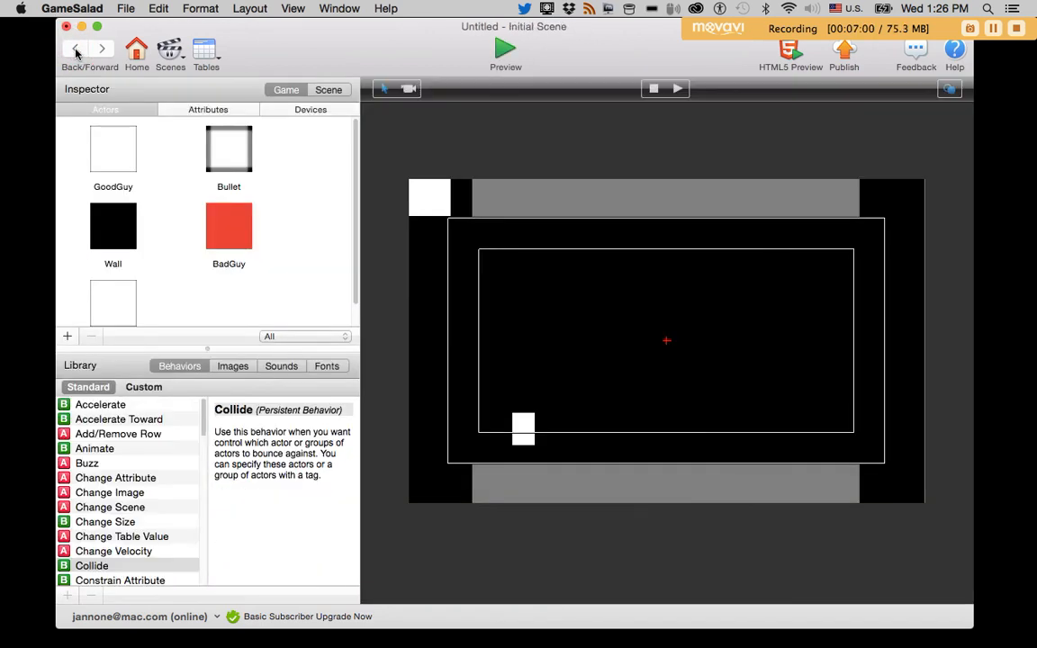
pyautogui.doubleClick(115, 225)
pyautogui.scroll(-3, 181, 278)
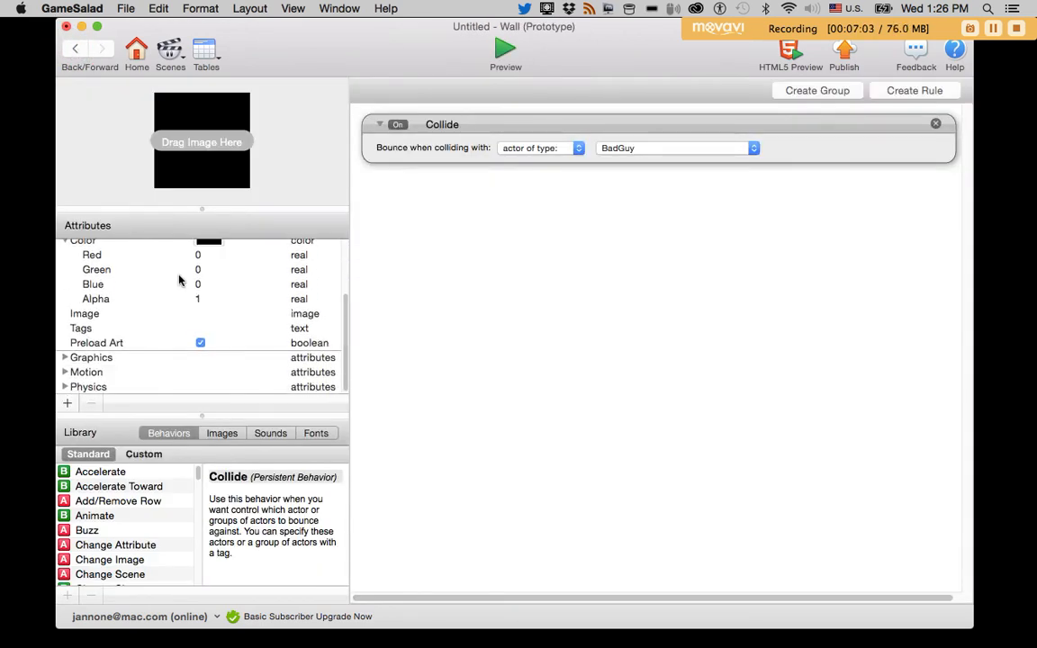
pyautogui.click(65, 387)
pyautogui.scroll(-5, 163, 336)
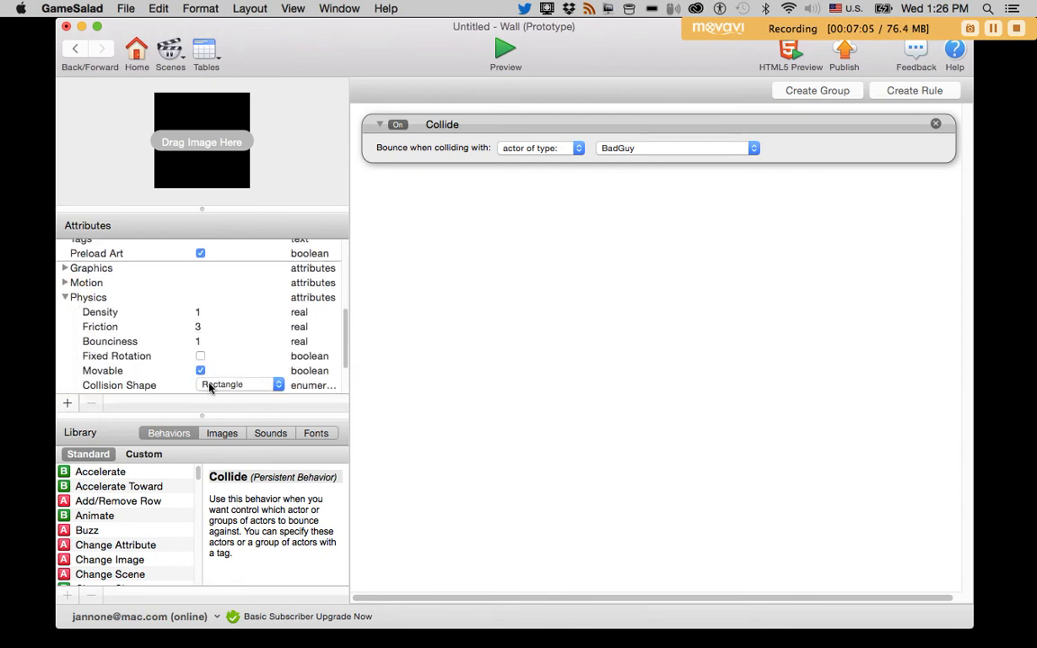
pyautogui.click(202, 371)
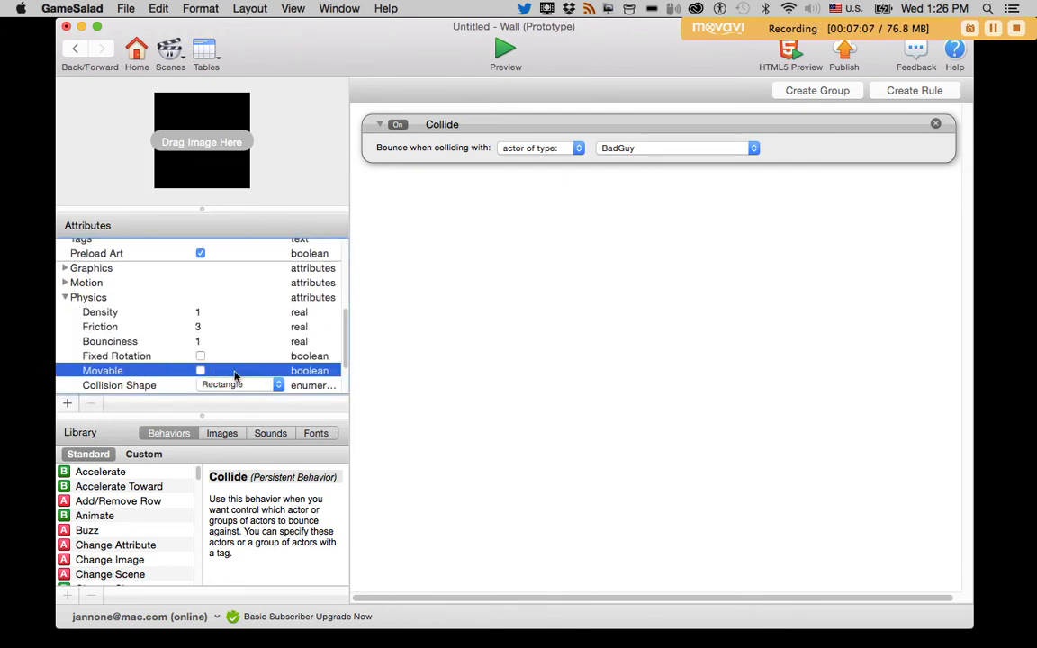
# Preview the game, moving GoodGuy back and forth and firing bullets while watching how the BadGuys behave at the walls
pyautogui.click(505, 52)
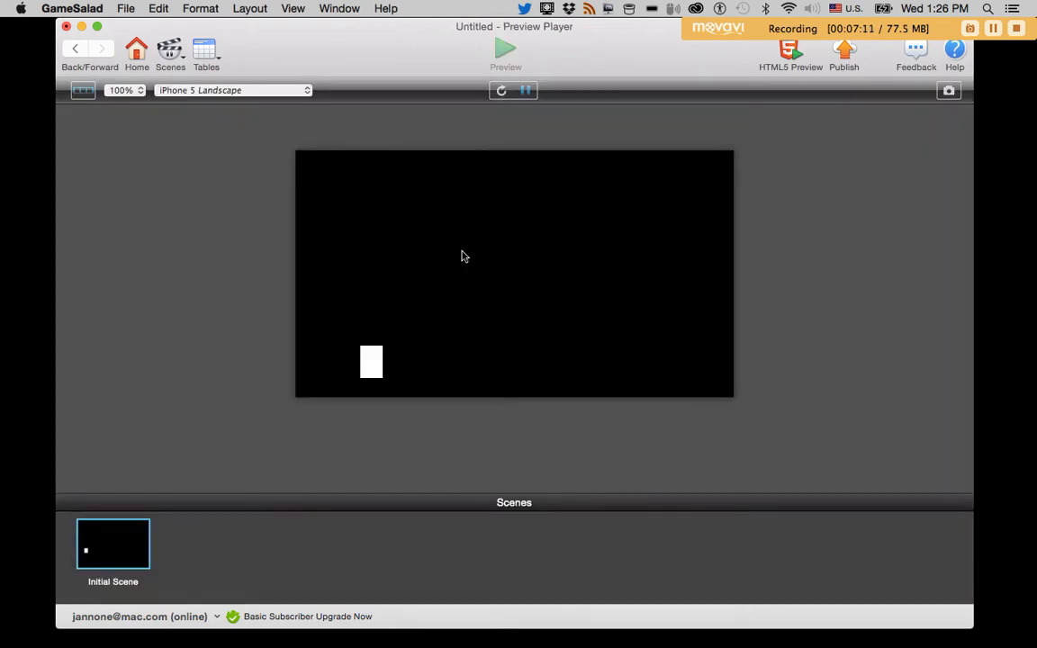
pyautogui.press('Right')
pyautogui.press('Left')
pyautogui.press('Right')
pyautogui.press('Left')
pyautogui.press('Right')
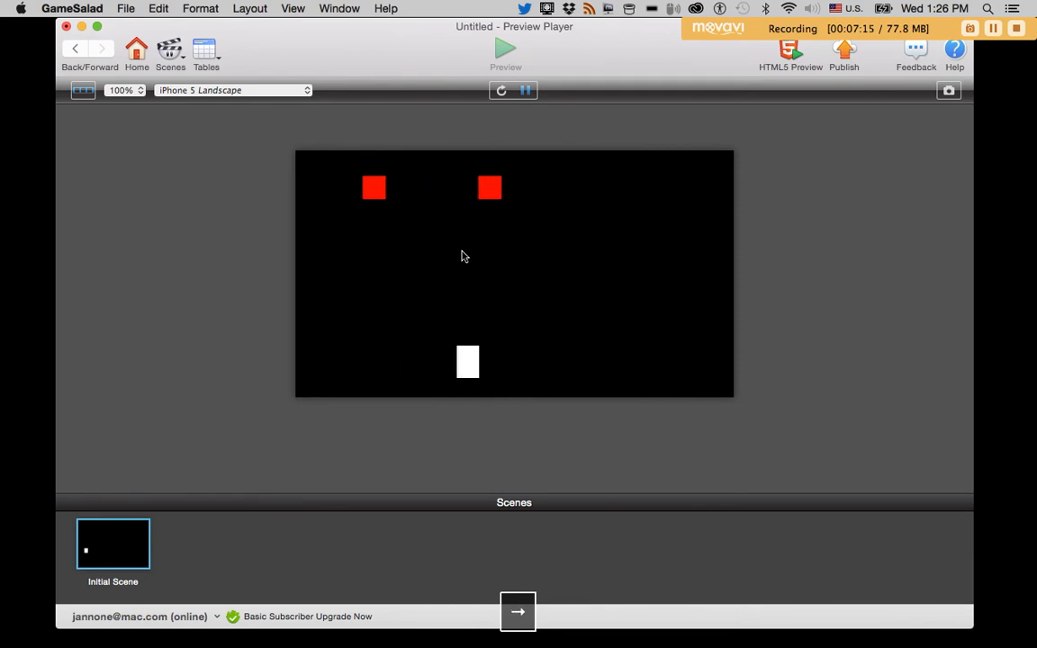
pyautogui.press('Left')
pyautogui.press('space')
pyautogui.press('Right')
pyautogui.press('Left')
pyautogui.press('space')
pyautogui.press('space')
pyautogui.press('space')
pyautogui.press('Right')
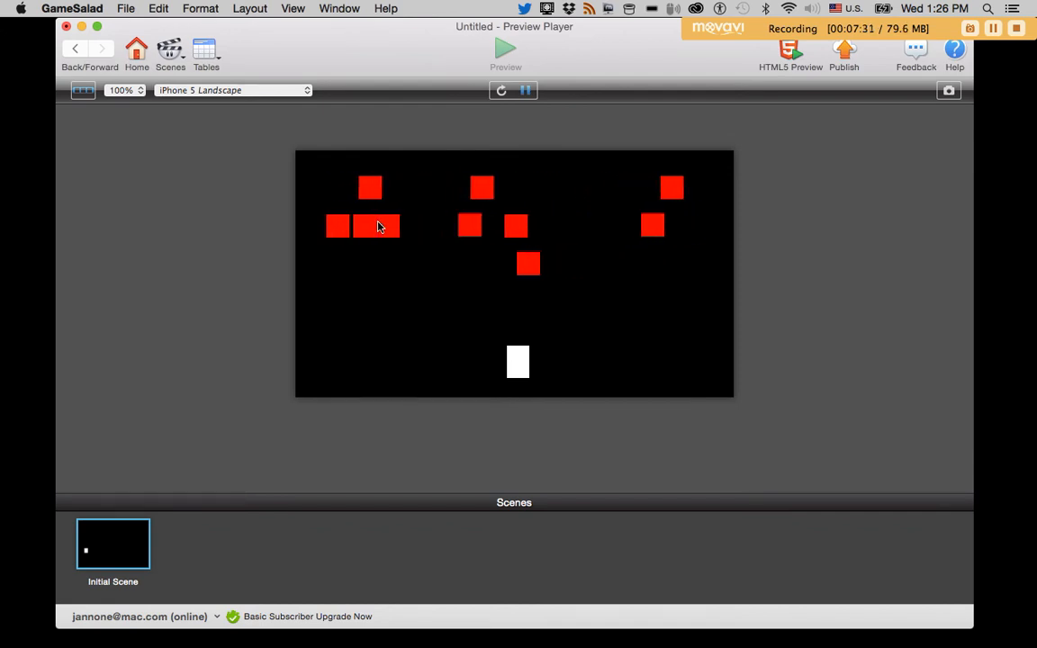
pyautogui.click(76, 48)
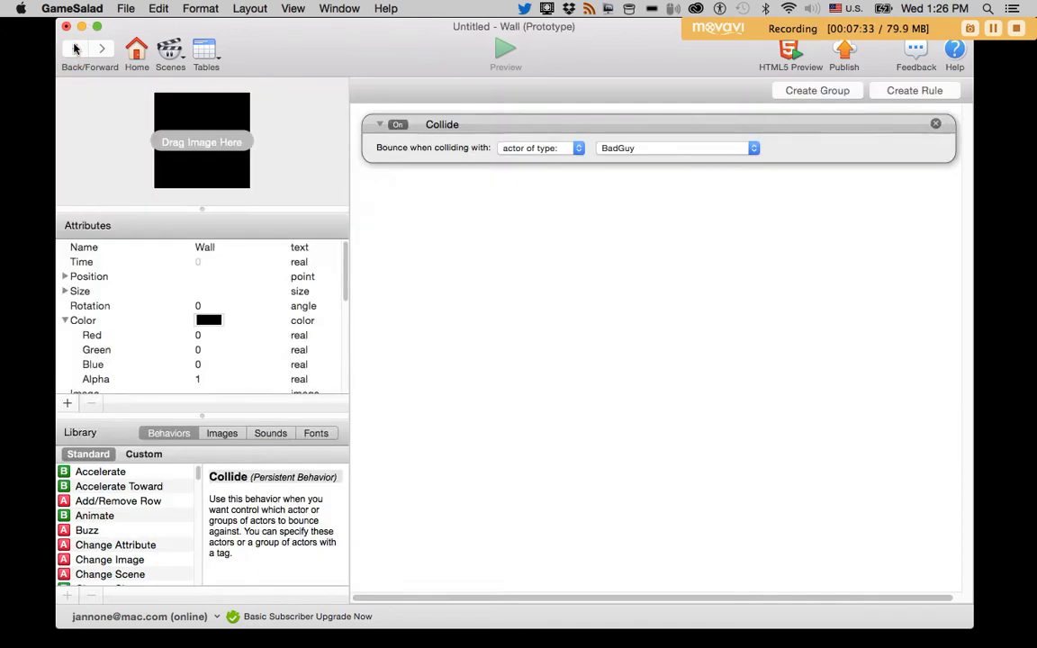
# Add a second Change Attribute behavior to BadGuy's wall collision rule and target self.Rotation
pyautogui.click(77, 50)
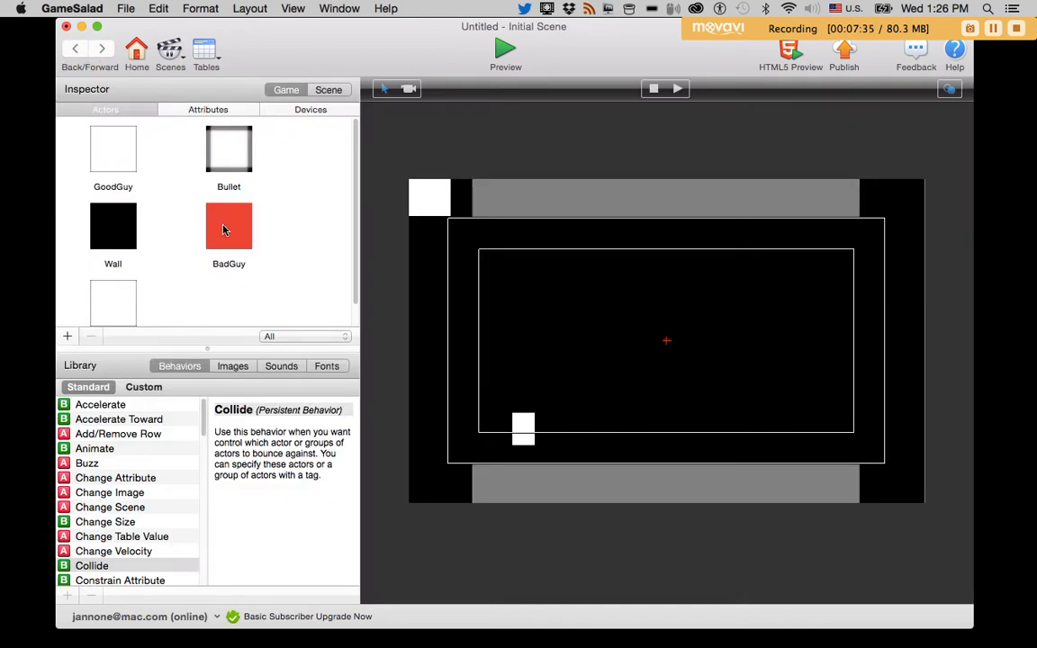
pyautogui.doubleClick(223, 228)
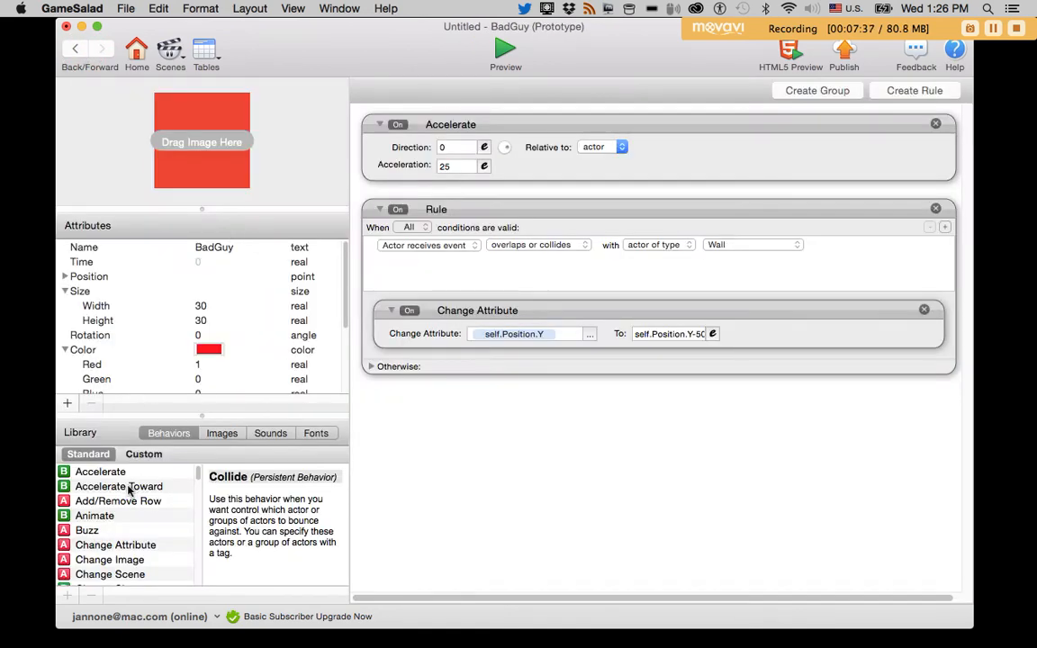
pyautogui.click(87, 531)
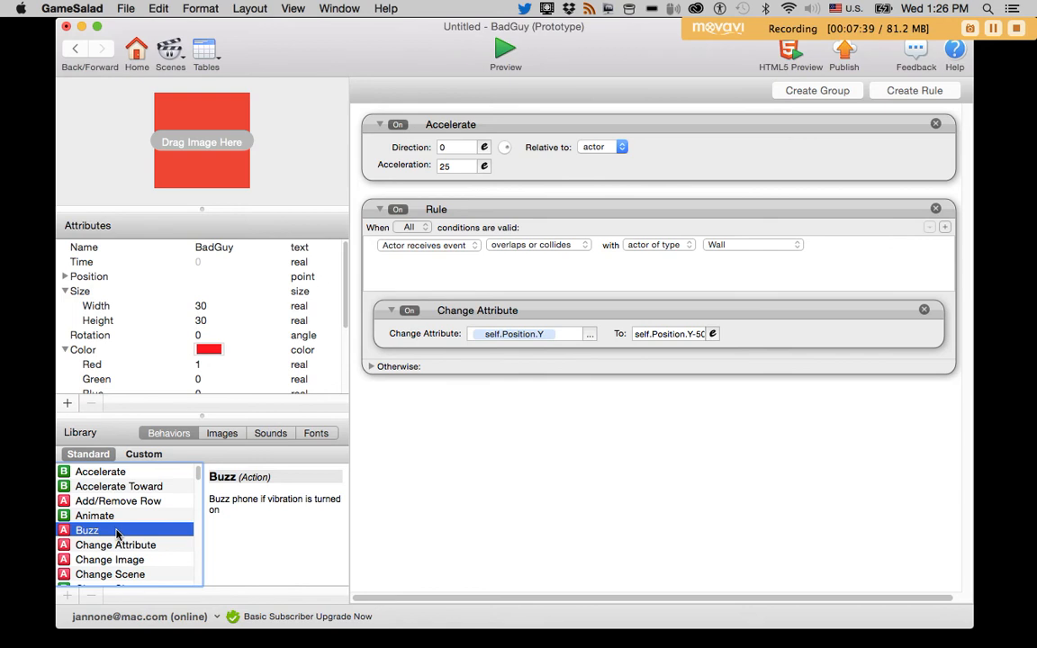
pyautogui.press('r')
pyautogui.press('o')
pyautogui.scroll(10, 129, 516)
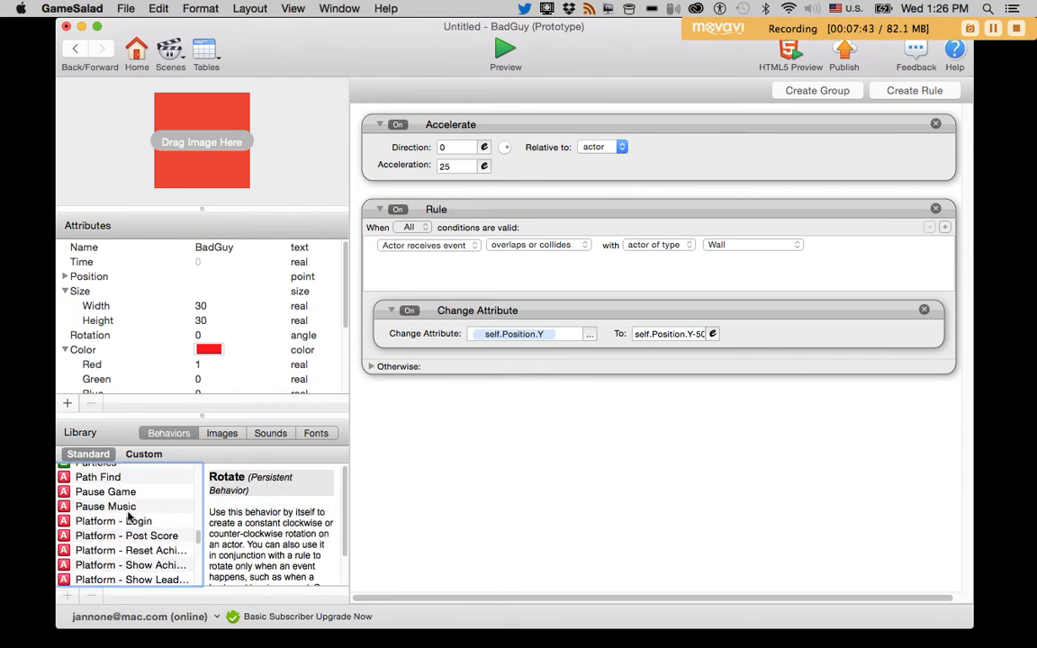
pyautogui.scroll(-5, 128, 516)
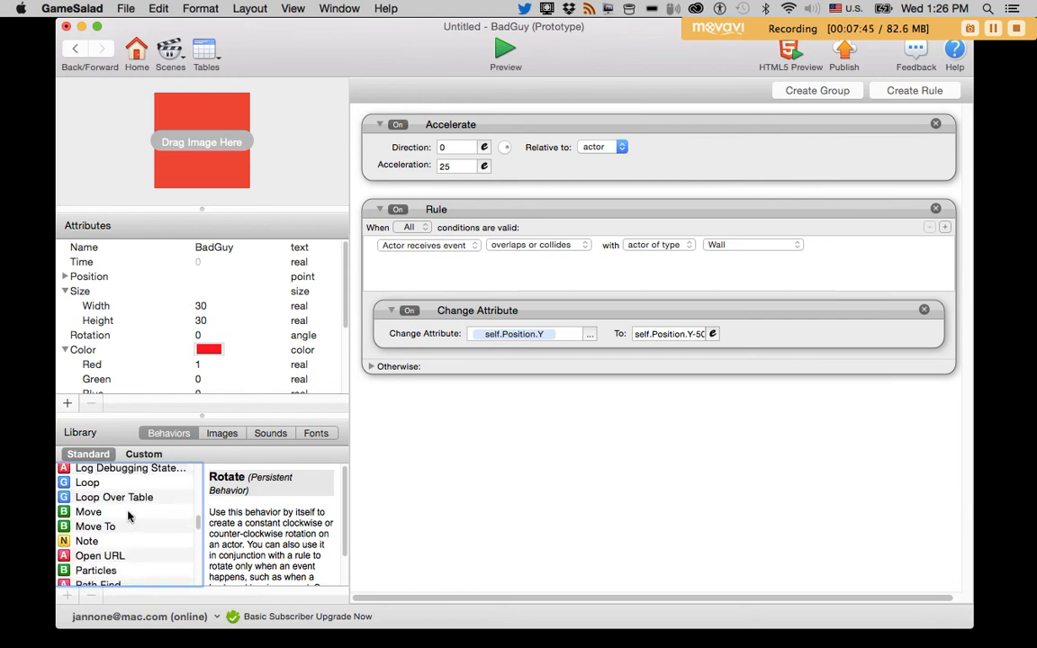
pyautogui.scroll(10, 129, 516)
pyautogui.moveTo(72, 548); pyautogui.dragTo(396, 356)
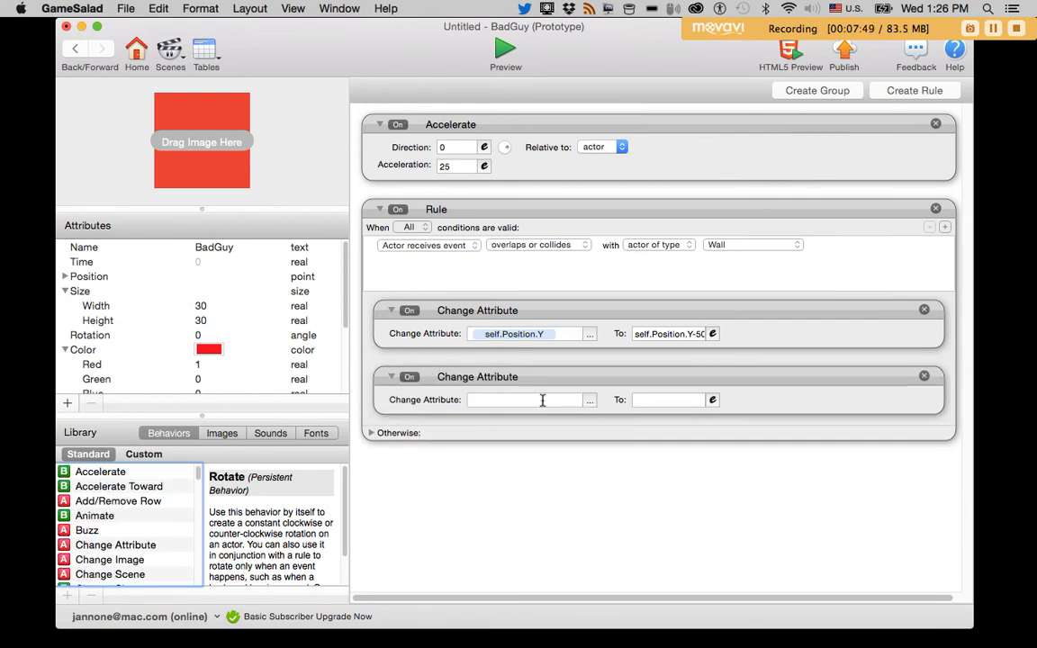
pyautogui.click(590, 402)
pyautogui.click(613, 441)
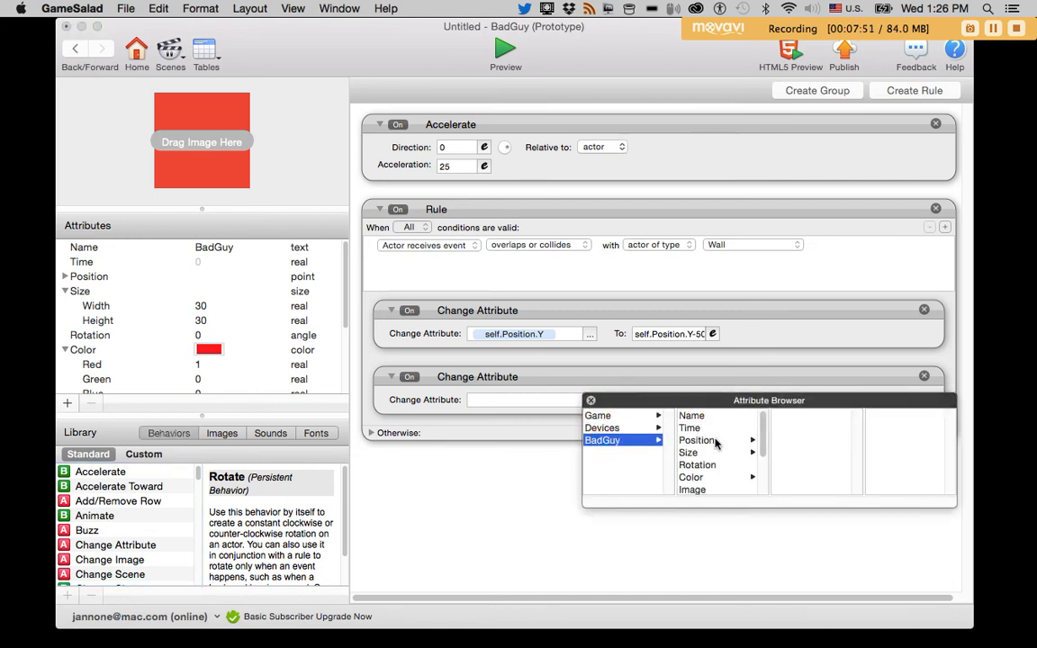
pyautogui.click(698, 464)
# Set the rotation Change Attribute value to the expression self.Rotation-180 and preview the game
pyautogui.click(670, 400)
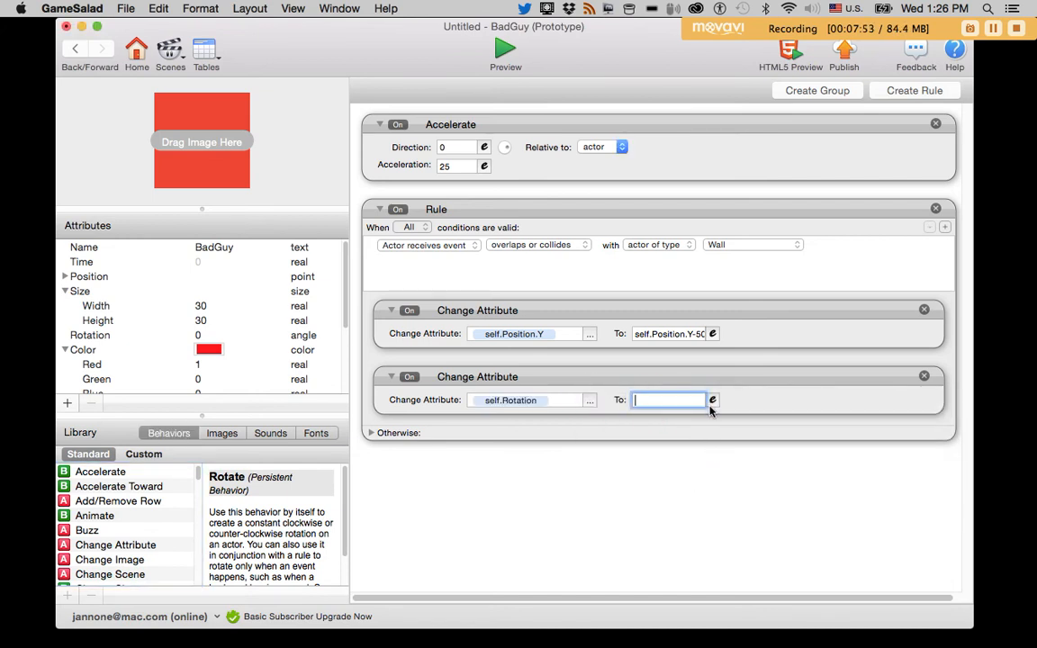
pyautogui.click(713, 400)
pyautogui.click(450, 423)
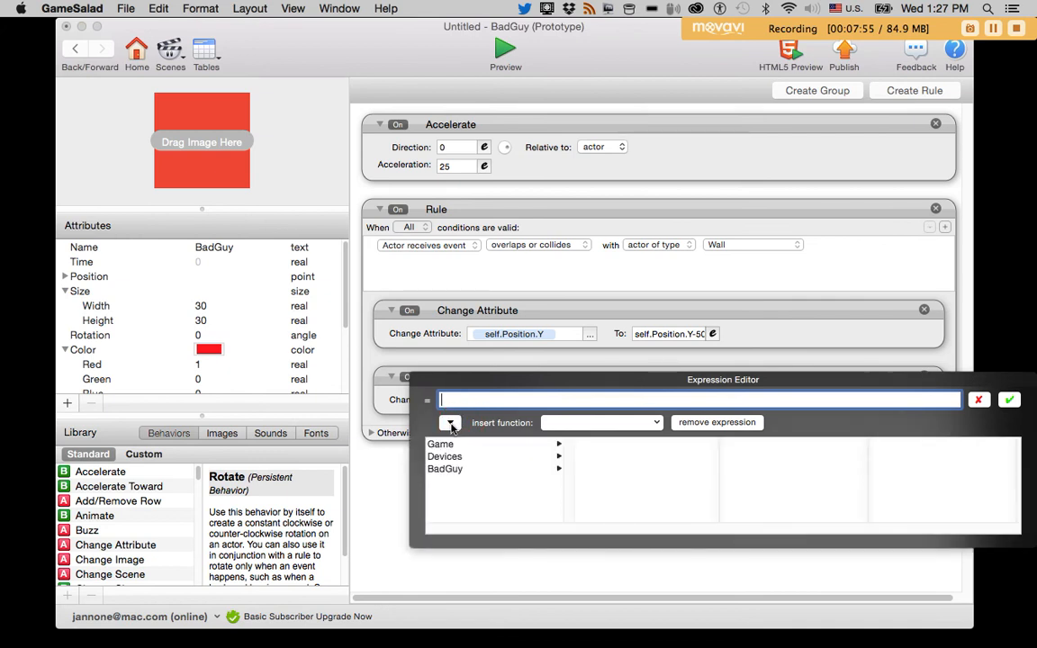
pyautogui.click(445, 468)
pyautogui.click(614, 494)
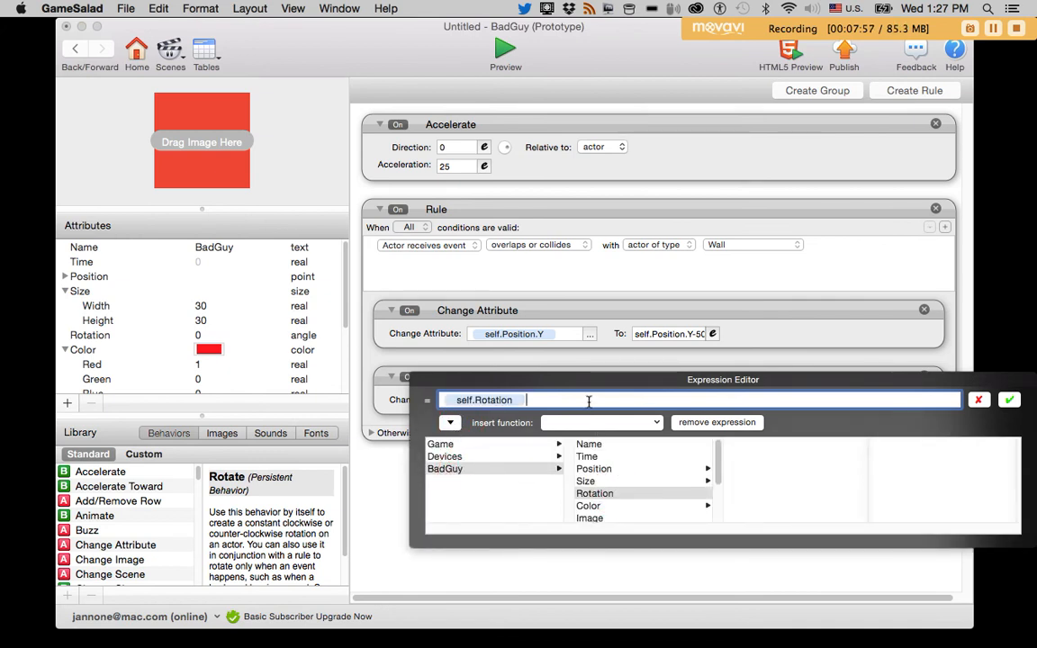
pyautogui.write('-180')
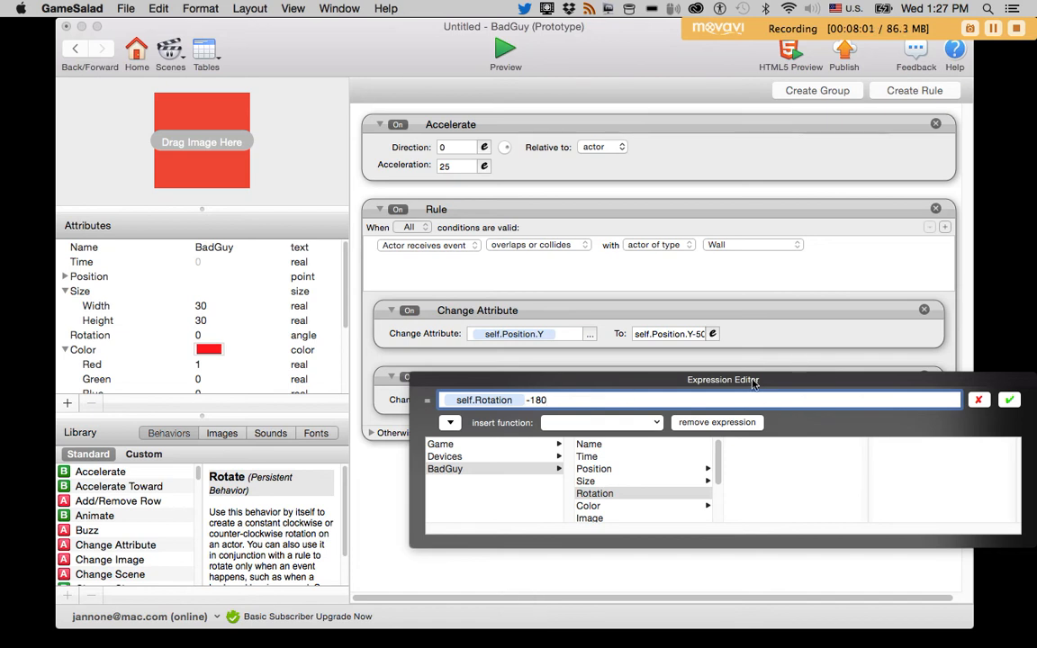
pyautogui.moveTo(754, 382); pyautogui.dragTo(623, 390)
pyautogui.press('Return')
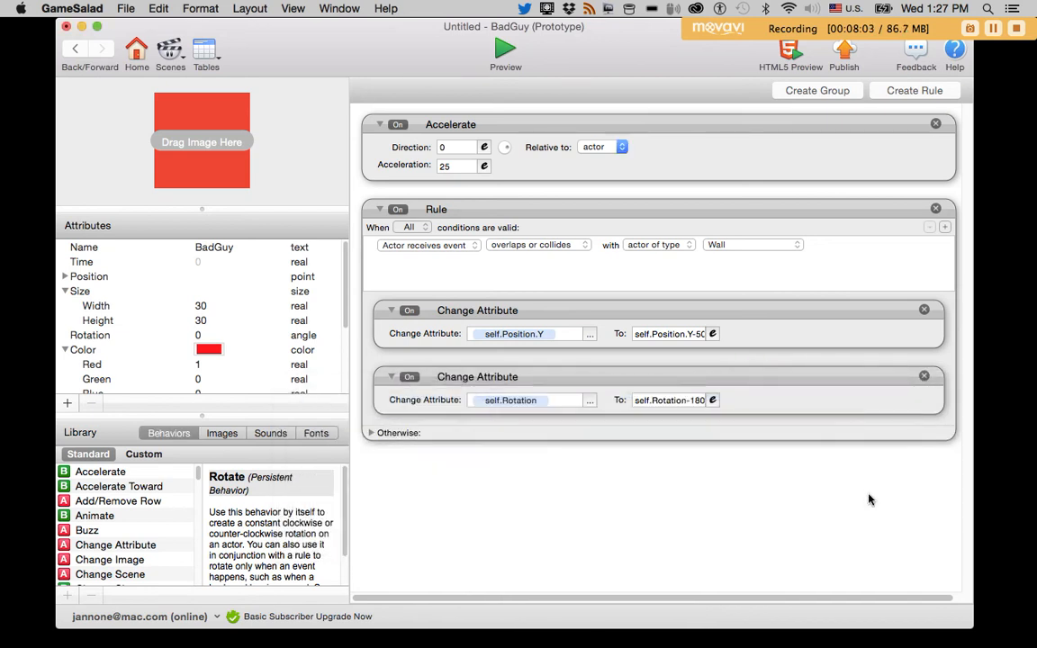
pyautogui.click(507, 60)
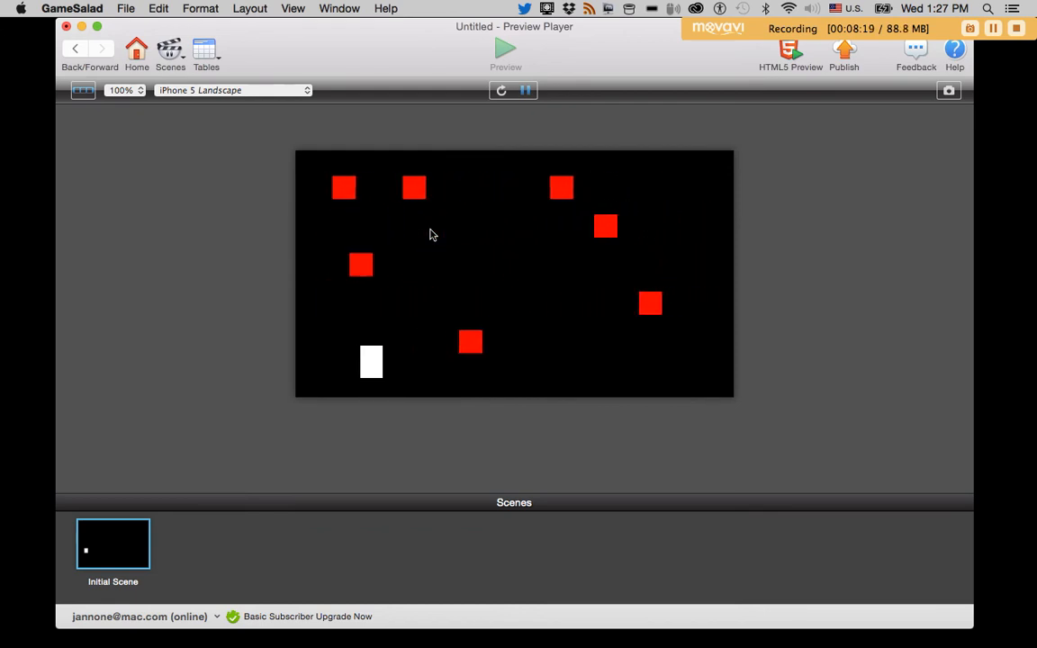
pyautogui.click(76, 49)
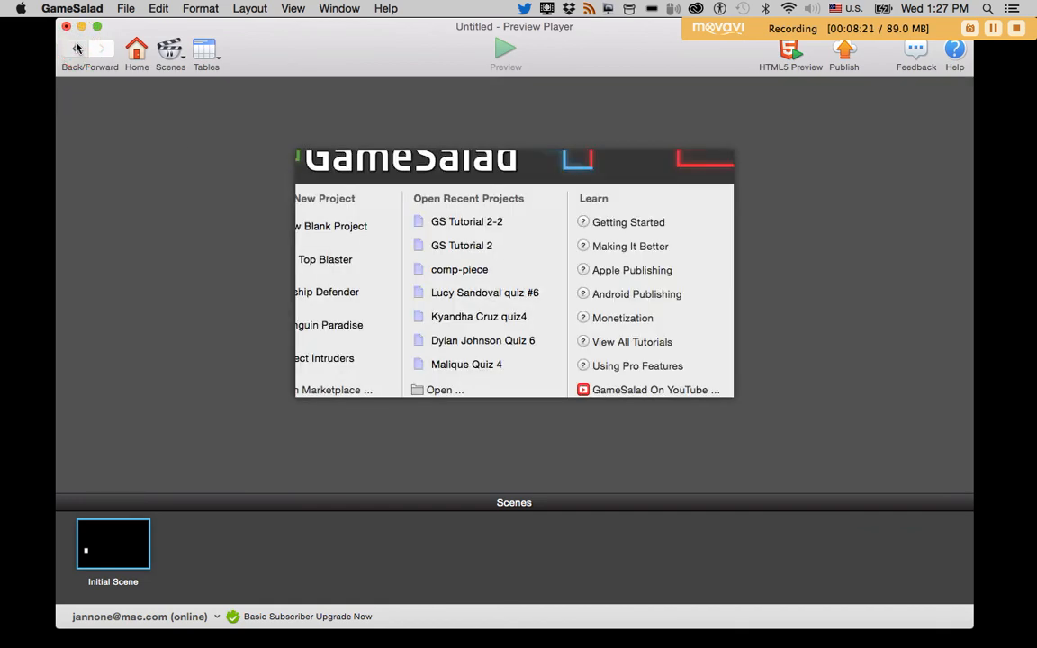
# Set the acceleration in BadGuy's Accelerate behavior to 15
pyautogui.doubleClick(451, 166)
pyautogui.write('15')
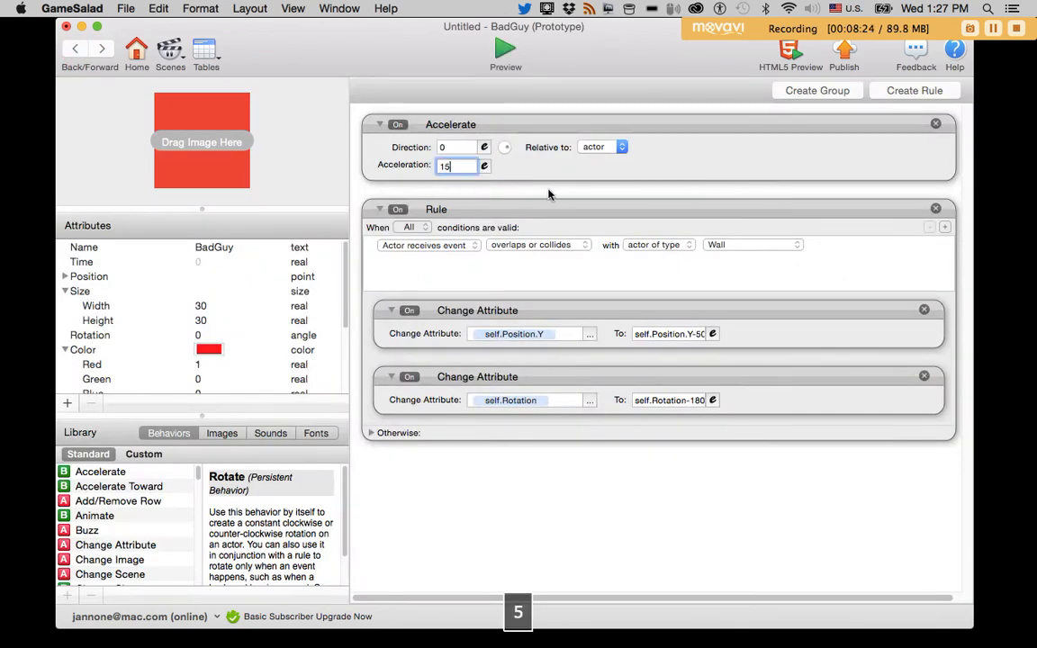
pyautogui.click(547, 188)
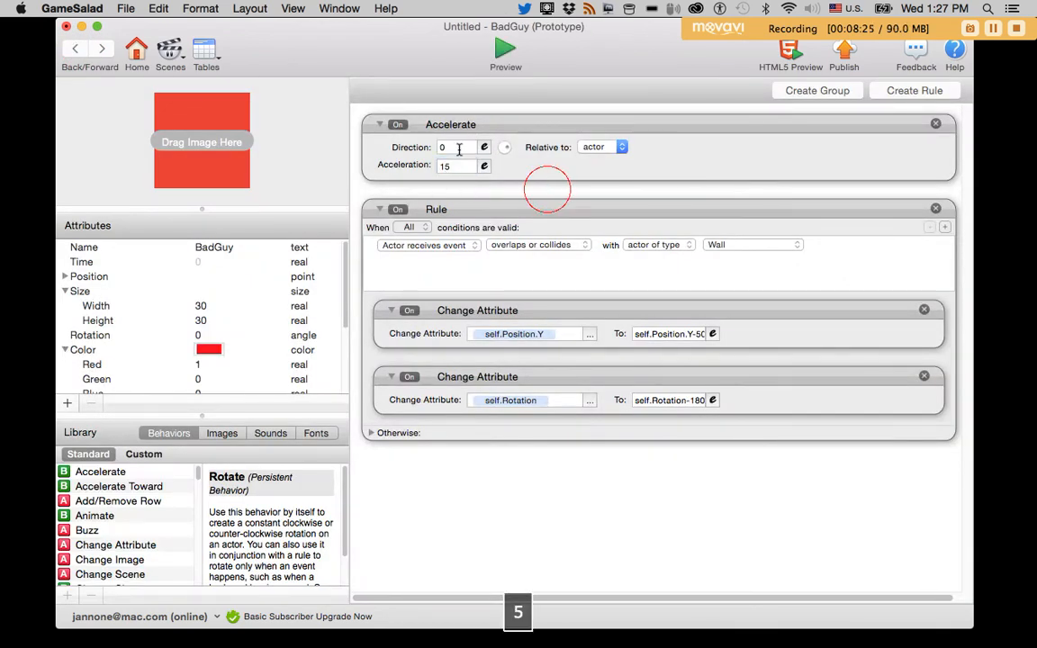
# Reopen BadGuy, collapse its existing behaviors and create a new rule for when it overlaps or collides with an actor of type Bullet
pyautogui.click(76, 49)
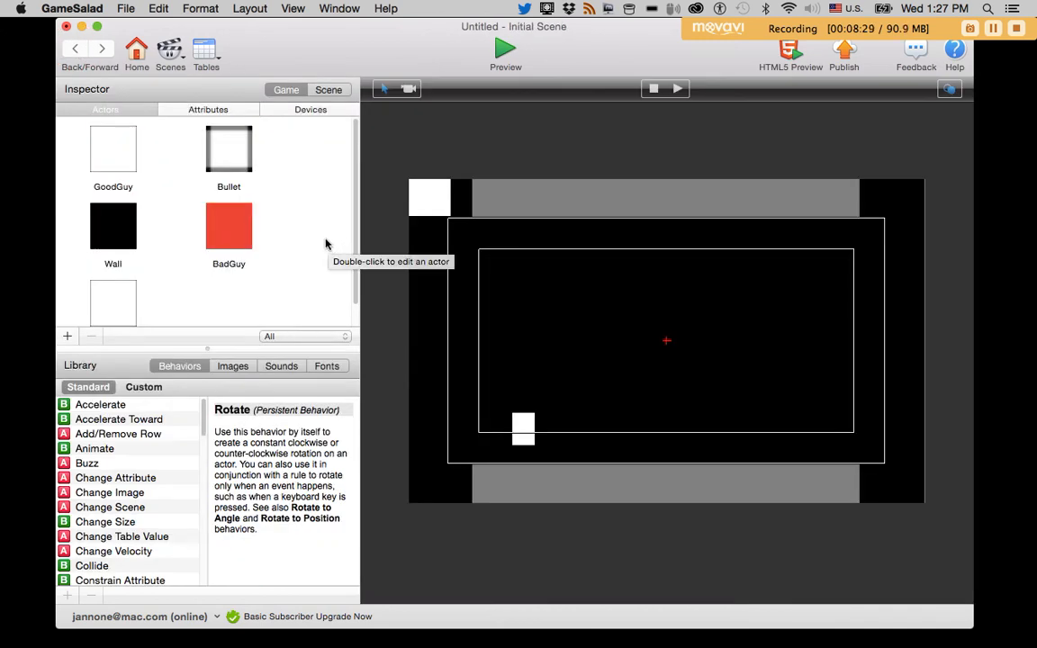
pyautogui.doubleClick(230, 227)
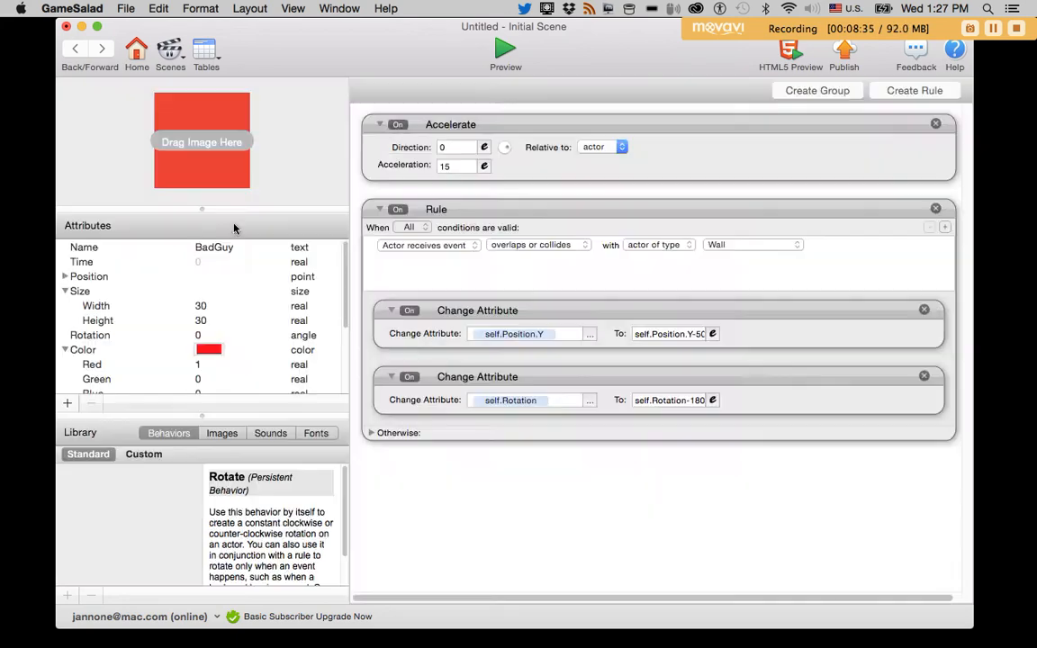
pyautogui.click(379, 209)
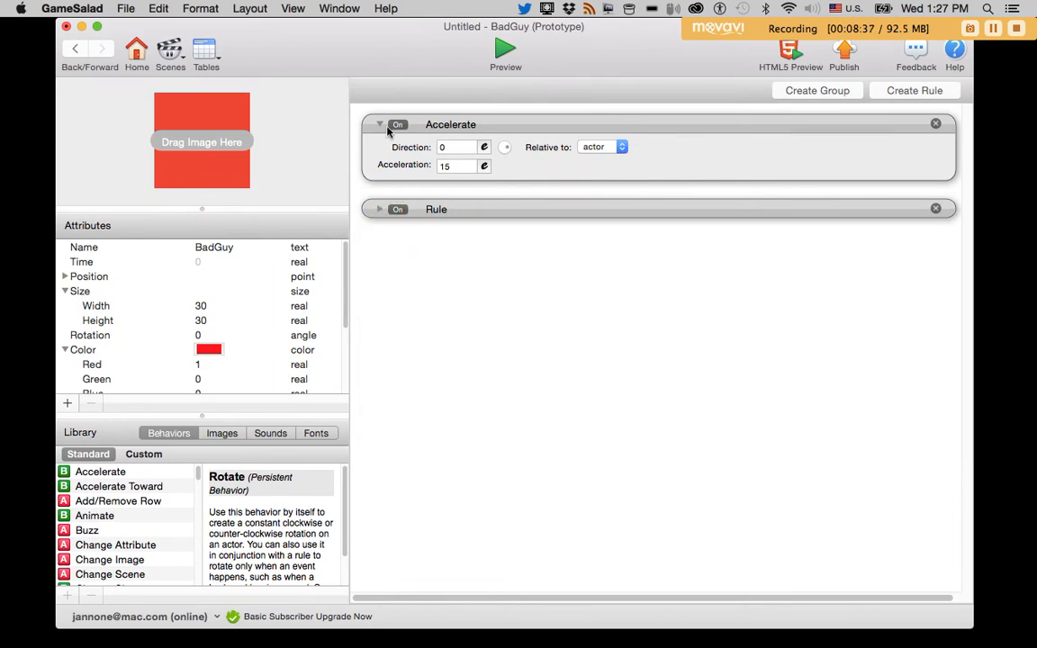
pyautogui.click(379, 125)
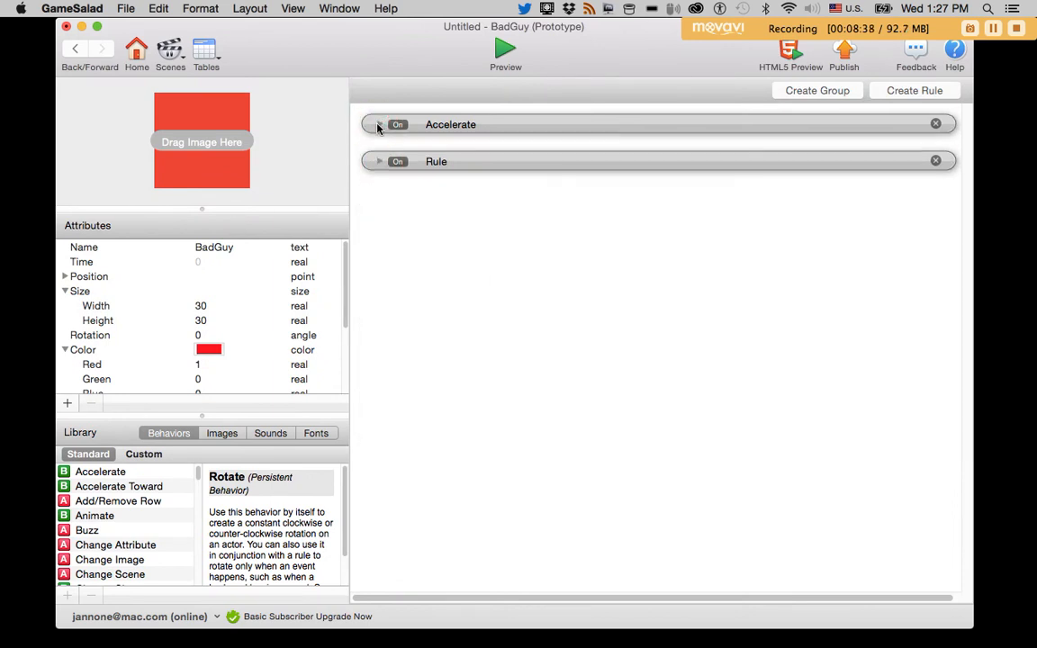
pyautogui.click(912, 91)
pyautogui.click(522, 234)
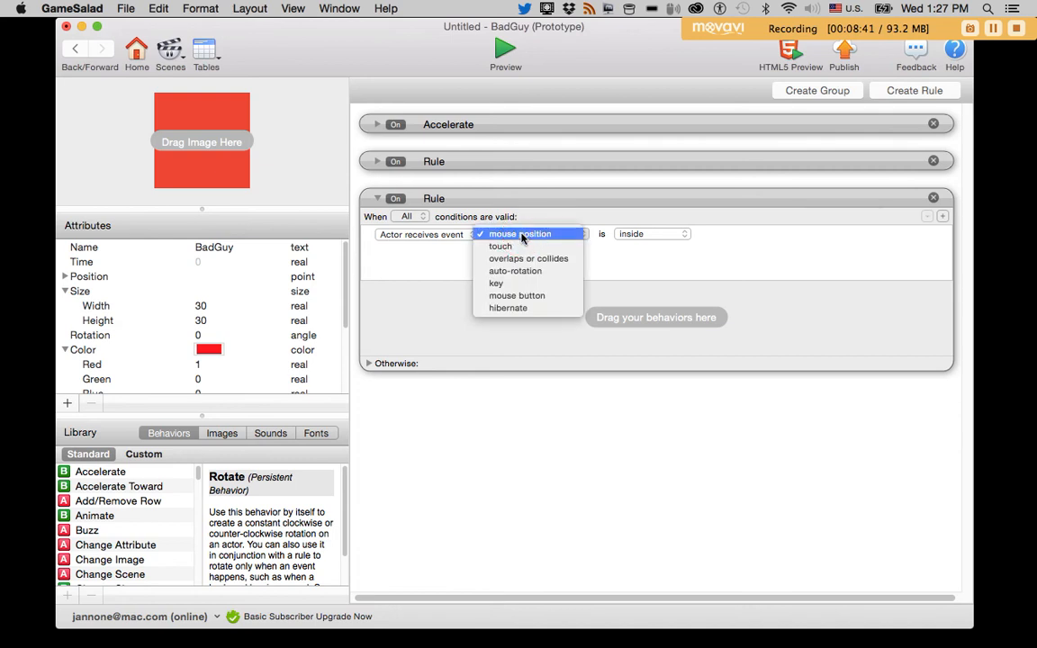
pyautogui.click(521, 255)
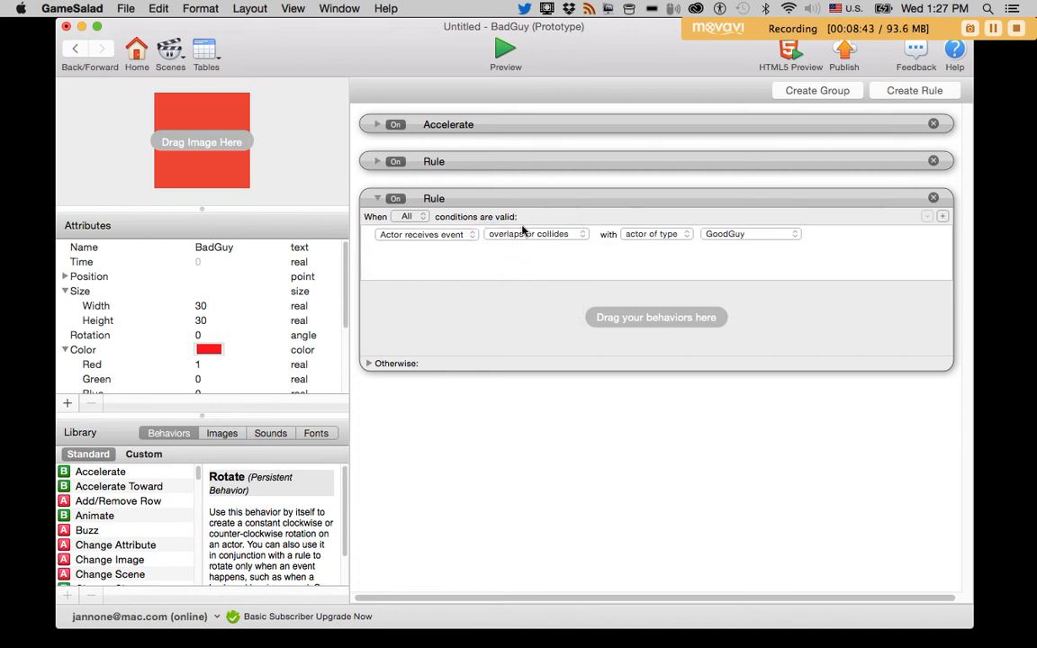
pyautogui.click(727, 236)
pyautogui.click(729, 246)
# Add a Change Attribute behavior to BadGuy's Bullet collision rule and target self.Color.Red
pyautogui.click(117, 545)
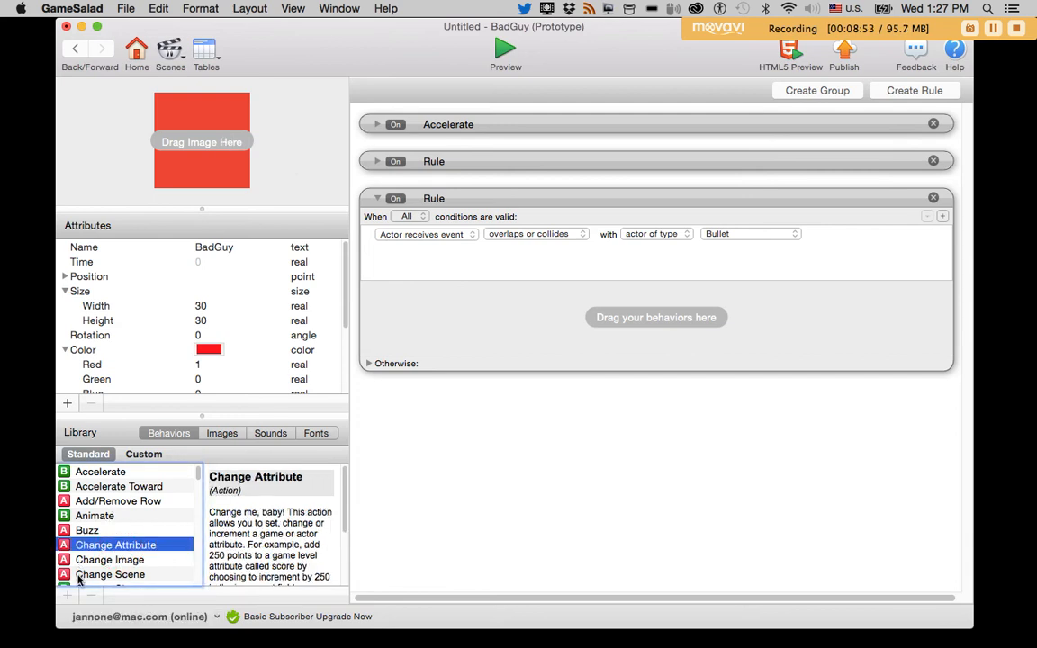
pyautogui.moveTo(74, 546); pyautogui.dragTo(528, 367)
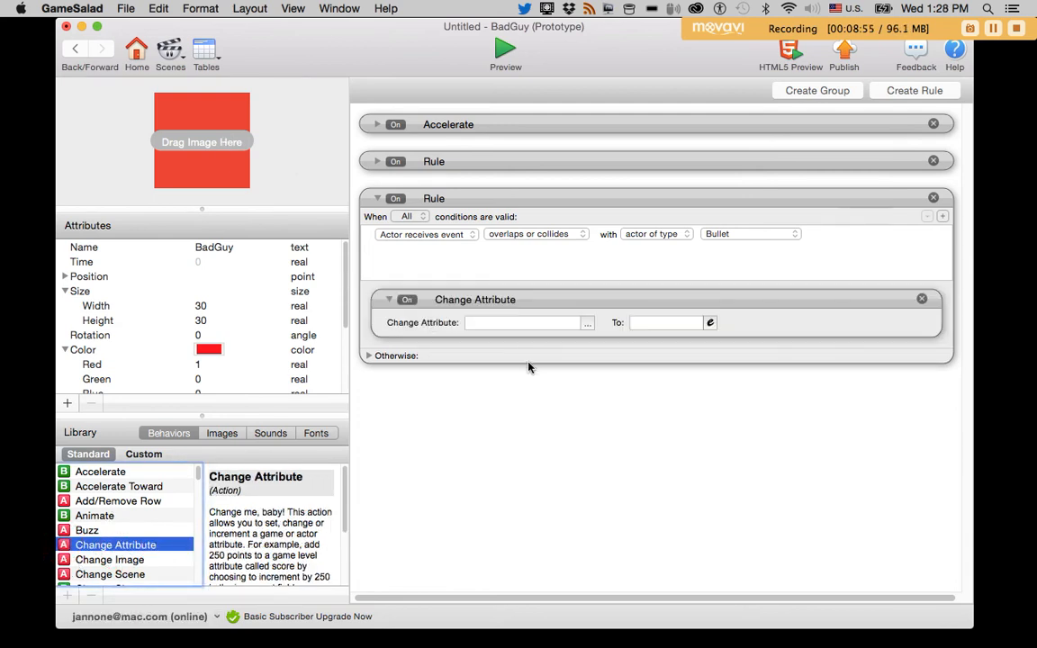
pyautogui.click(588, 324)
pyautogui.moveTo(615, 324); pyautogui.dragTo(494, 357)
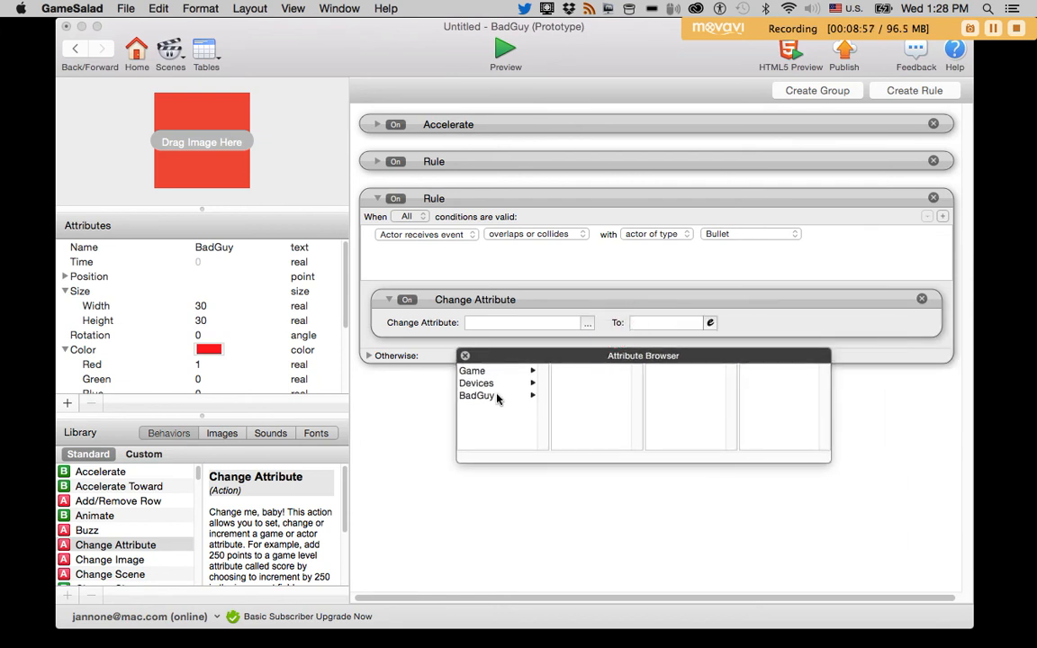
pyautogui.click(498, 397)
pyautogui.click(576, 433)
pyautogui.doubleClick(660, 369)
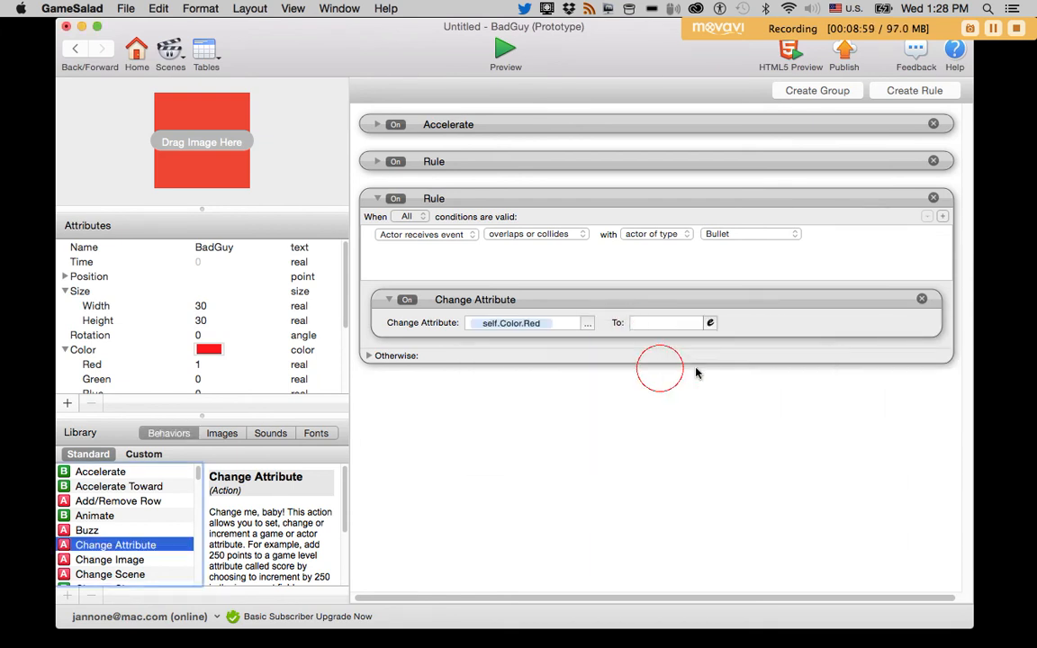
# Set the red color Change Attribute value to an expression that subtracts a decimal fraction from self.Color.Red
pyautogui.click(711, 324)
pyautogui.click(448, 346)
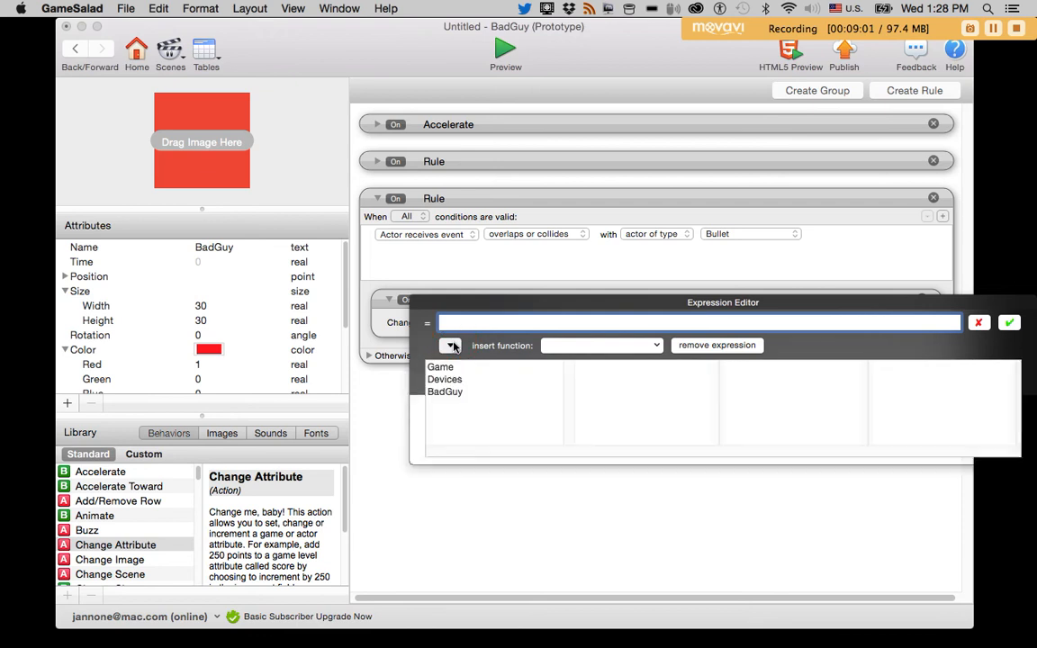
pyautogui.click(454, 394)
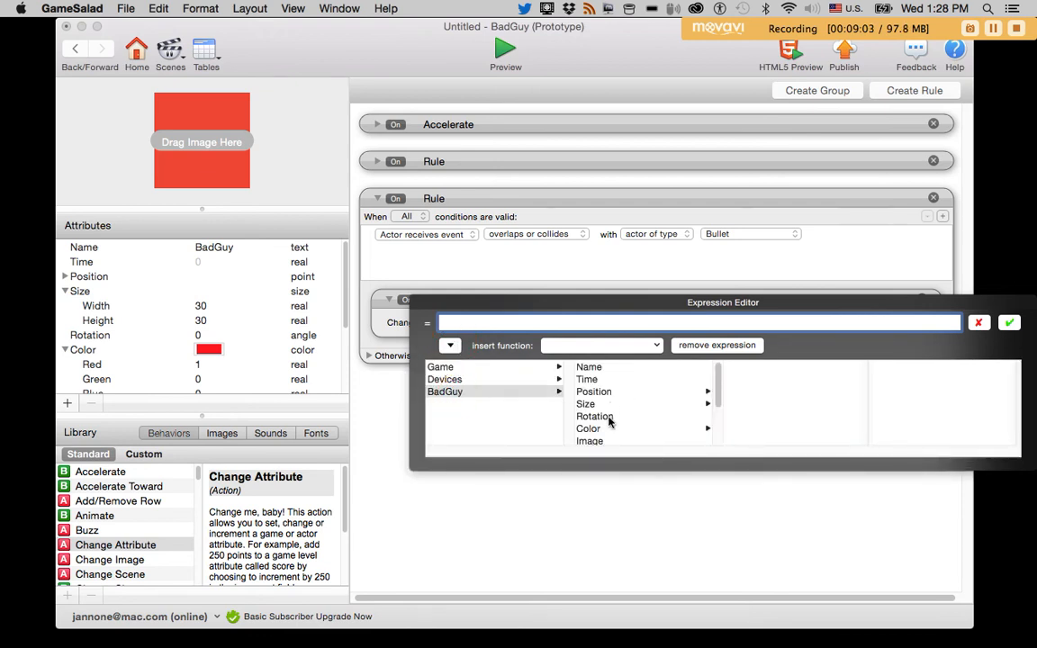
pyautogui.click(650, 429)
pyautogui.click(736, 368)
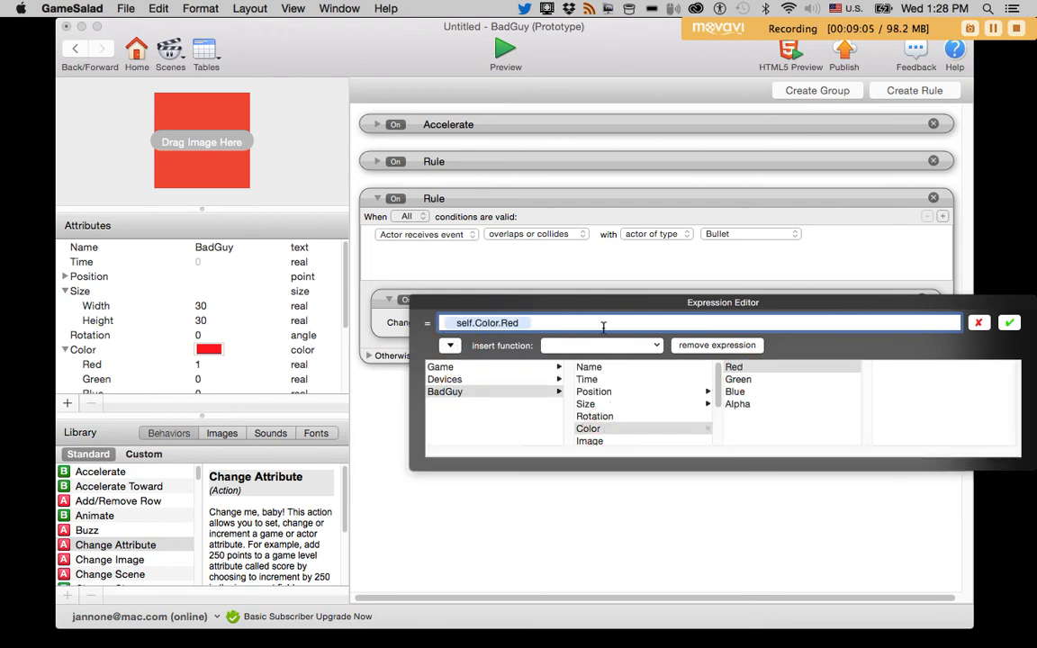
pyautogui.write('-')
pyautogui.click(1007, 323)
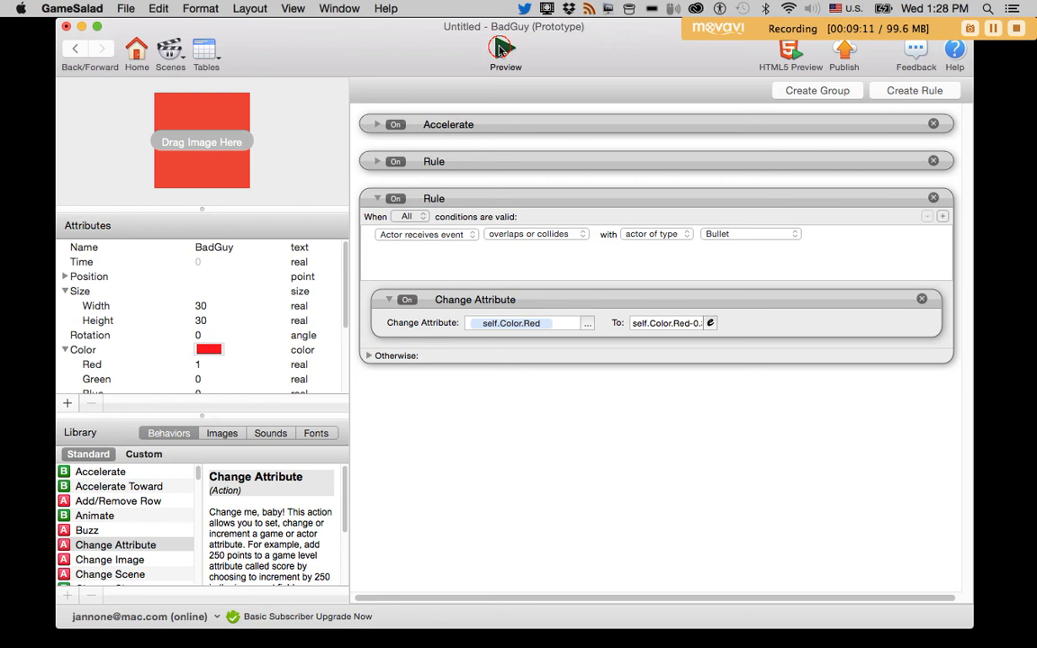
# Preview the game and fire bullets at the BadGuys to check how their color reacts to hits
pyautogui.click(501, 49)
pyautogui.press('space')
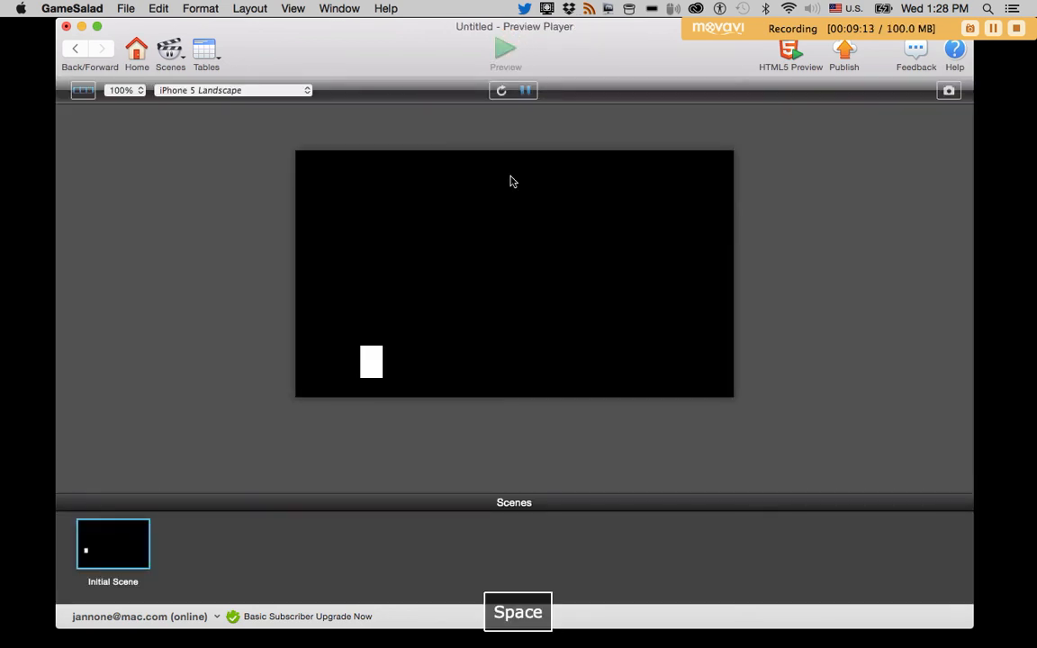
pyautogui.press('space')
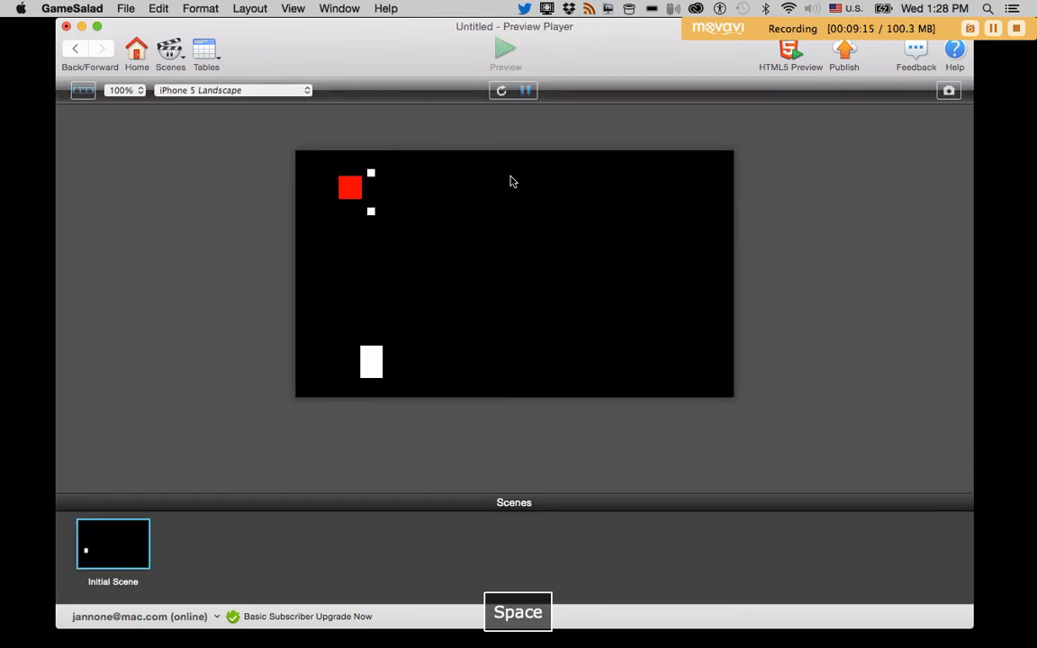
pyautogui.press('space')
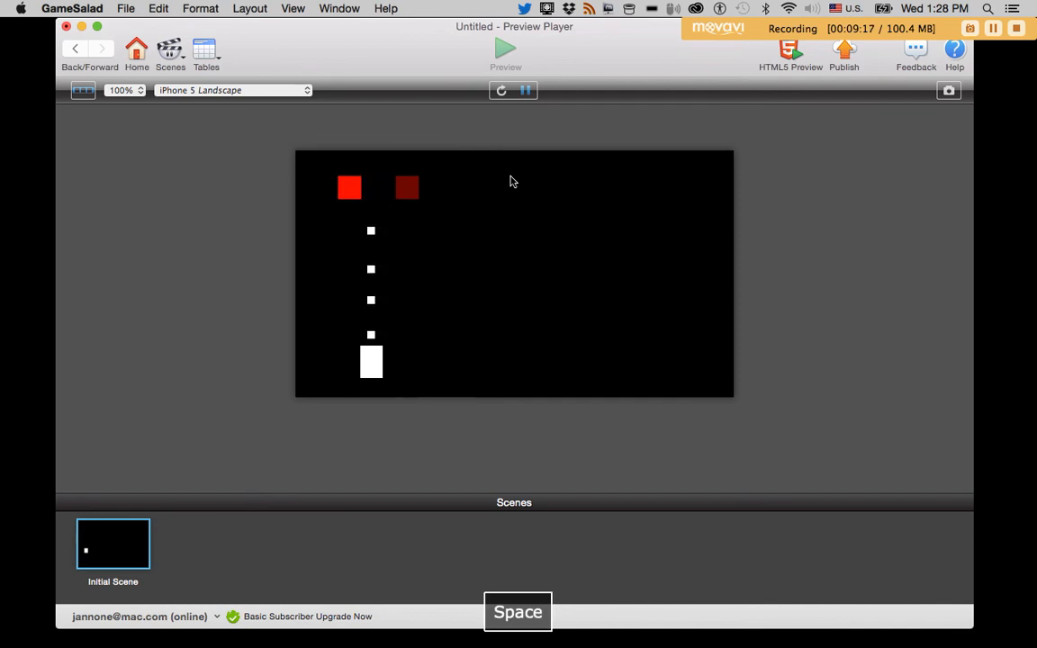
pyautogui.press('space')
pyautogui.press('space')
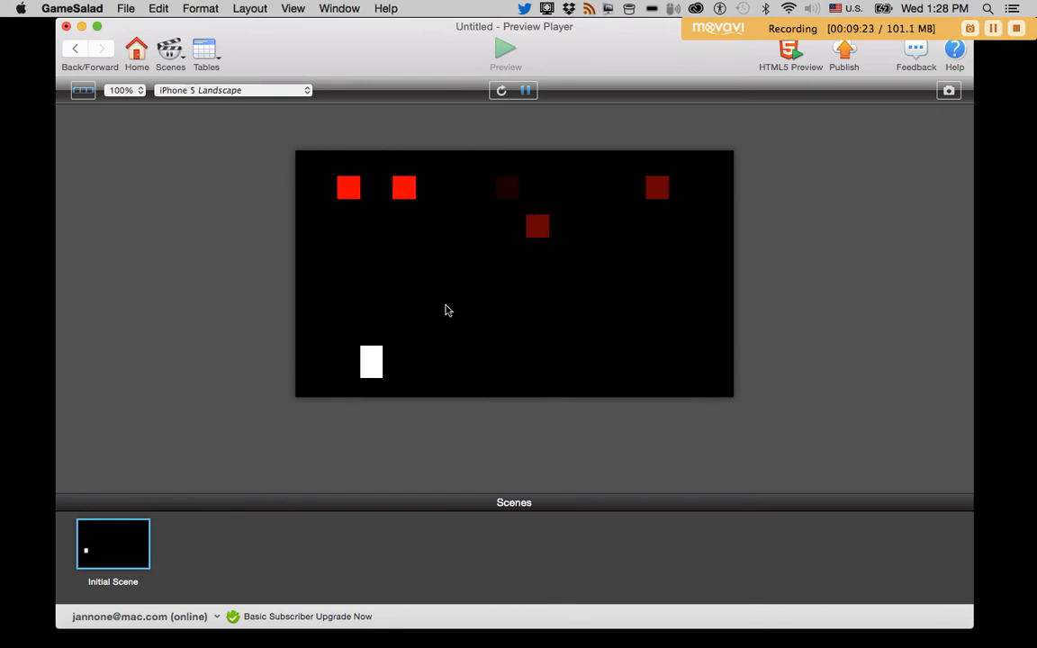
pyautogui.press('space')
pyautogui.press('space')
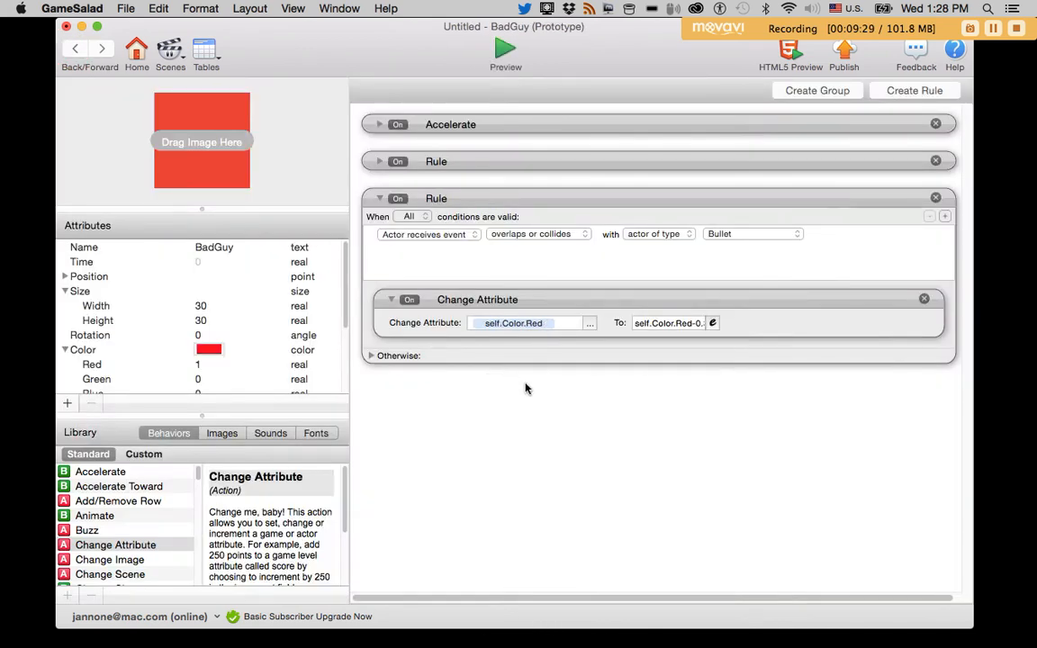
# Create another BadGuy rule with the attribute condition self.Color.Red = 0, collapsing the Bullet collision rule
pyautogui.click(880, 93)
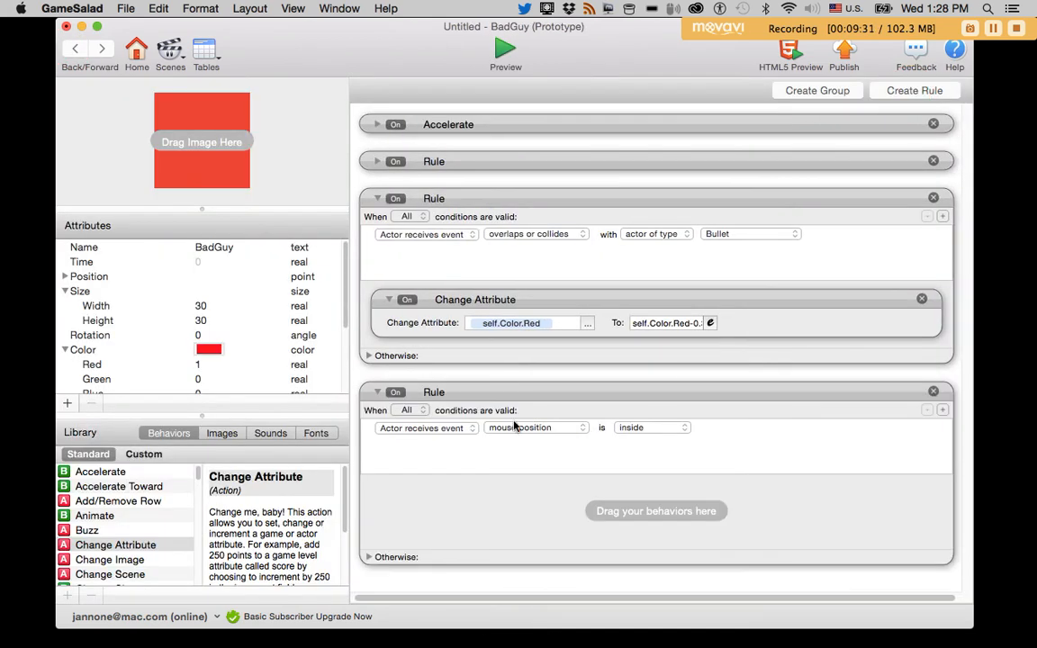
pyautogui.click(378, 199)
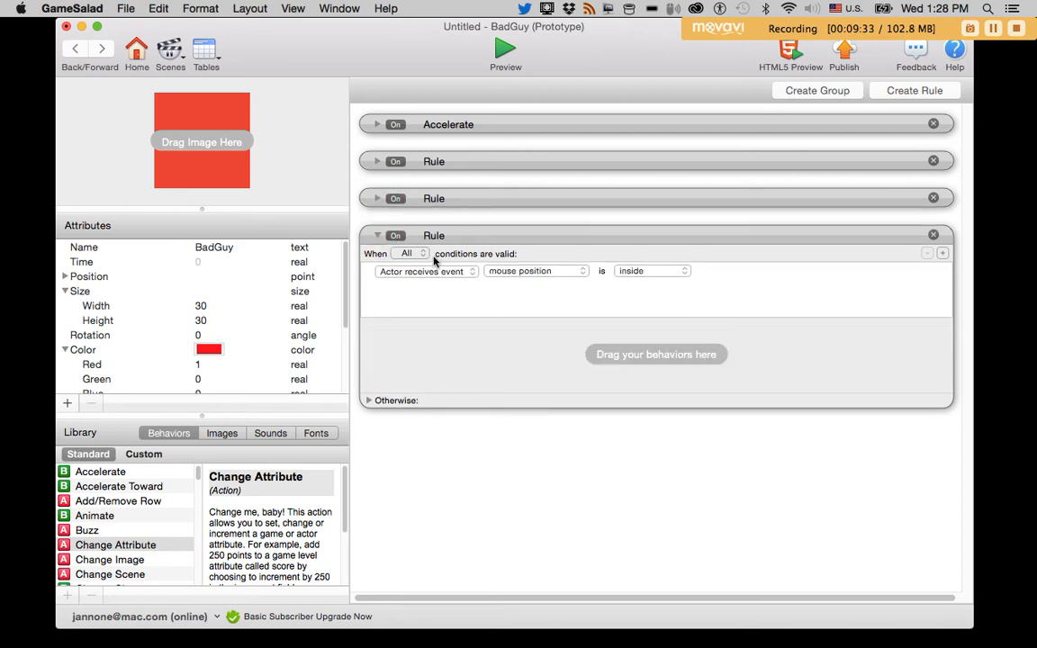
pyautogui.click(538, 272)
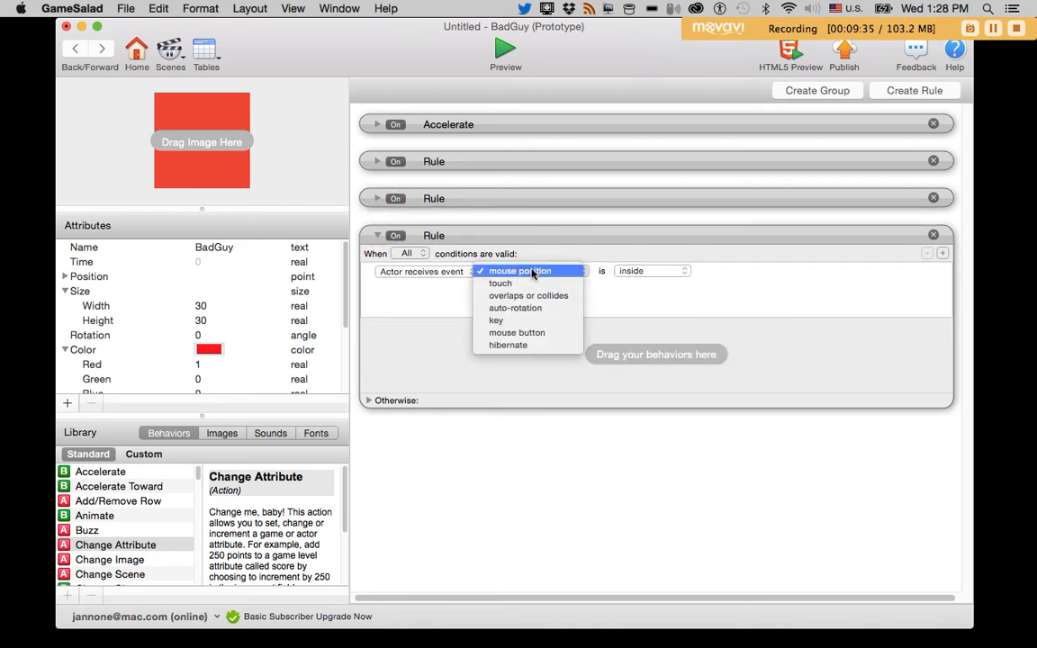
pyautogui.click(442, 272)
pyautogui.click(442, 271)
pyautogui.click(553, 289)
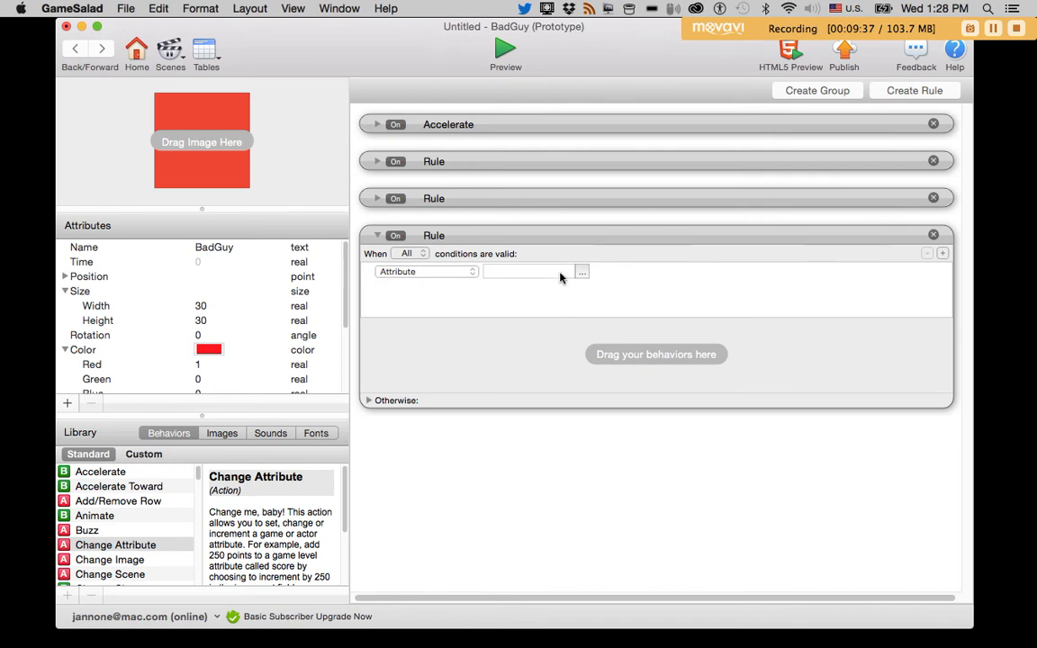
pyautogui.click(582, 272)
pyautogui.click(599, 311)
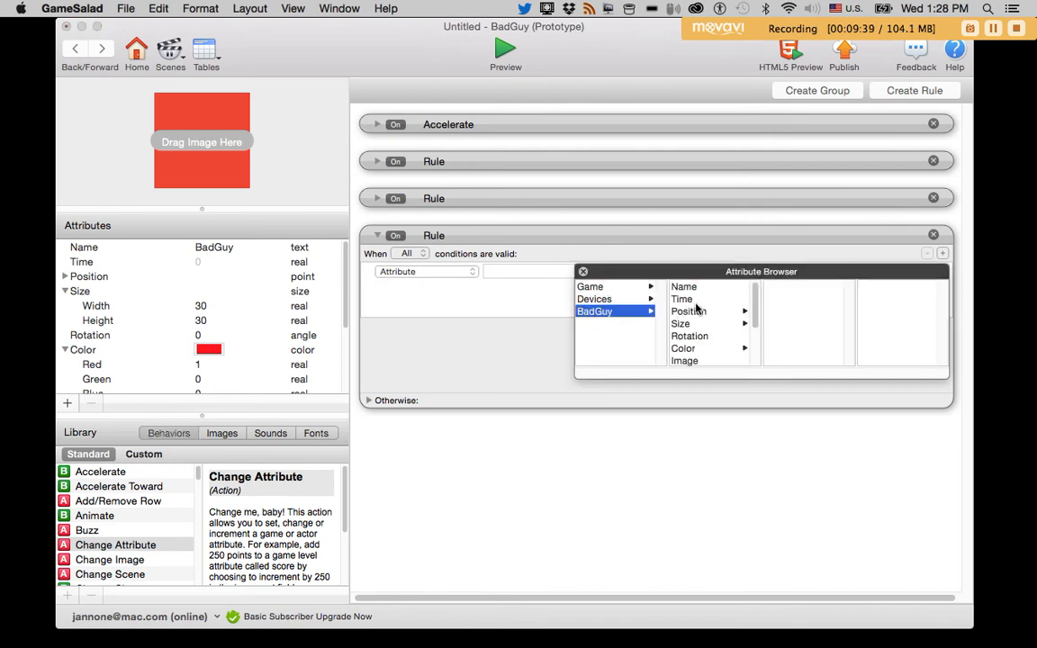
pyautogui.click(703, 350)
pyautogui.click(780, 288)
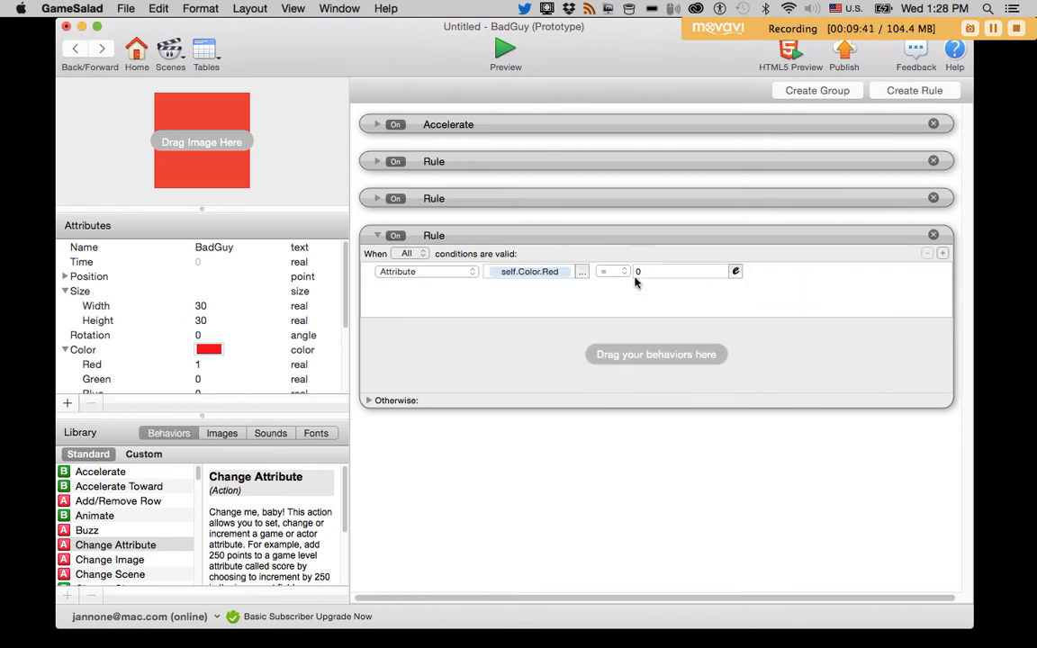
# Add a Destroy behavior to BadGuy's self.Color.Red rule
pyautogui.click(105, 522)
pyautogui.write('des')
pyautogui.moveTo(59, 581); pyautogui.dragTo(413, 360)
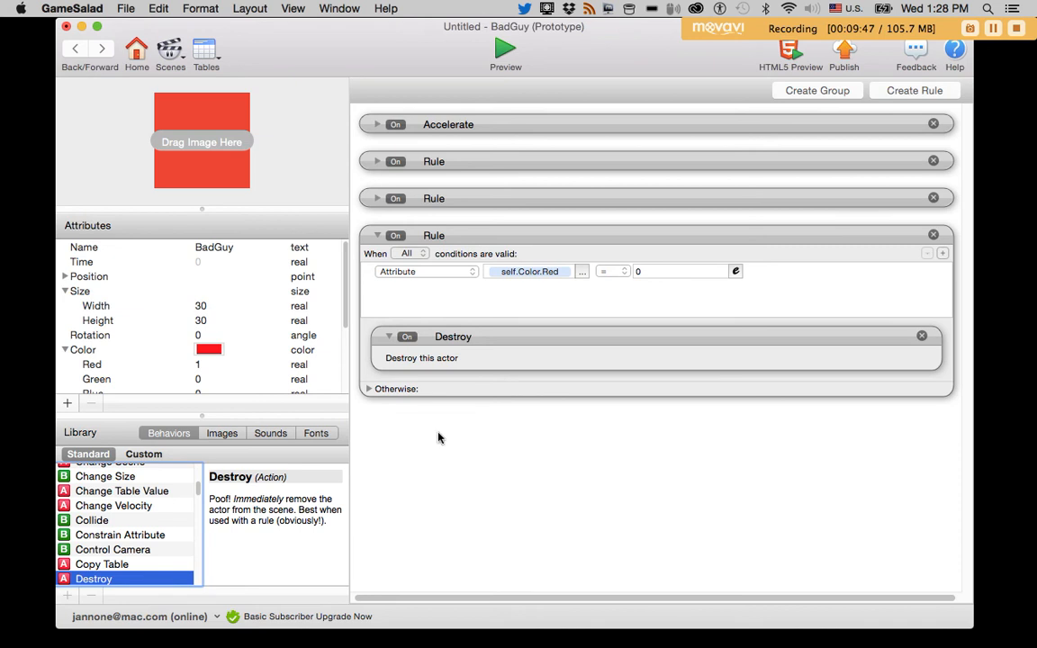
# Set the Green component of BadGuy's color to 0.5
pyautogui.scroll(-3, 242, 325)
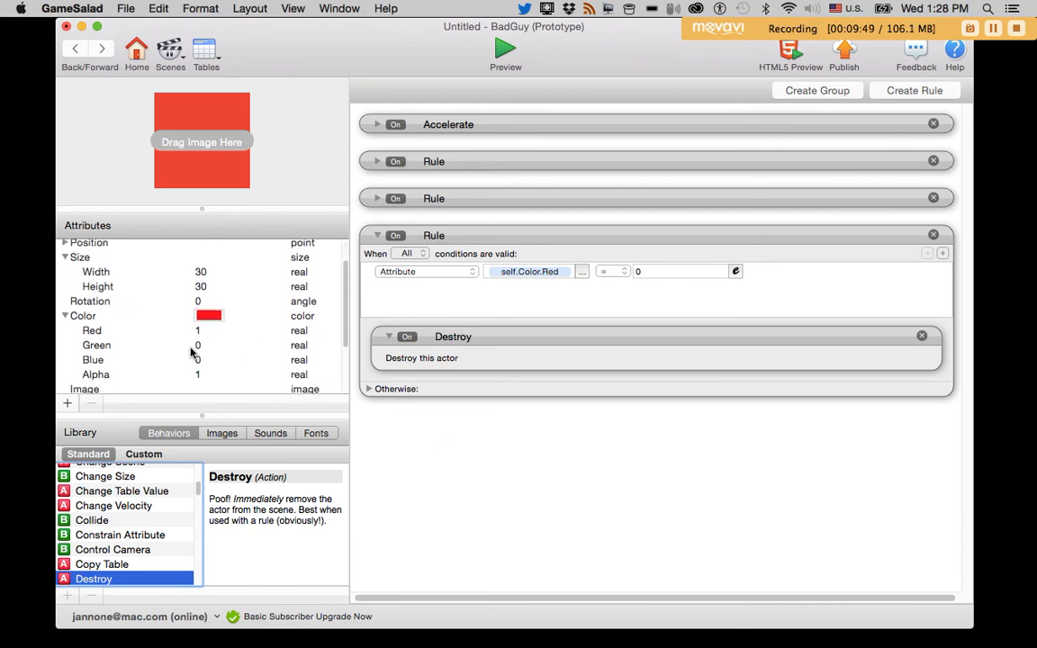
pyautogui.click(198, 343)
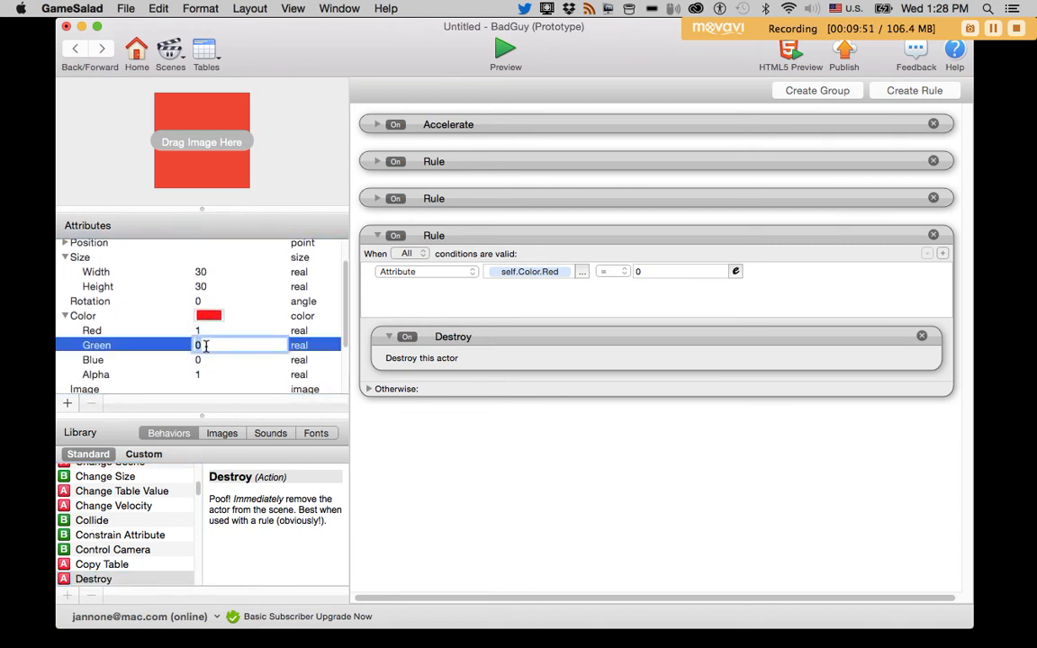
pyautogui.write('.5')
pyautogui.click(411, 413)
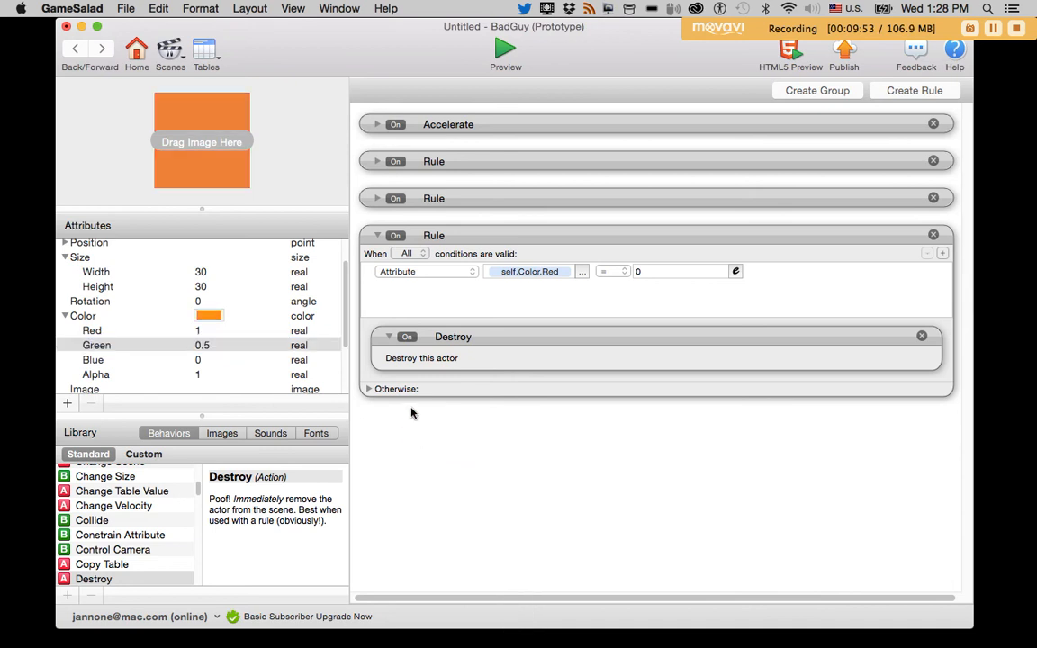
# Preview the game, moving GoodGuy sideways and firing repeatedly to check how BadGuys change color and get destroyed
pyautogui.click(500, 51)
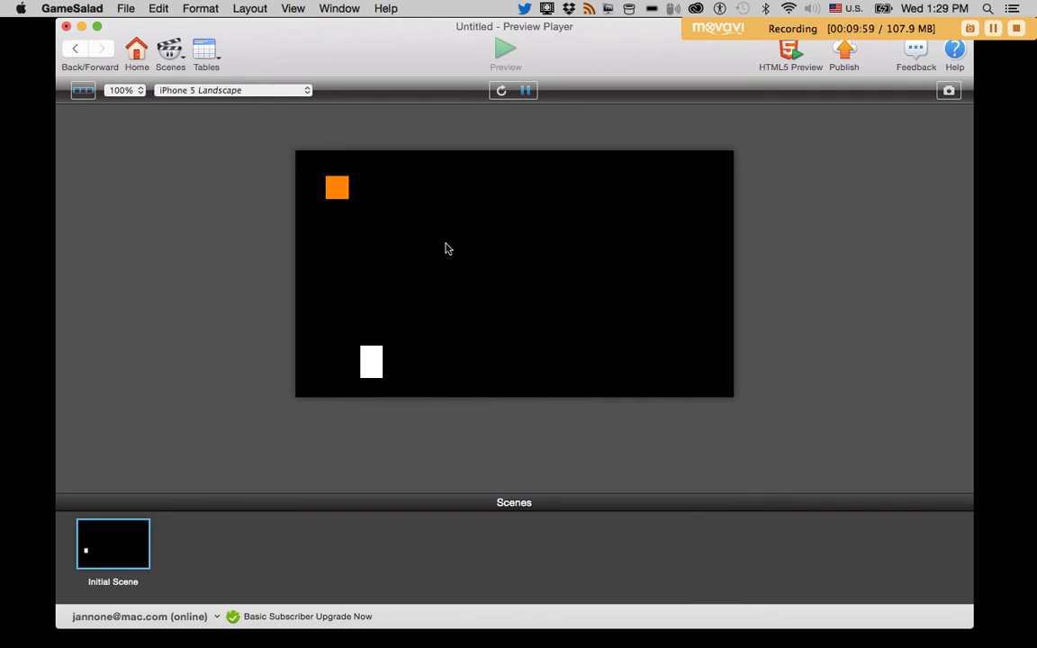
pyautogui.press('space')
pyautogui.press('space')
pyautogui.press('space')
pyautogui.press('space')
pyautogui.press('space')
pyautogui.press('space')
pyautogui.press('space')
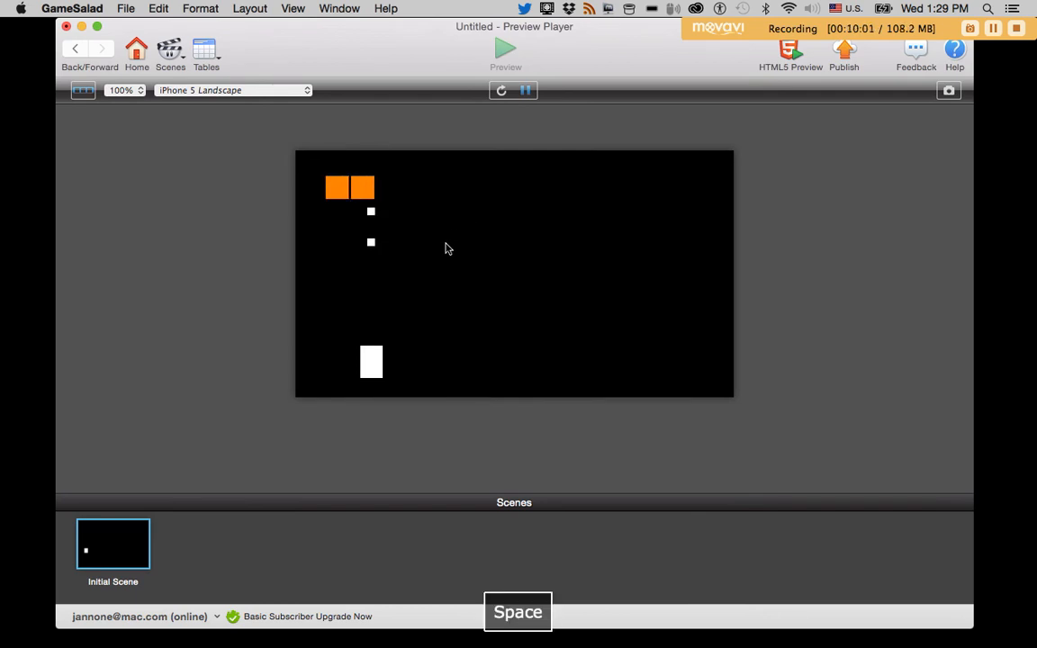
pyautogui.press('space')
pyautogui.press('space')
pyautogui.press('space')
pyautogui.press('space')
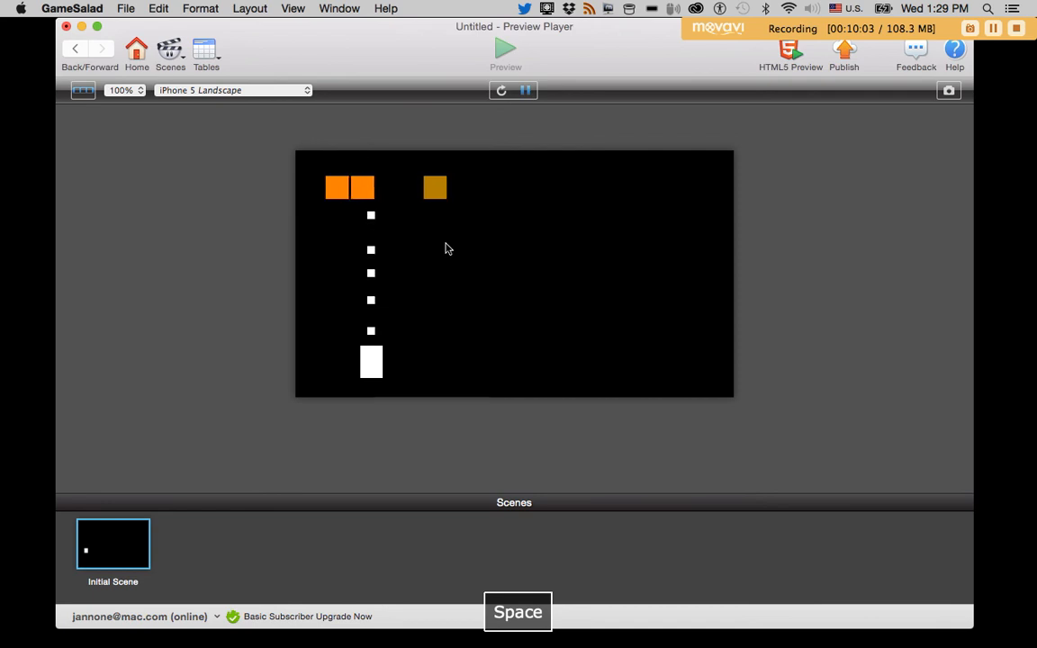
pyautogui.press('Right')
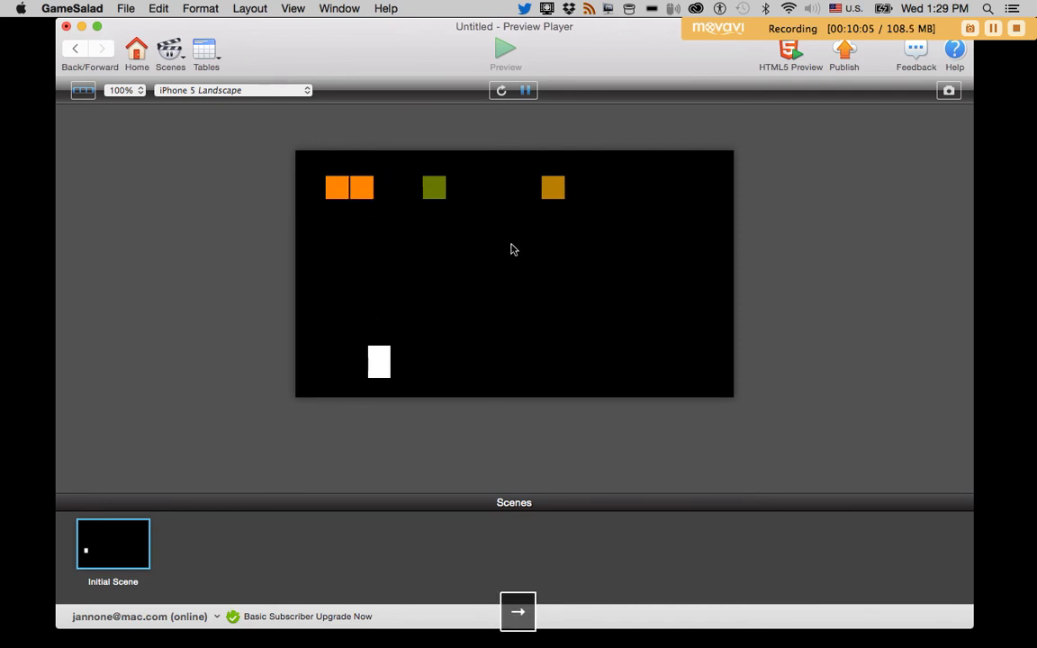
pyautogui.press('space')
pyautogui.press('space')
pyautogui.press('space')
pyautogui.press('Right')
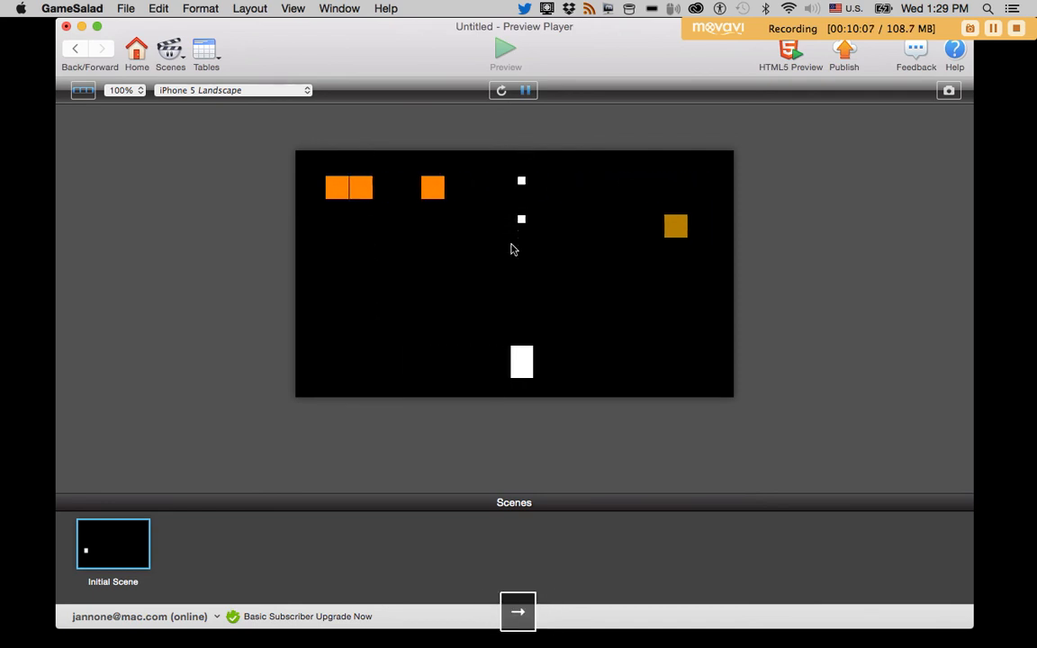
pyautogui.press('Left')
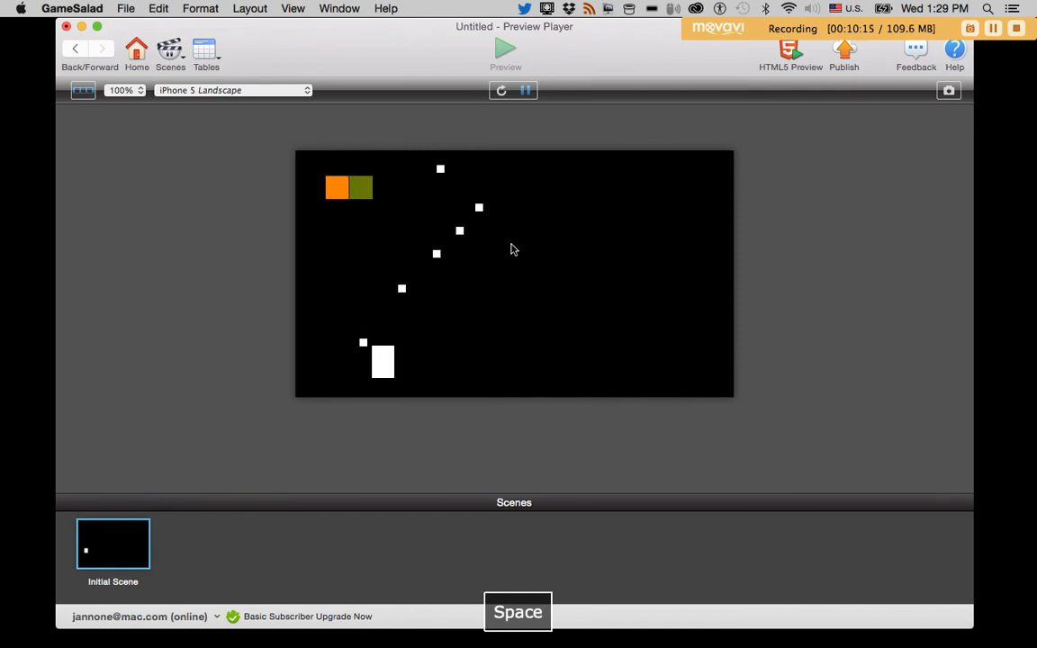
# Move GoodGuy to both sides of the running preview to check its behavior at the screen edges, and end the preview
pyautogui.press('Left')
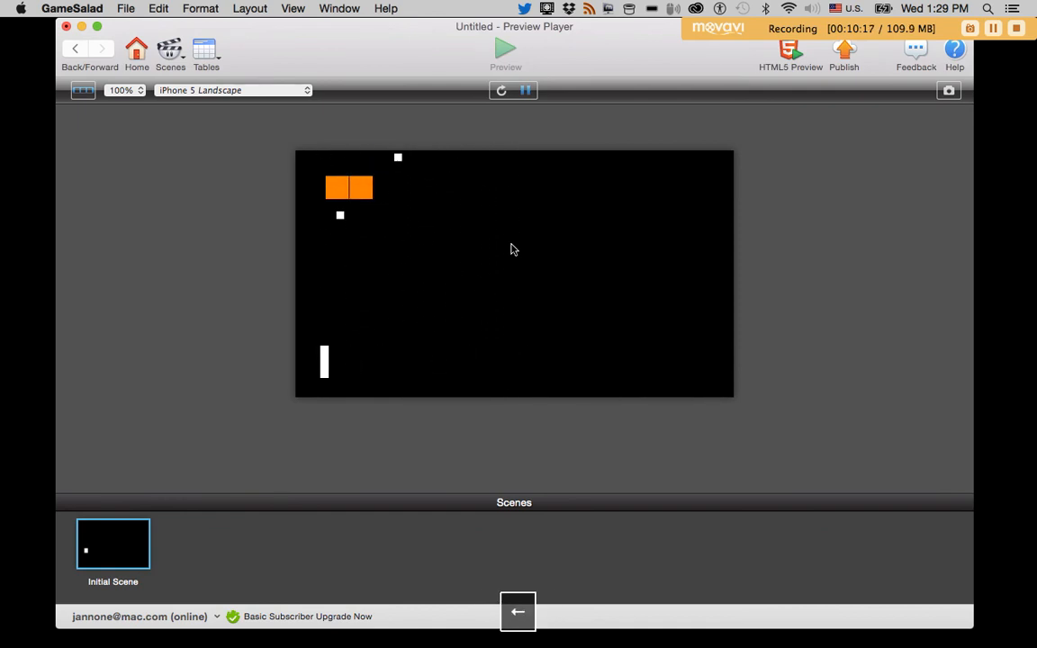
pyautogui.press('Right')
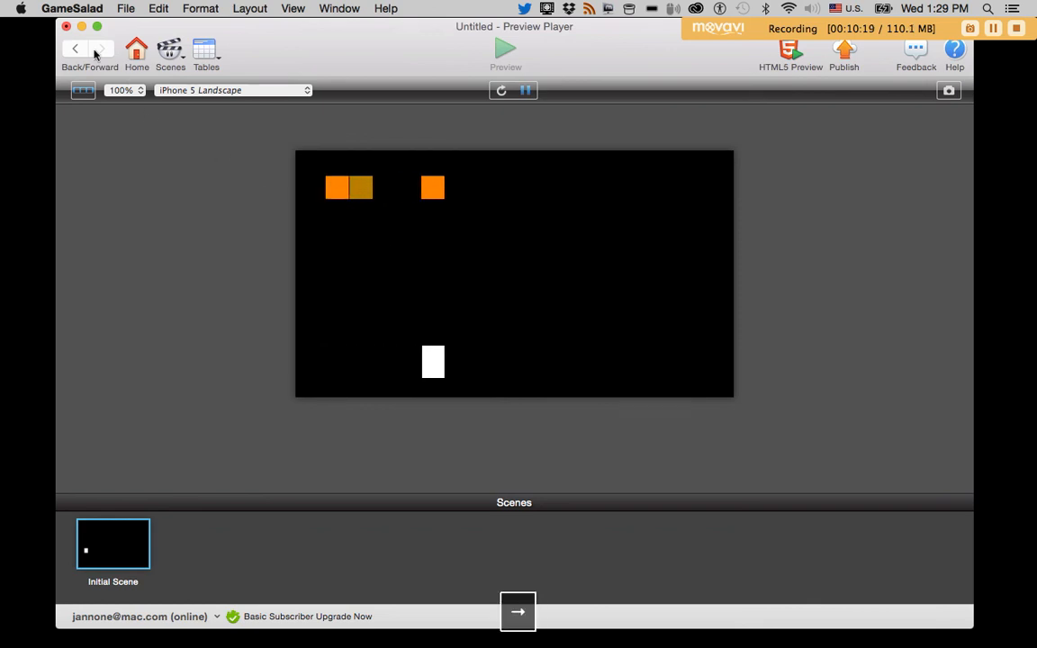
pyautogui.click(75, 48)
# Duplicate the Wall actor's Collide behavior and set the copy to bounce when colliding with actors of type GoodGuy
pyautogui.click(379, 236)
pyautogui.click(75, 48)
pyautogui.click(116, 148)
pyautogui.doubleClick(94, 231)
pyautogui.click(477, 128)
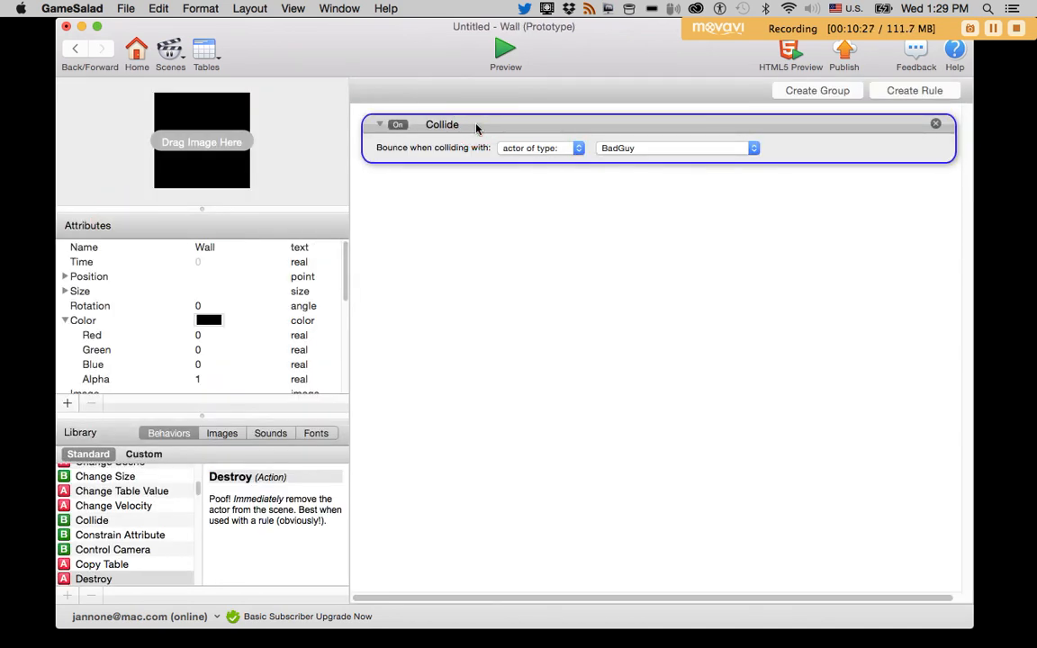
pyautogui.press('super+c')
pyautogui.press('super+v')
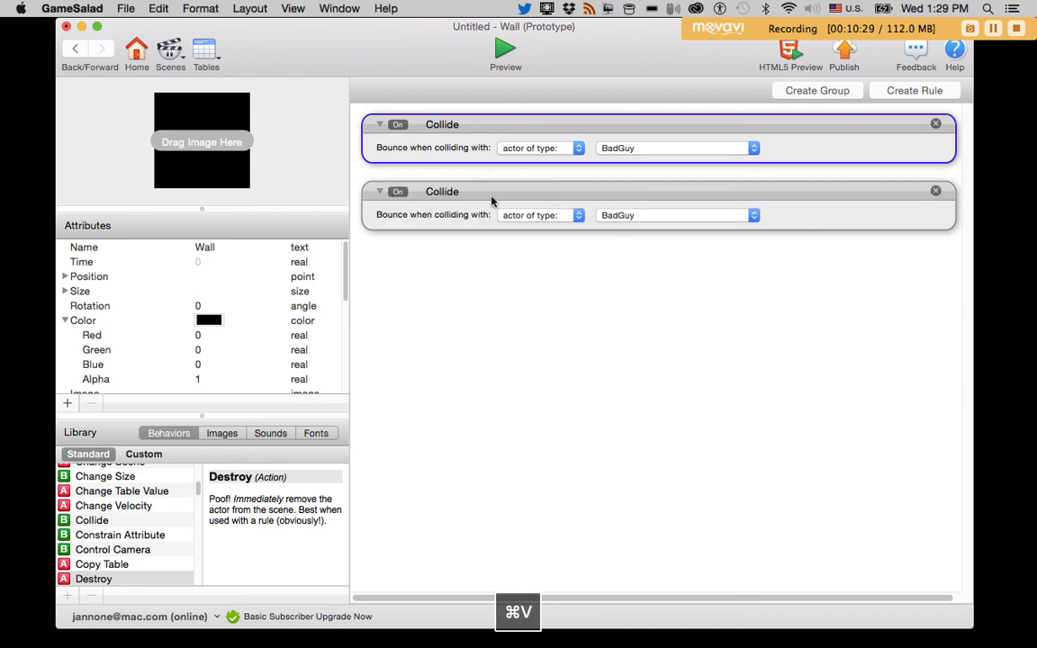
pyautogui.click(618, 217)
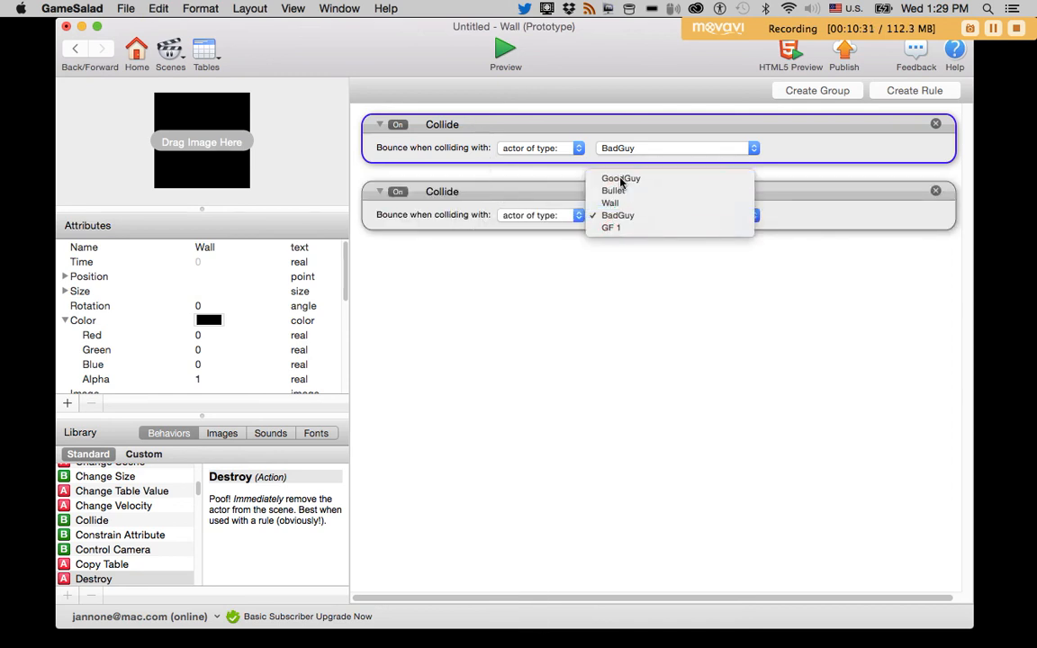
pyautogui.click(621, 178)
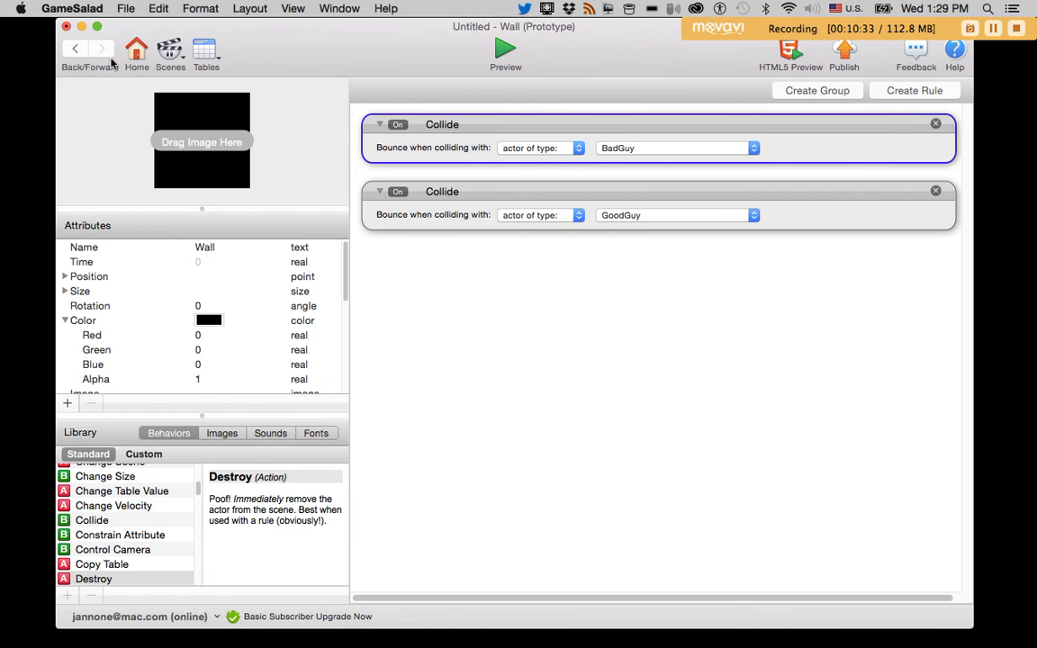
# Preview the game and move GoodGuy left to check its collision with the Wall
pyautogui.click(506, 54)
pyautogui.press('Left')
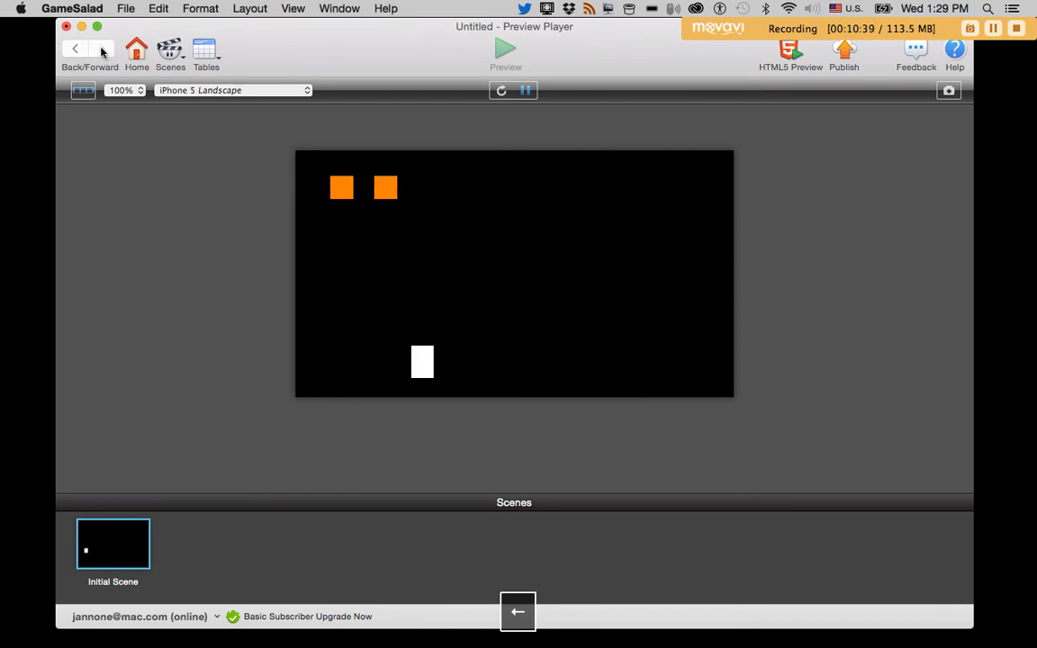
pyautogui.click(72, 52)
# Create a GoodGuy rule with the condition that the actor overlaps or collides with an actor of type BadGuy
pyautogui.click(73, 51)
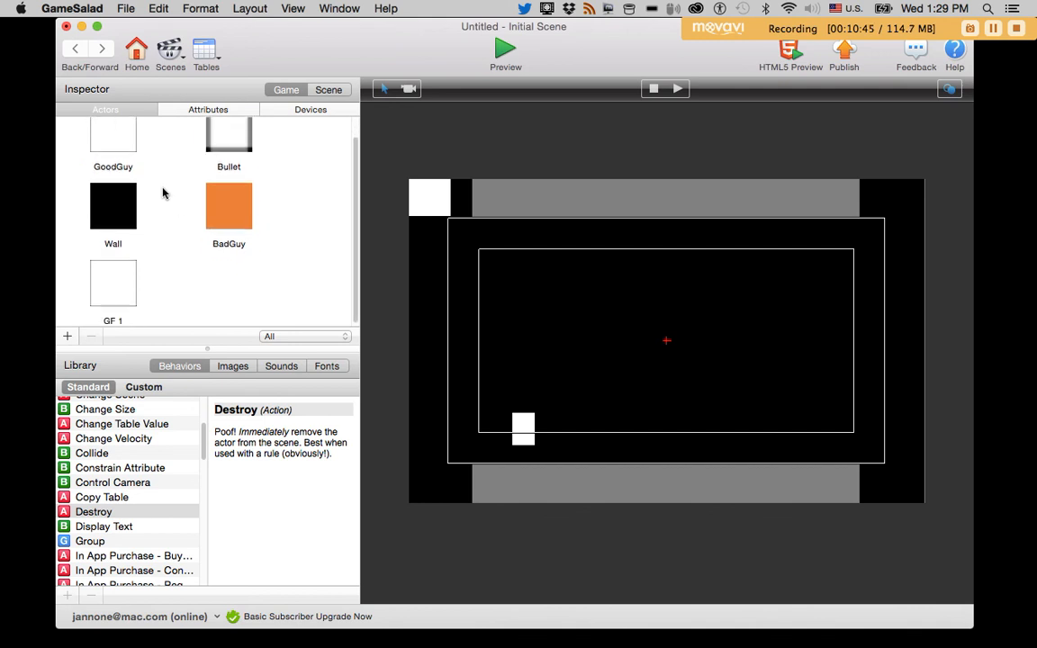
pyautogui.doubleClick(98, 121)
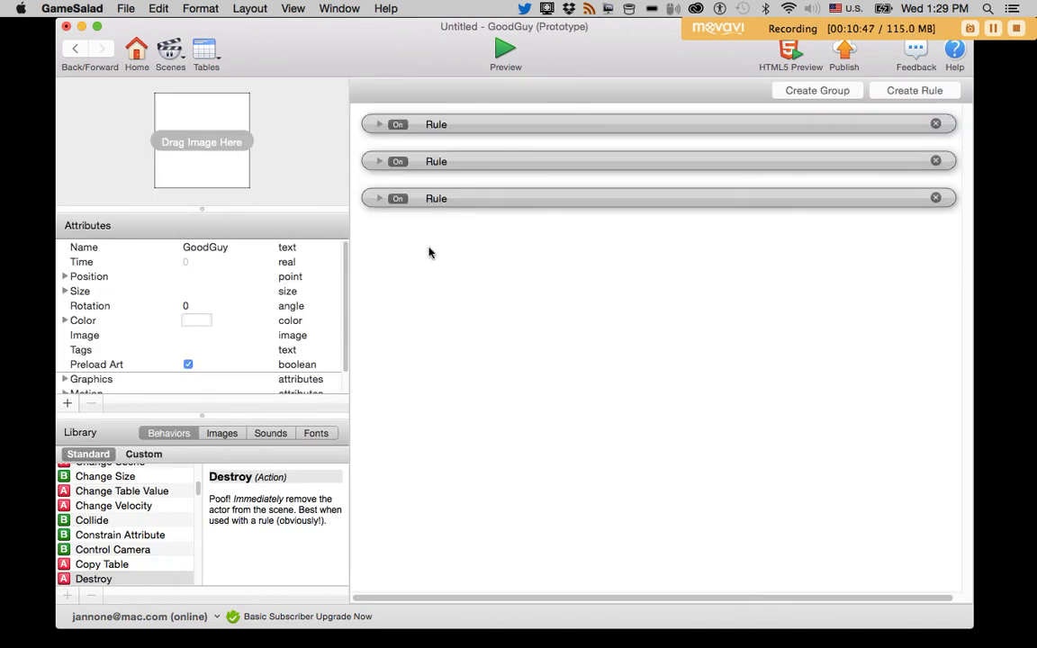
pyautogui.click(948, 96)
pyautogui.click(556, 273)
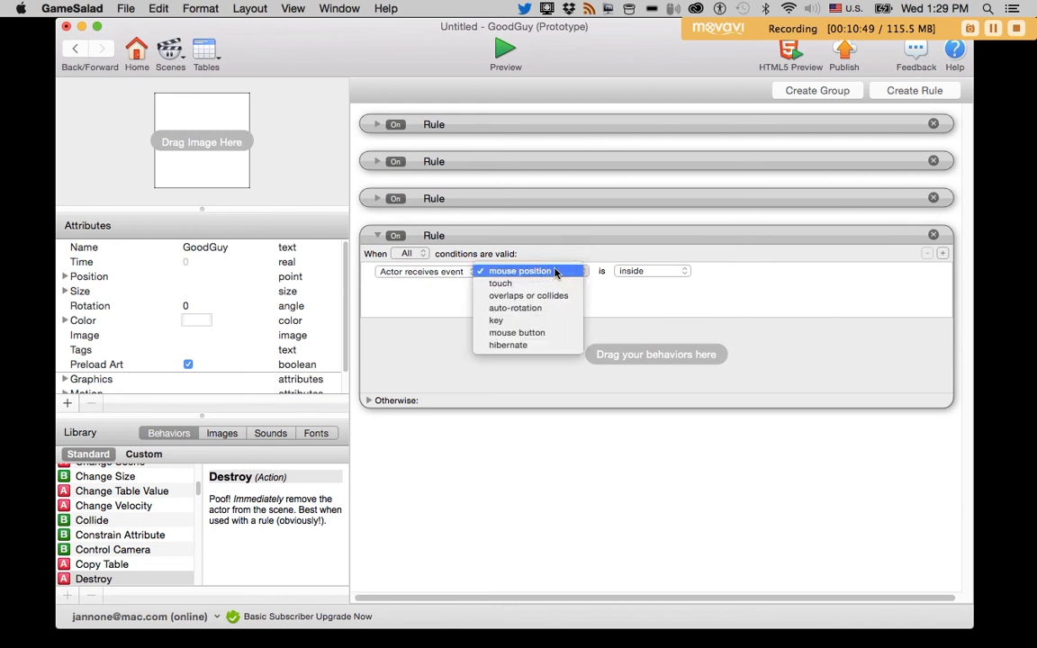
pyautogui.click(514, 294)
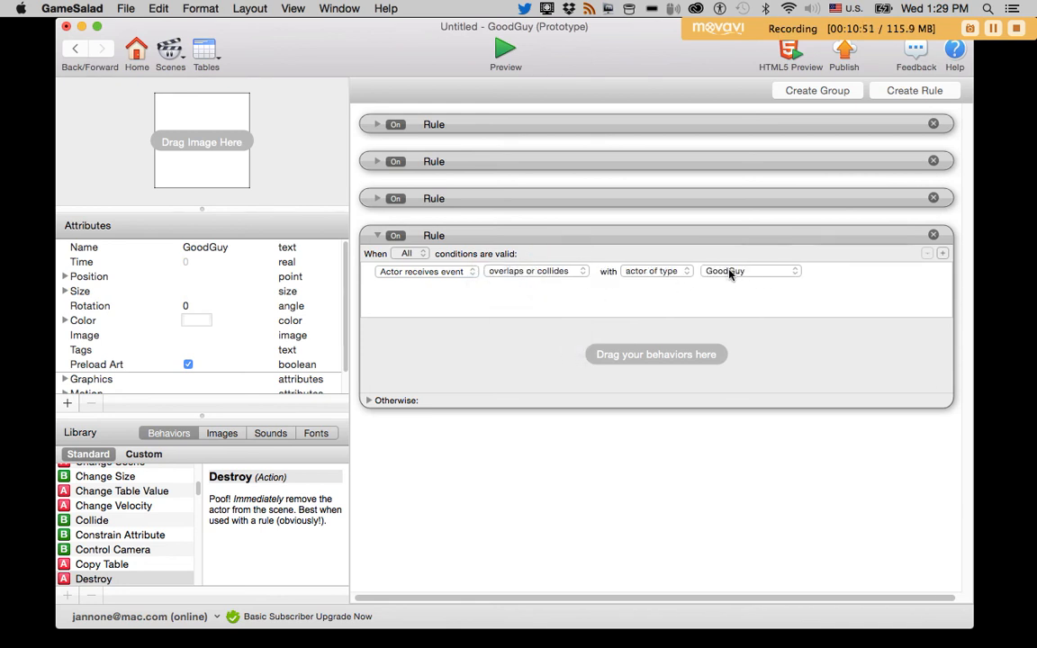
pyautogui.click(729, 271)
pyautogui.click(740, 306)
# Add a Destroy behavior to GoodGuy's BadGuy collision rule and collapse the rule
pyautogui.click(101, 520)
pyautogui.write('des')
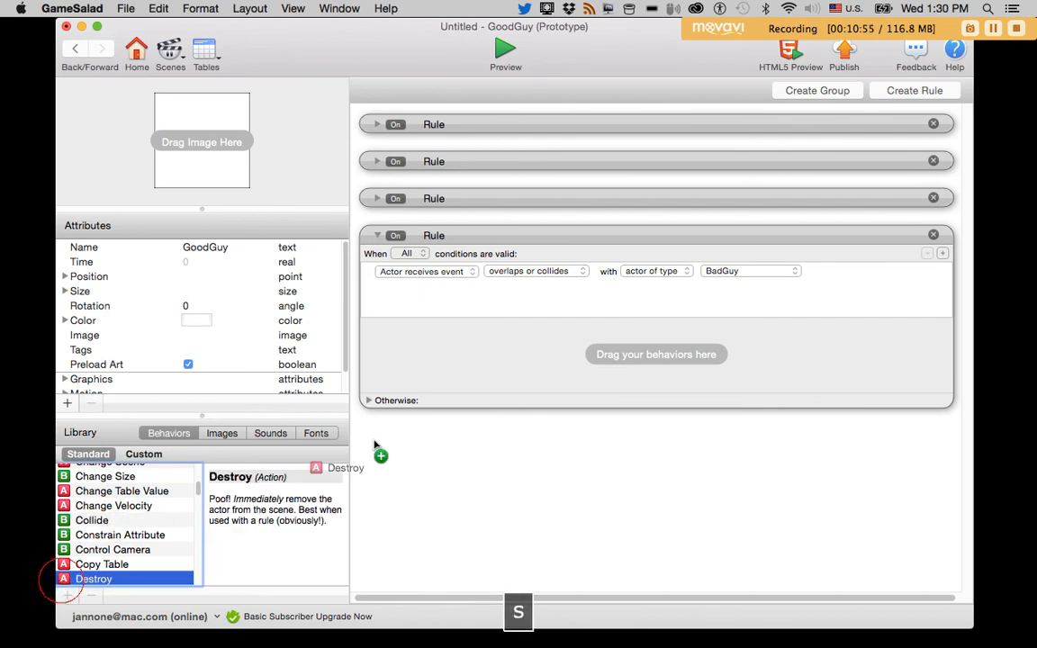
pyautogui.moveTo(256, 498); pyautogui.dragTo(387, 371)
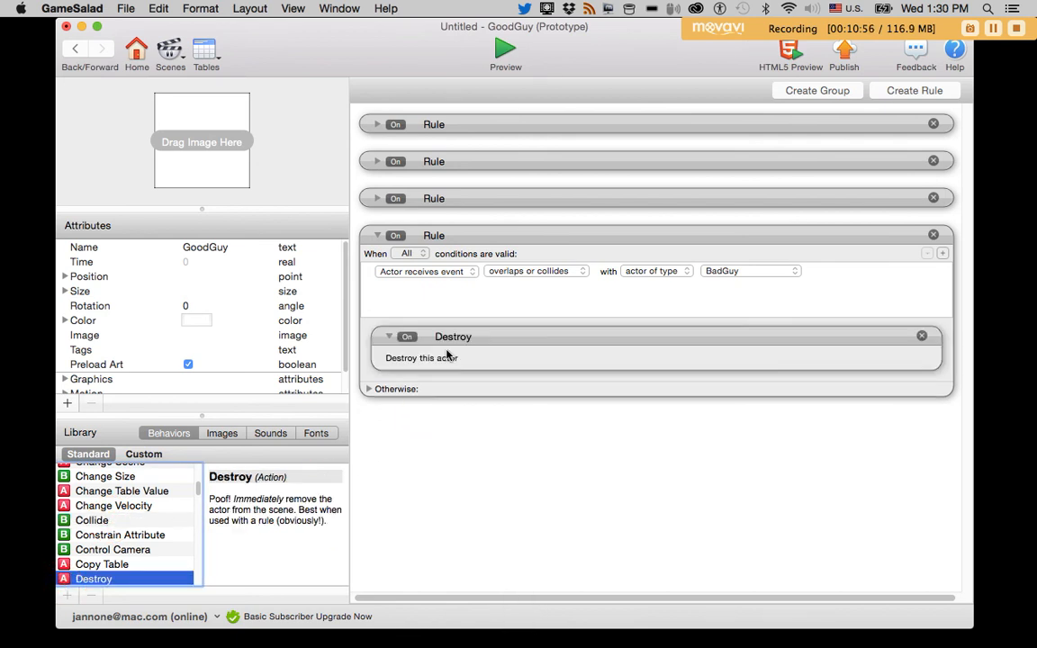
pyautogui.click(377, 236)
# Create a Bullet rule with the condition that the actor overlaps or collides with an actor of type BadGuy
pyautogui.click(75, 51)
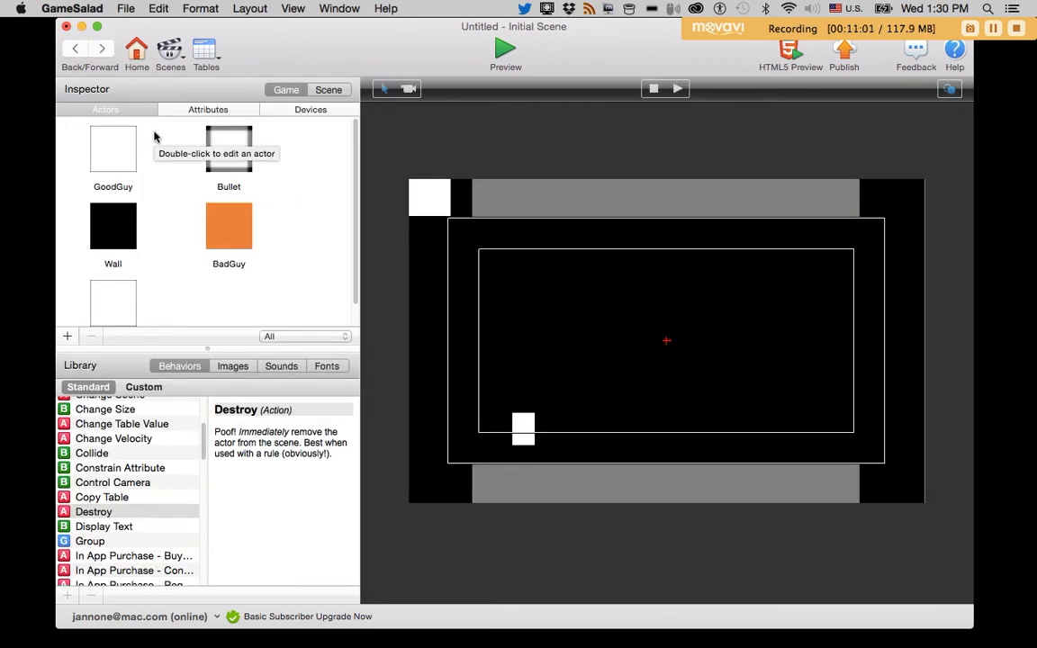
pyautogui.doubleClick(221, 148)
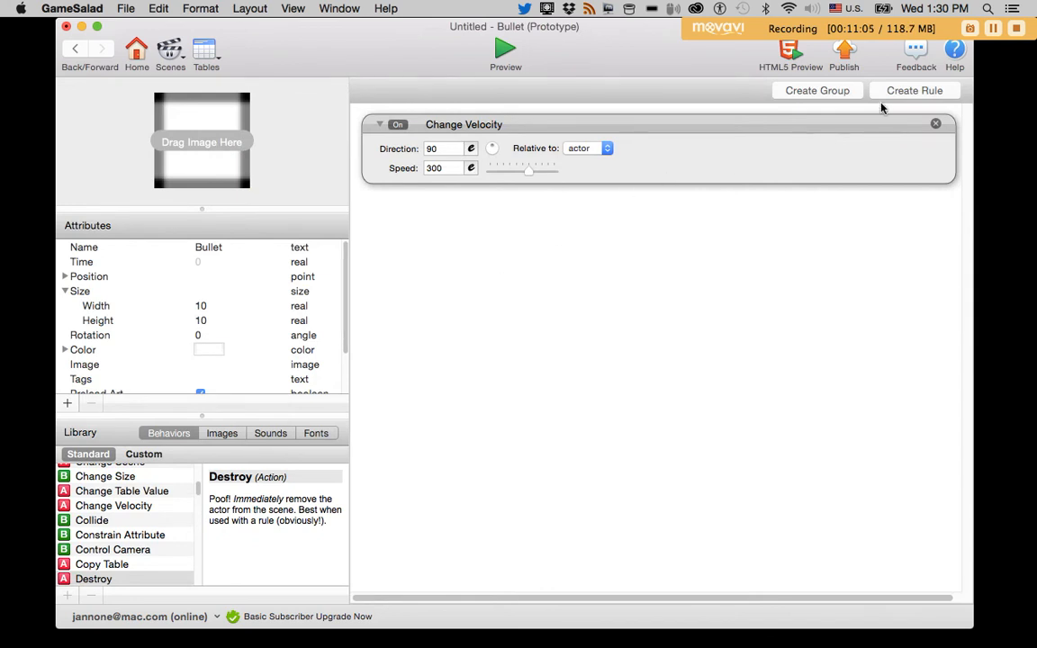
pyautogui.click(904, 93)
pyautogui.click(512, 249)
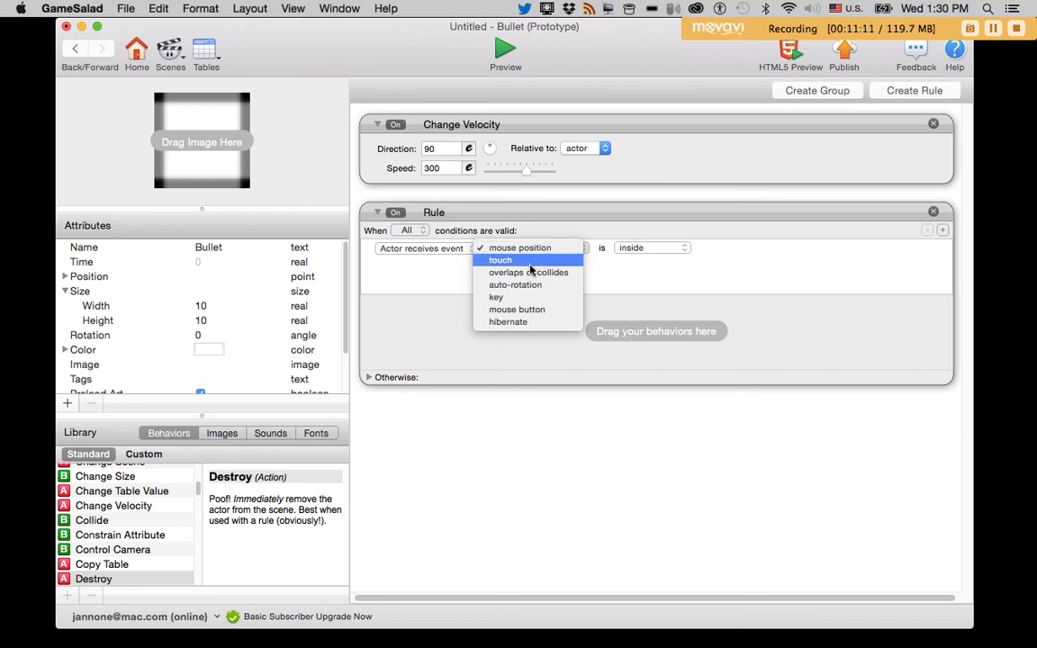
pyautogui.click(530, 272)
pyautogui.click(714, 250)
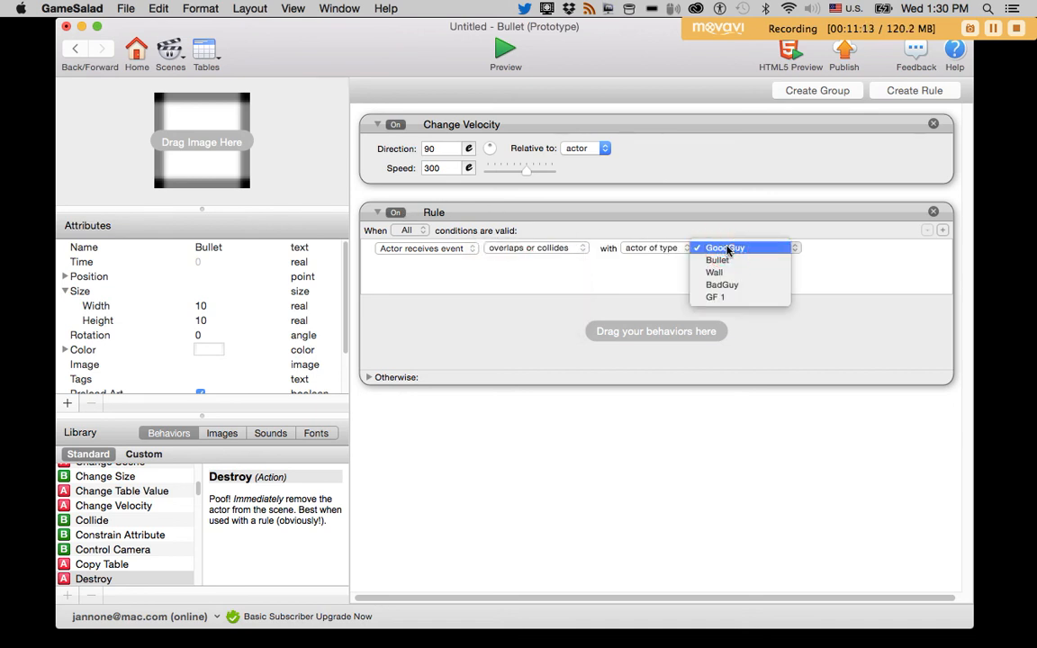
pyautogui.click(711, 279)
# Add a Destroy behavior to Bullet's BadGuy collision rule
pyautogui.click(118, 510)
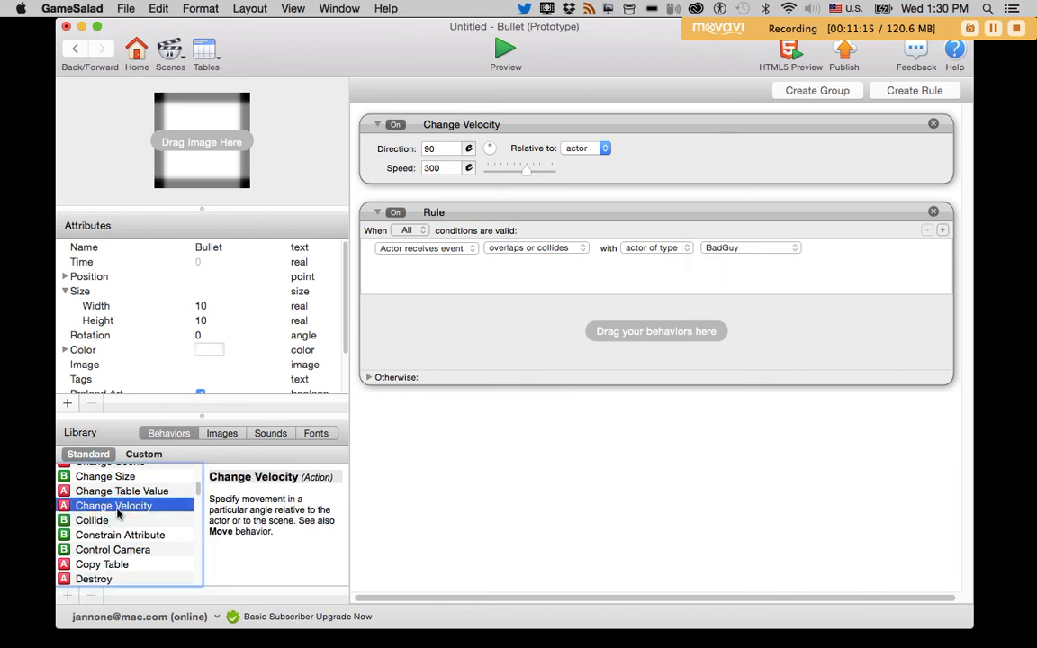
pyautogui.write('des')
pyautogui.moveTo(66, 579); pyautogui.dragTo(470, 333)
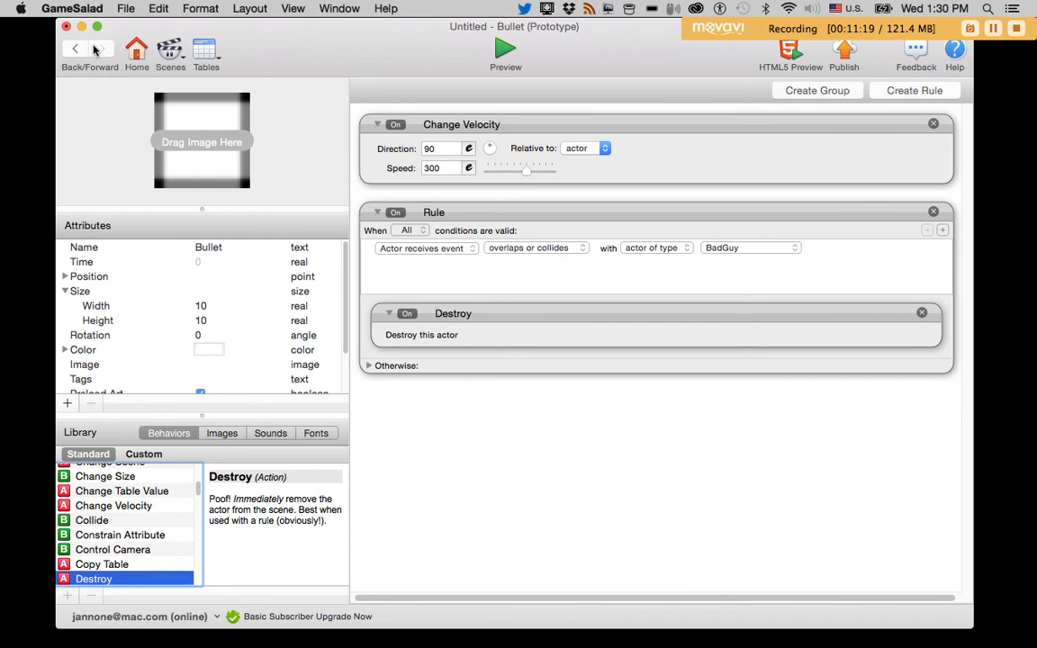
# Preview the game, moving GoodGuy sideways and firing at BadGuys to check that Bullets and GoodGuy are destroyed on collision
pyautogui.click(505, 54)
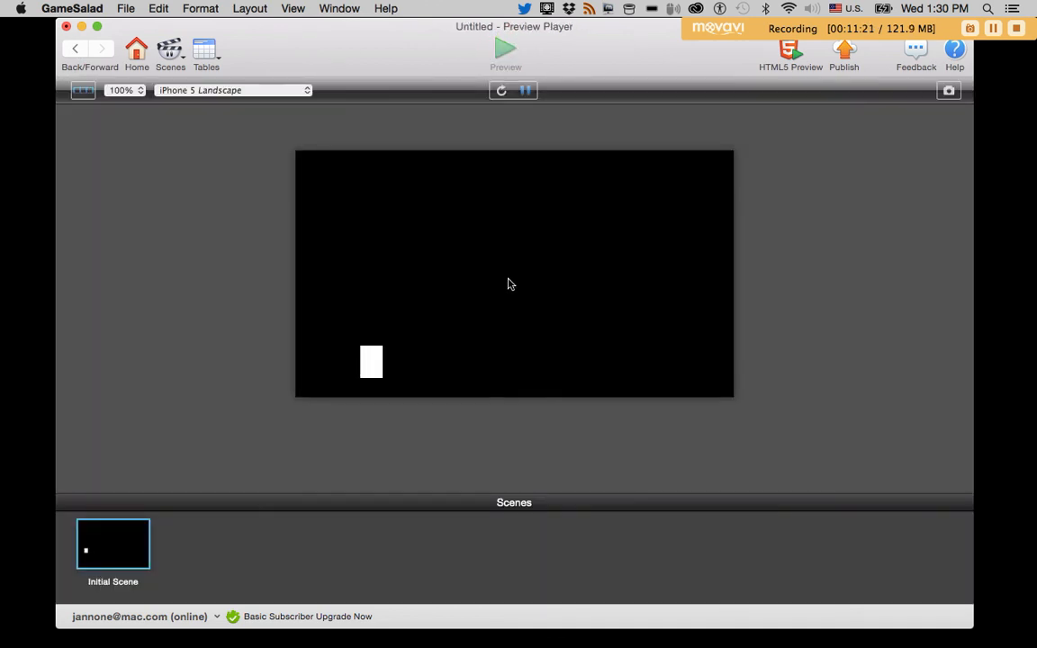
pyautogui.press('Right')
pyautogui.press('Left')
pyautogui.press('space')
pyautogui.press('Right')
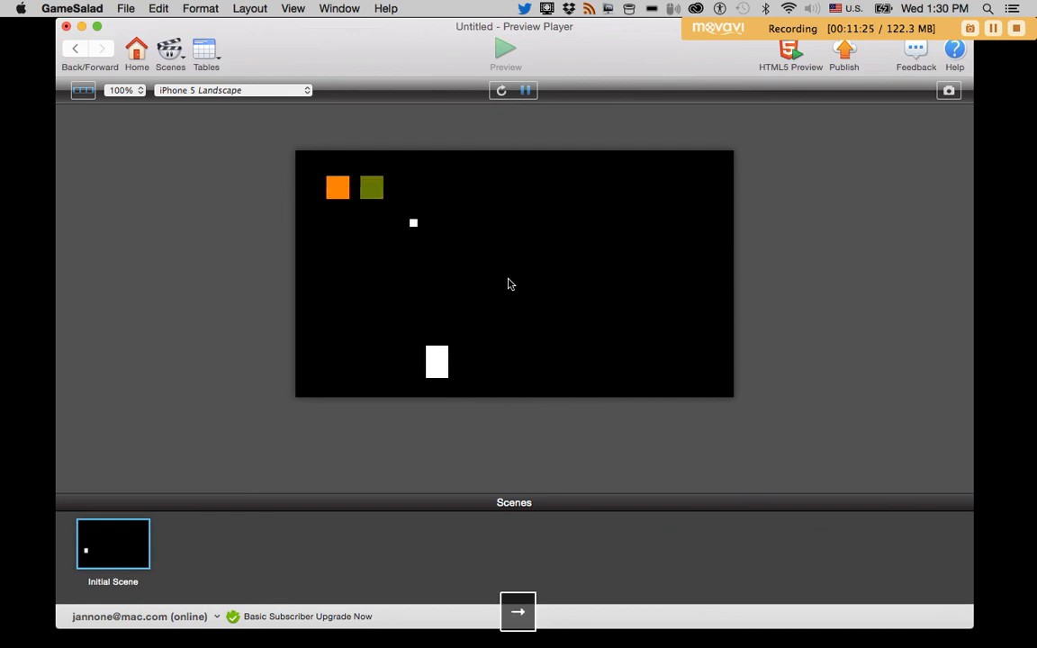
pyautogui.press('space')
pyautogui.press('Right')
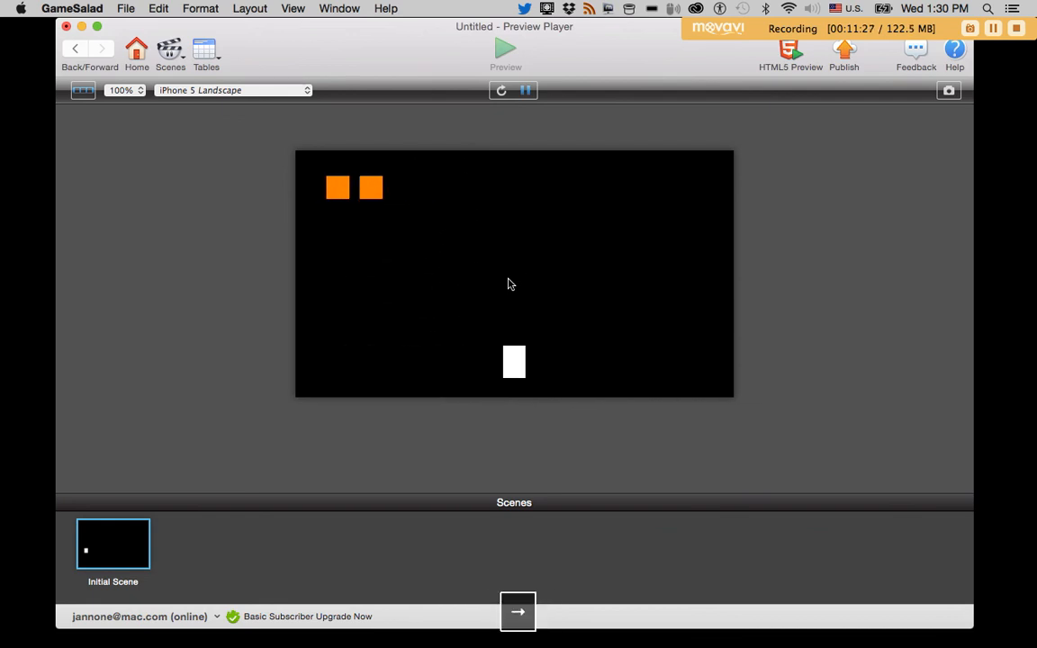
pyautogui.press('Left')
pyautogui.press('space')
pyautogui.press('Right')
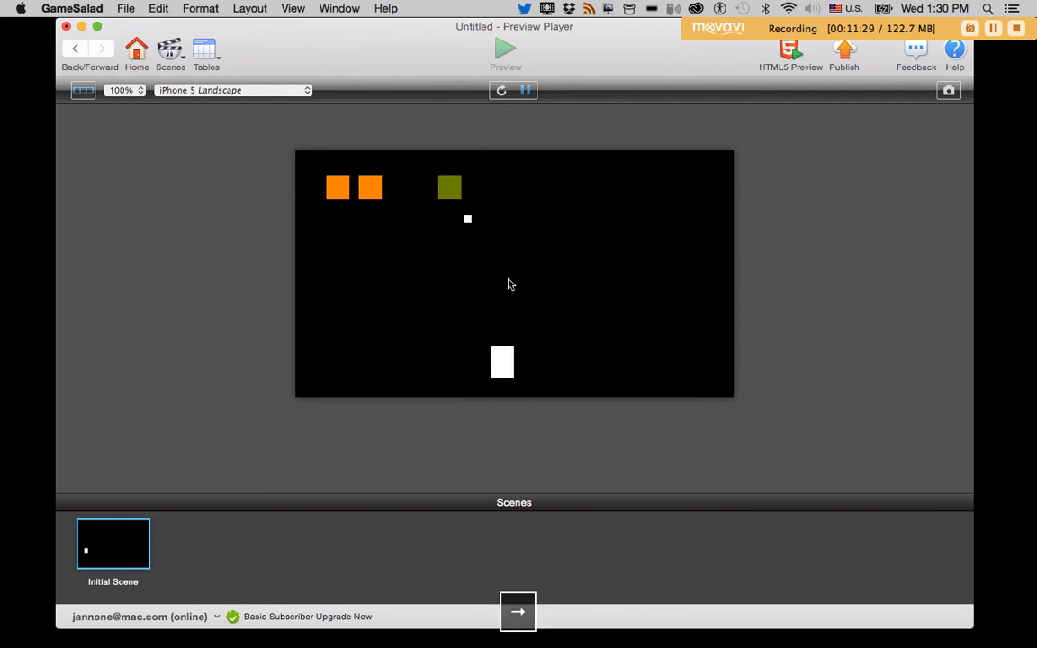
pyautogui.press('Left')
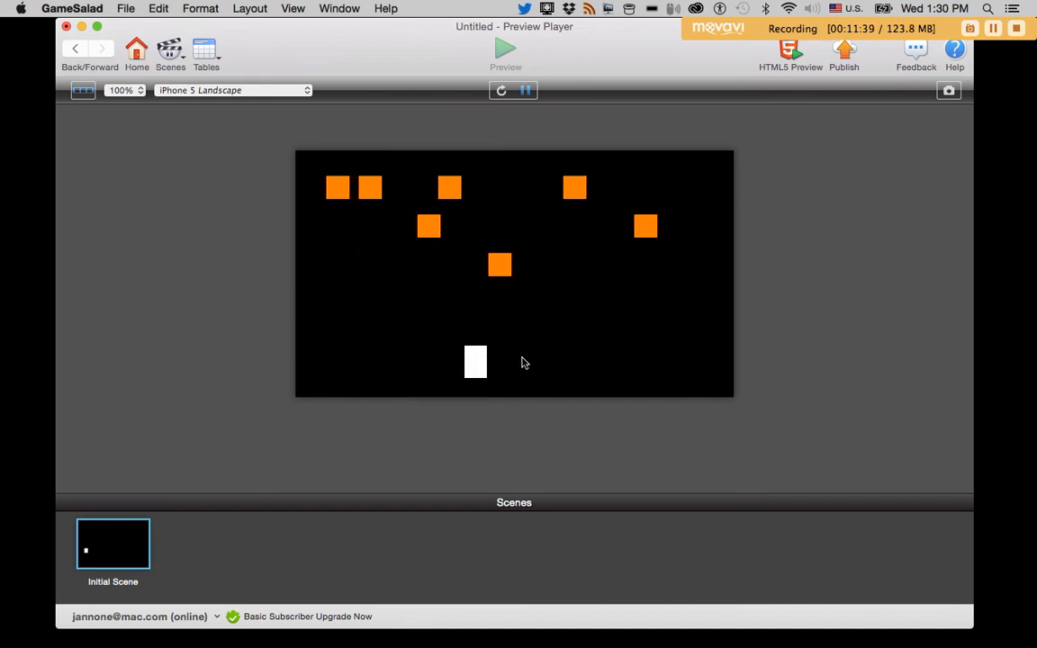
pyautogui.press('space')
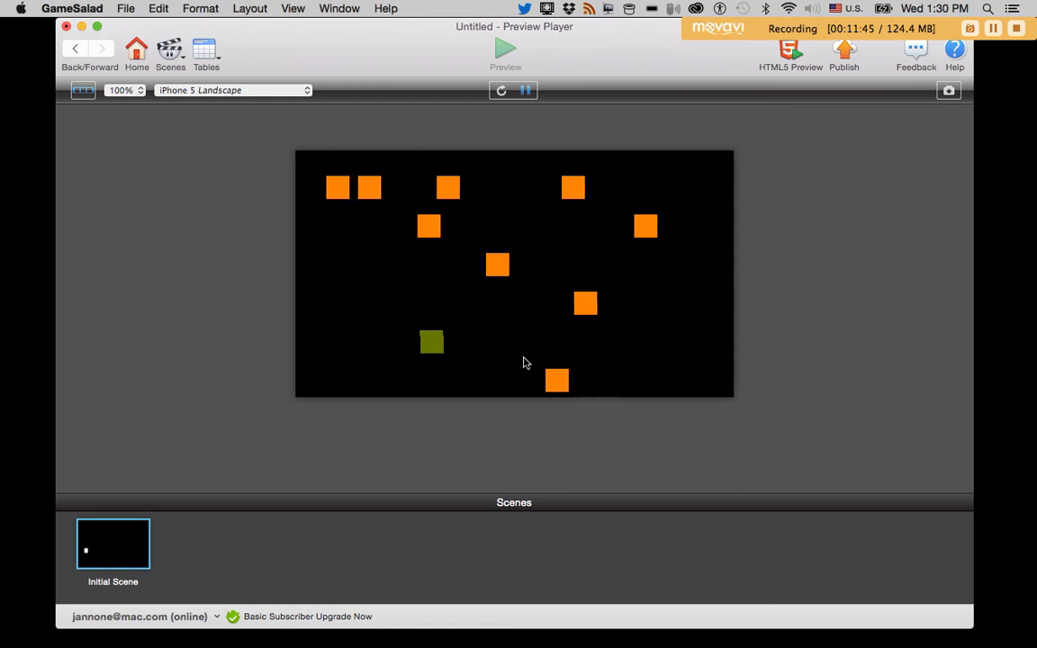
pyautogui.click(75, 50)
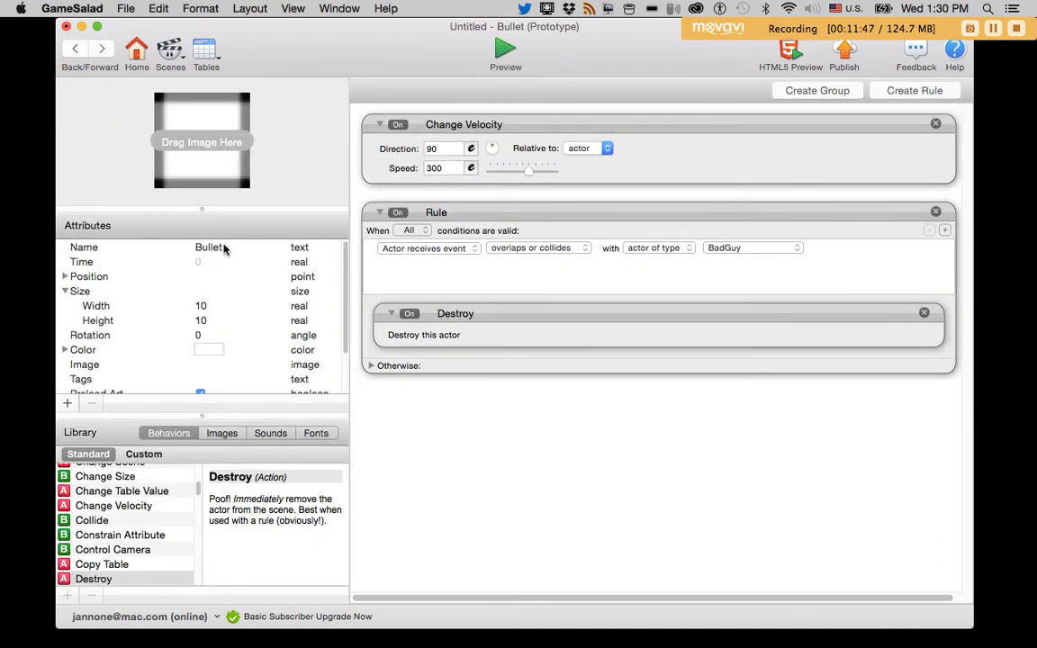
# Collapse Bullet's collision rule and Change Velocity behavior, and return to the Initial Scene
pyautogui.click(380, 212)
pyautogui.click(380, 126)
pyautogui.click(75, 50)
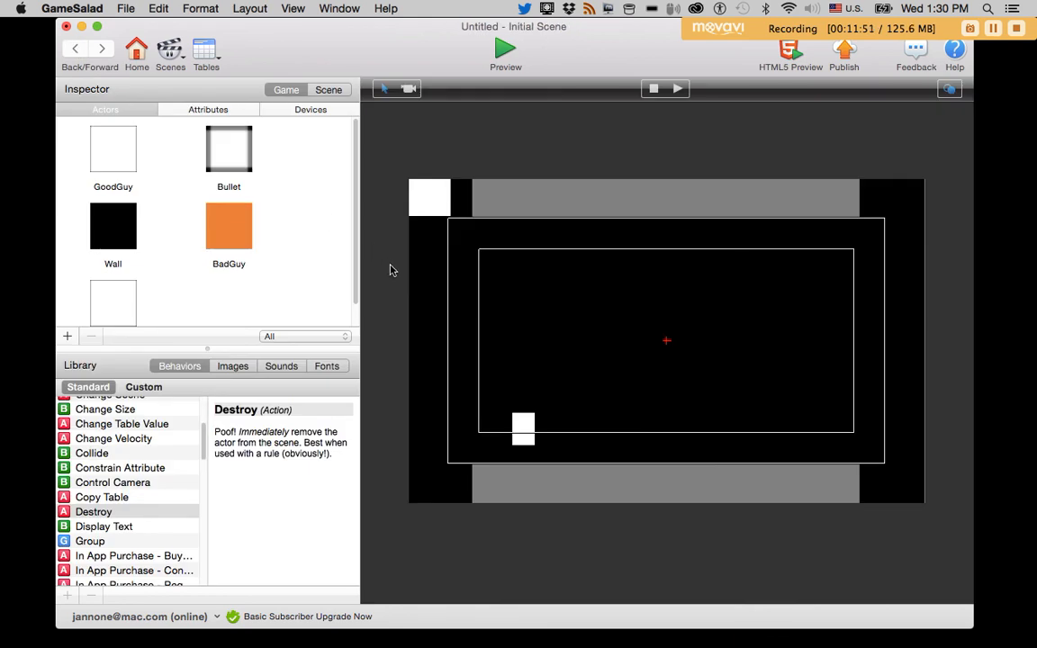